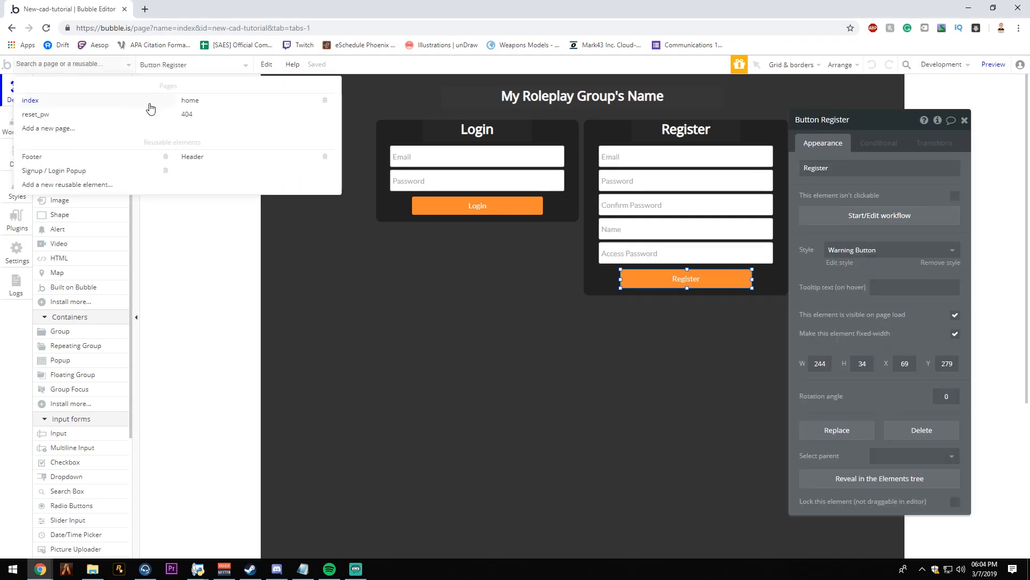
- Open the home page and examine its header group and community logo element
{"action": "left_click", "coordinate": [192, 102]}
{"action": "left_click", "coordinate": [684, 126]}
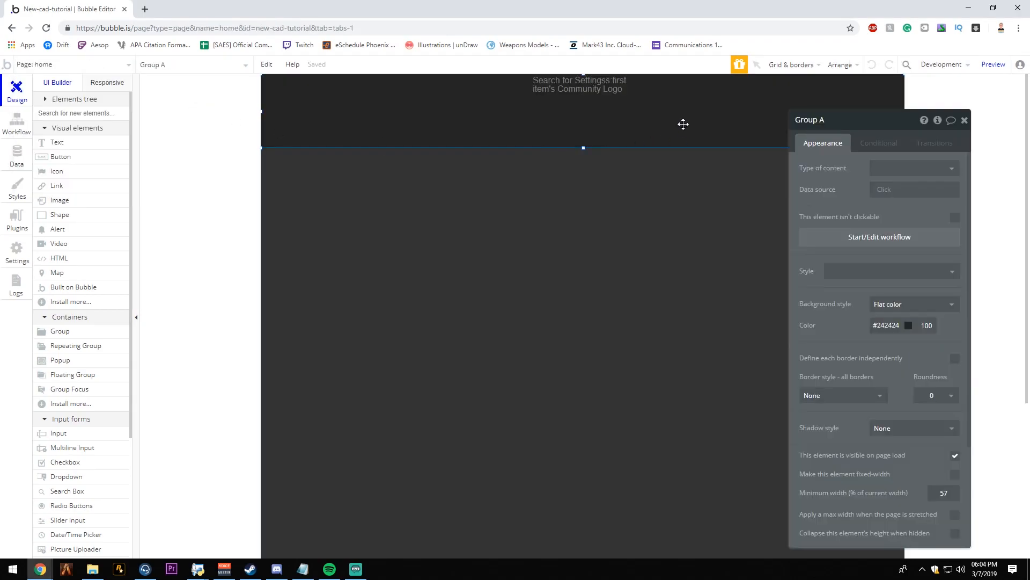
{"action": "left_click", "coordinate": [606, 93]}
{"action": "left_click", "coordinate": [683, 117]}
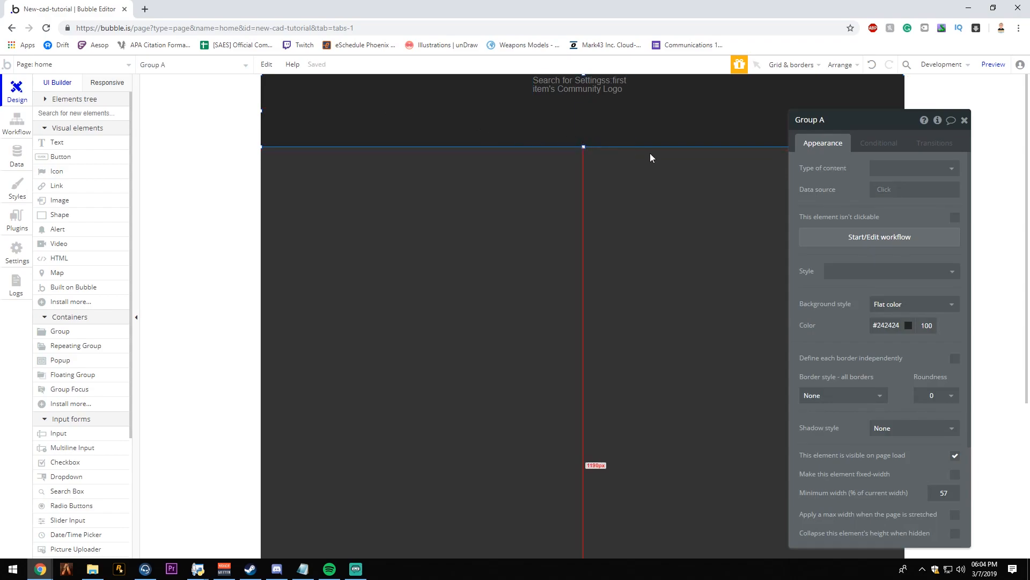
{"action": "left_click", "coordinate": [964, 120]}
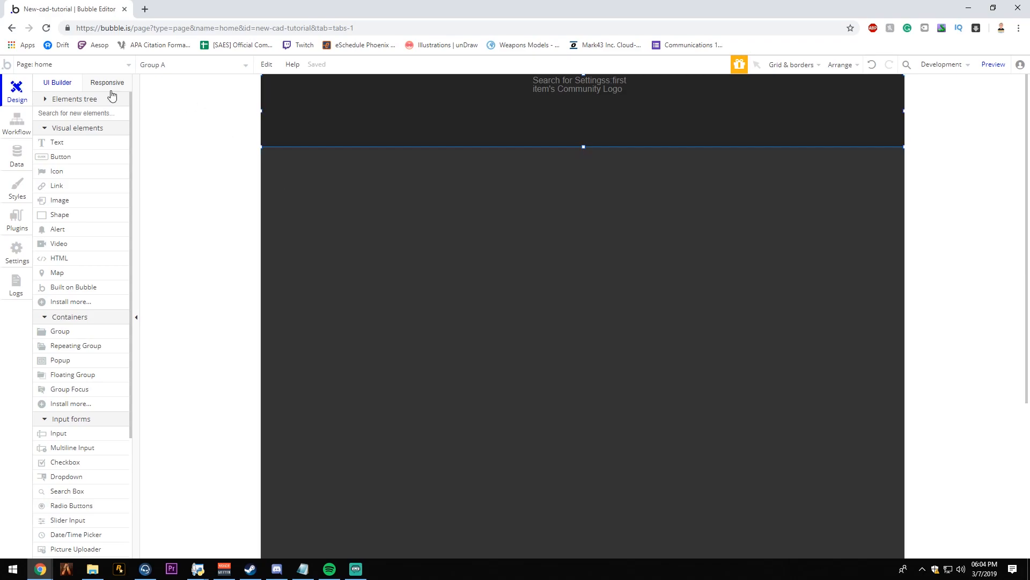
- Create a new page named blank, cloned from the home page with the logo header
{"action": "left_click", "coordinate": [80, 65]}
{"action": "left_click", "coordinate": [37, 133]}
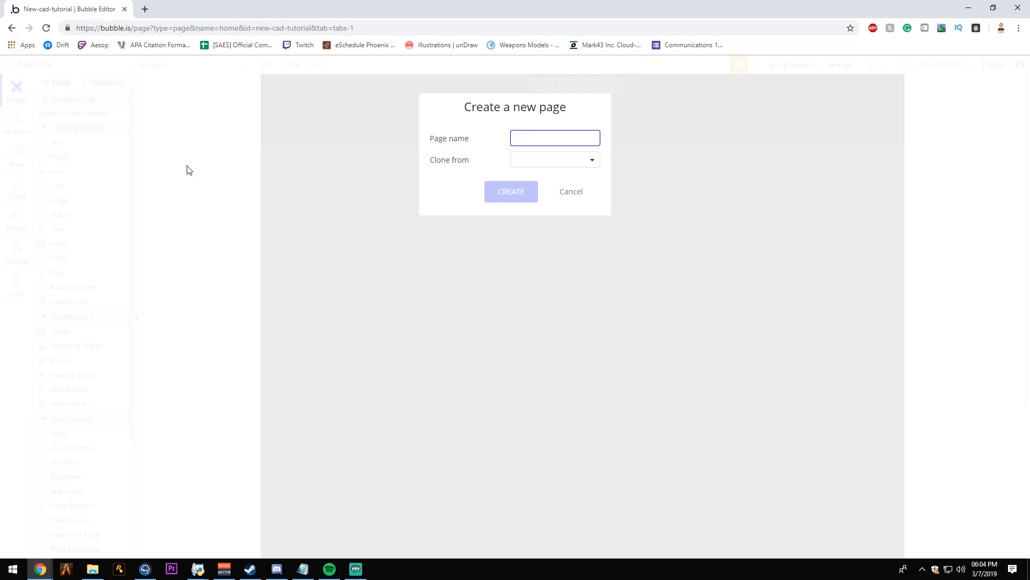
{"action": "type", "text": "blank"}
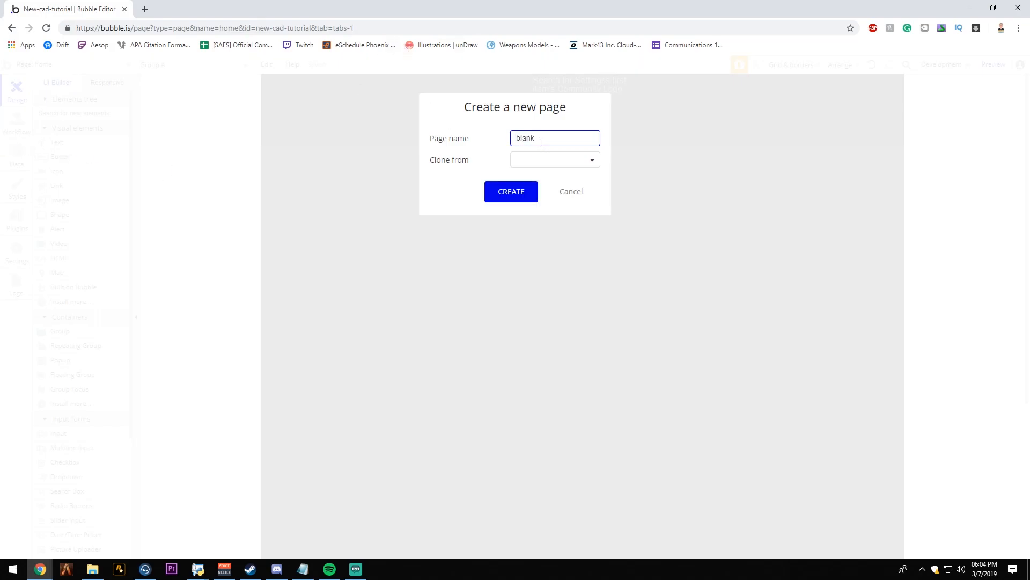
{"action": "left_click", "coordinate": [553, 159]}
{"action": "left_click", "coordinate": [535, 210]}
{"action": "left_click", "coordinate": [524, 197]}
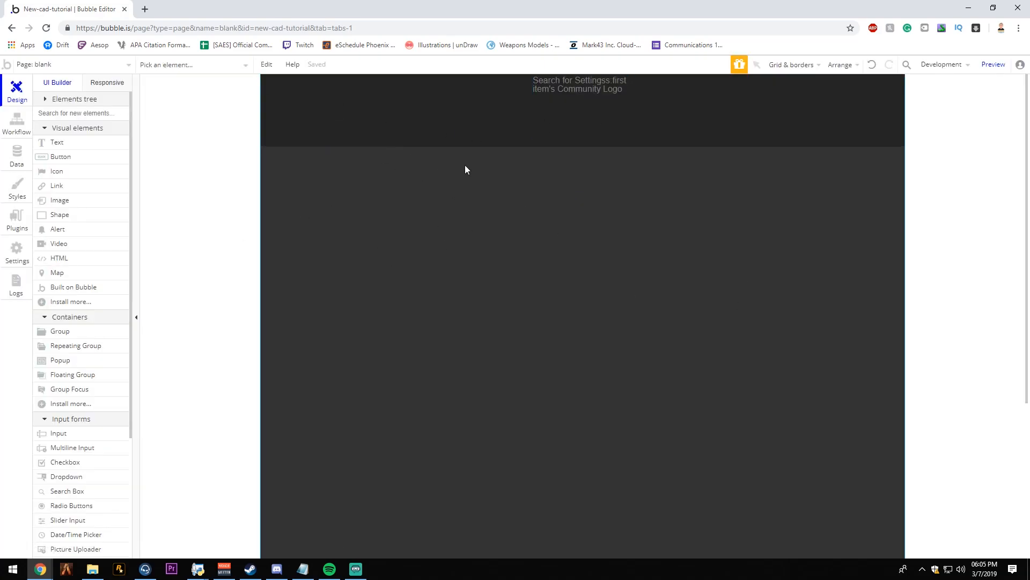
- Create a new page named admin, cloned from an existing page with the logo header
{"action": "left_click", "coordinate": [48, 64]}
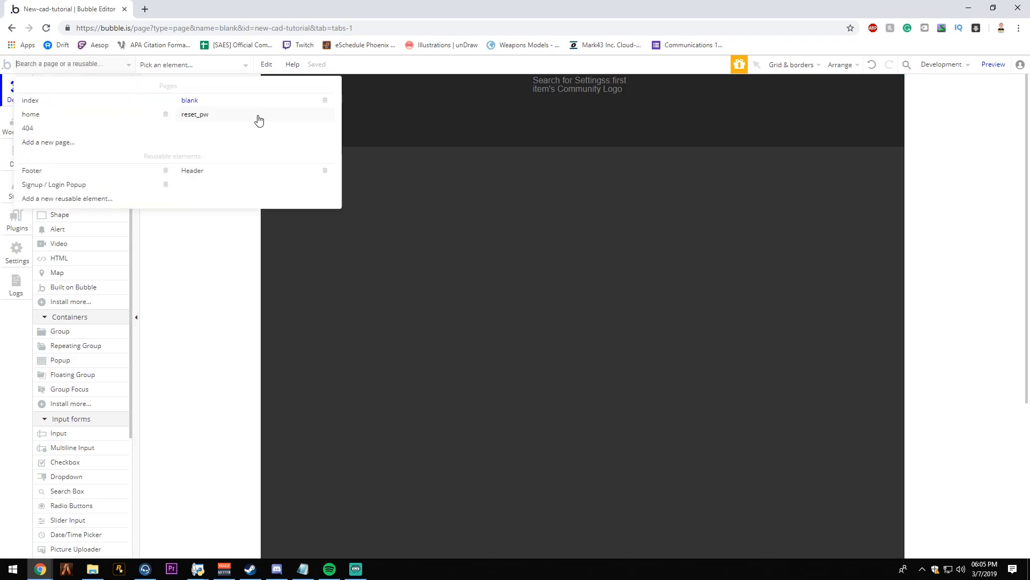
{"action": "left_click", "coordinate": [88, 147]}
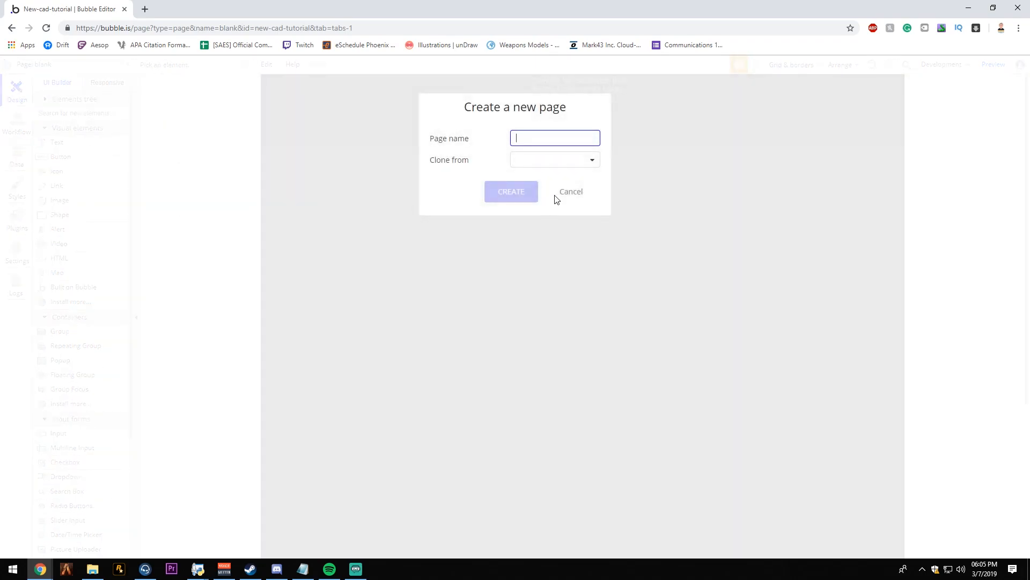
{"action": "type", "text": "admin"}
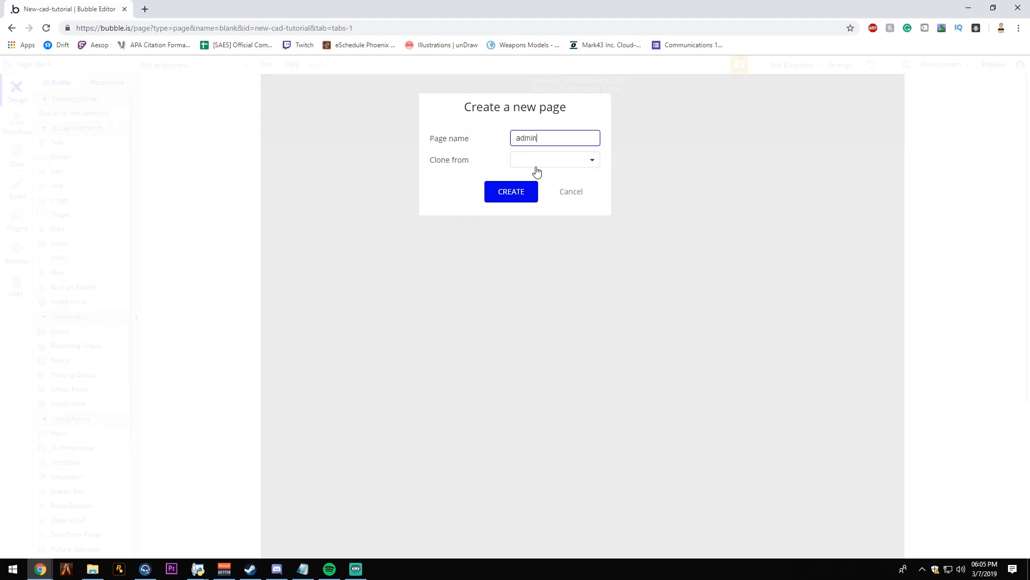
{"action": "left_click", "coordinate": [530, 161]}
{"action": "left_click", "coordinate": [529, 210]}
{"action": "left_click", "coordinate": [503, 196]}
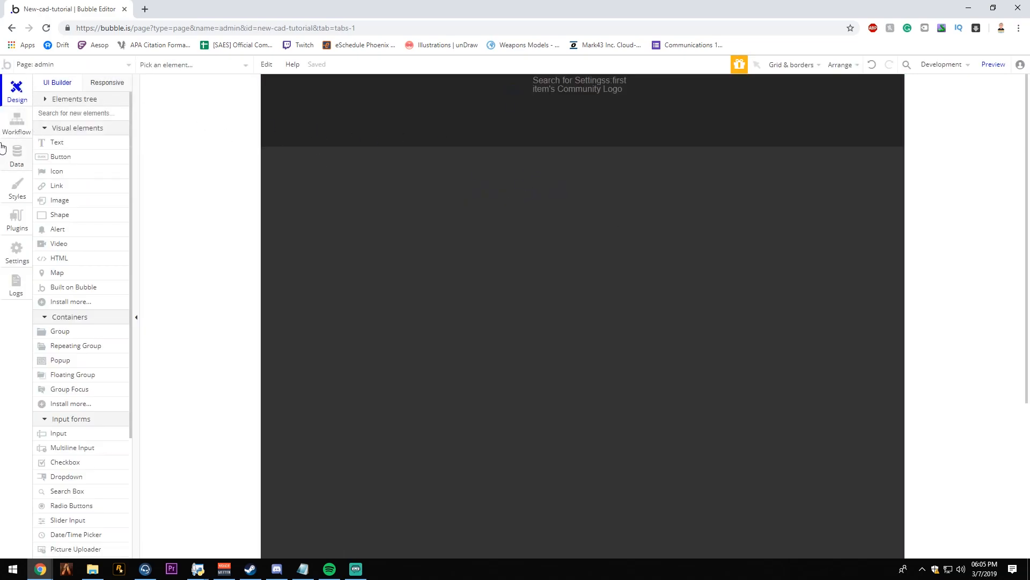
- Examine the admin page's existing page-load workflow and the settings of its go-to-page action
{"action": "left_click", "coordinate": [11, 115]}
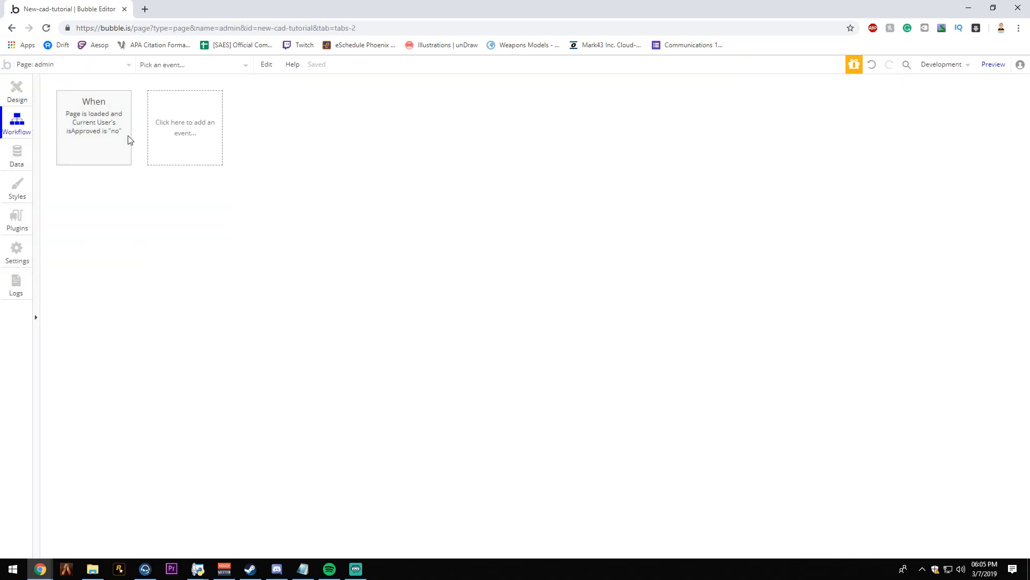
{"action": "left_click", "coordinate": [95, 131]}
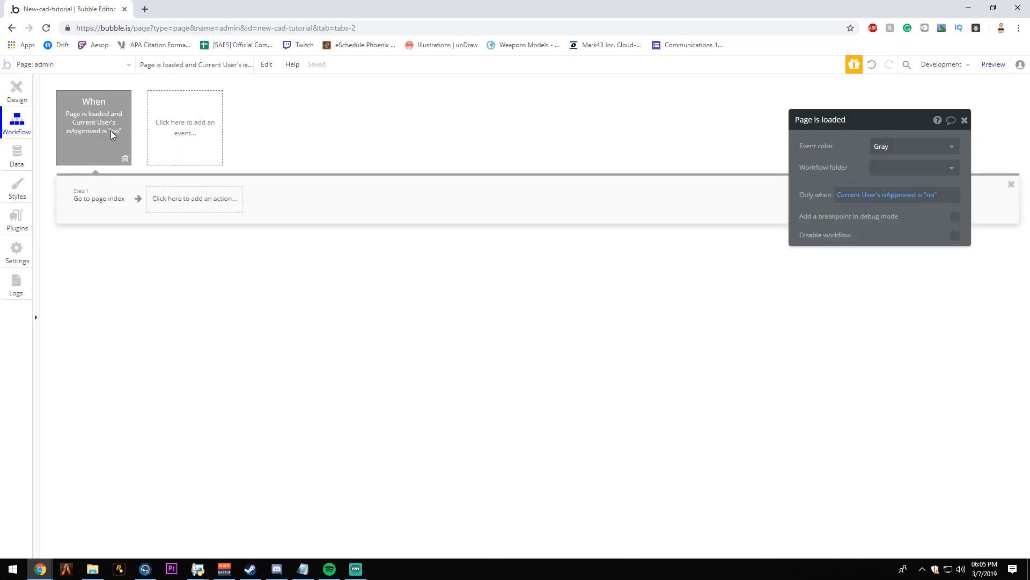
{"action": "left_click", "coordinate": [103, 199]}
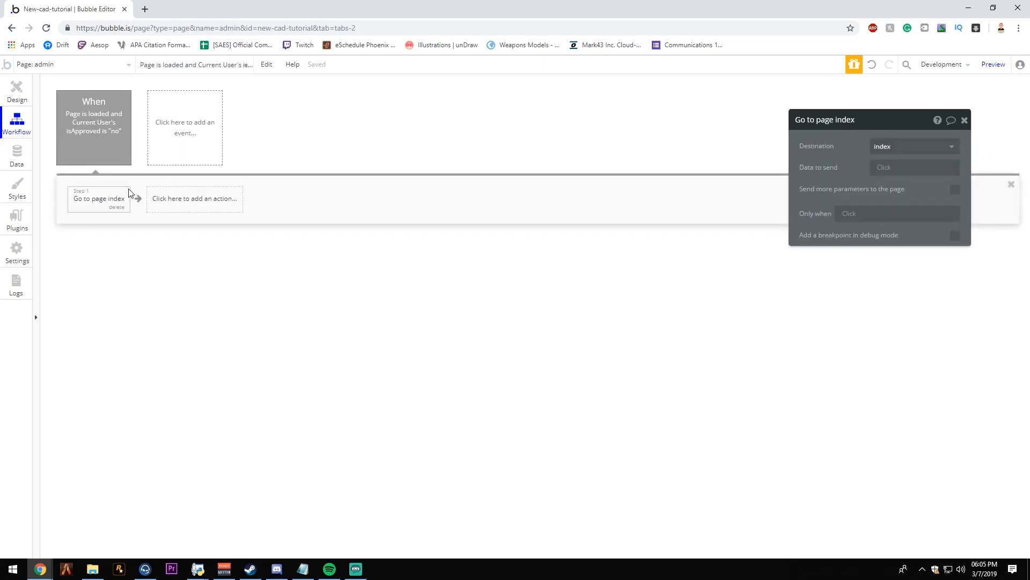
- Add a second Page is loaded event to the admin page and start its Only when condition with Current User
{"action": "left_click", "coordinate": [198, 130]}
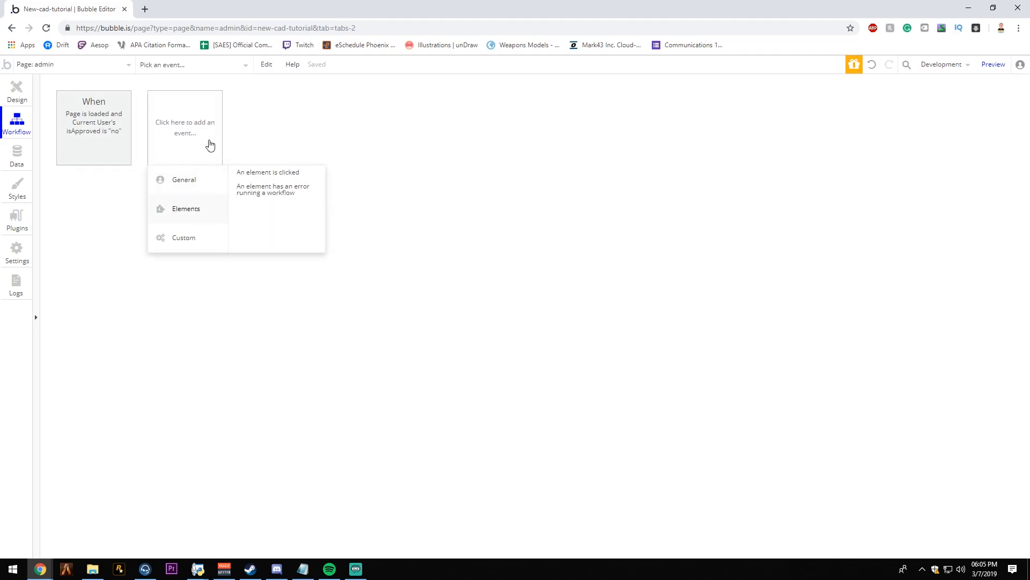
{"action": "mouse_move", "coordinate": [190, 189]}
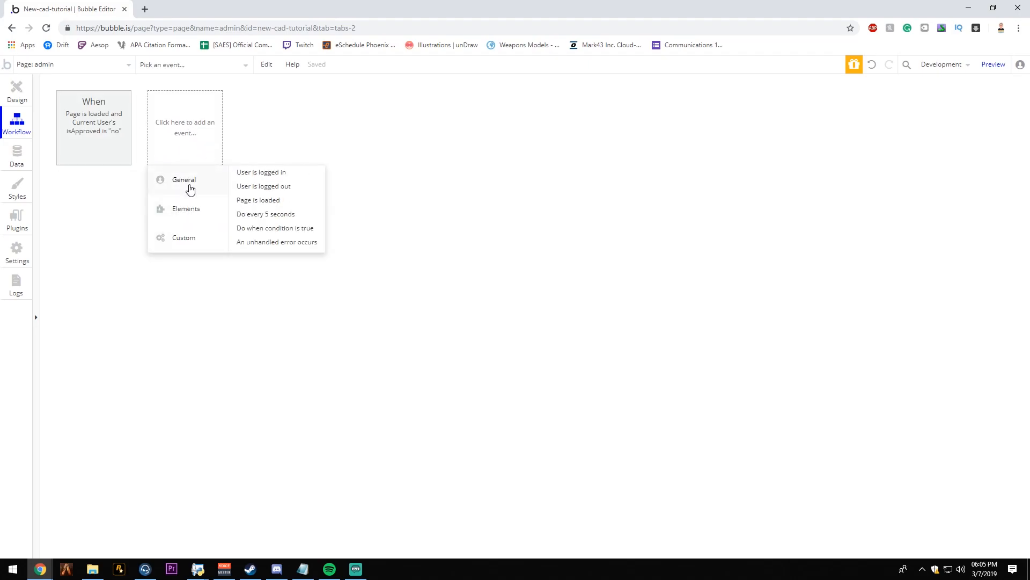
{"action": "left_click", "coordinate": [278, 199]}
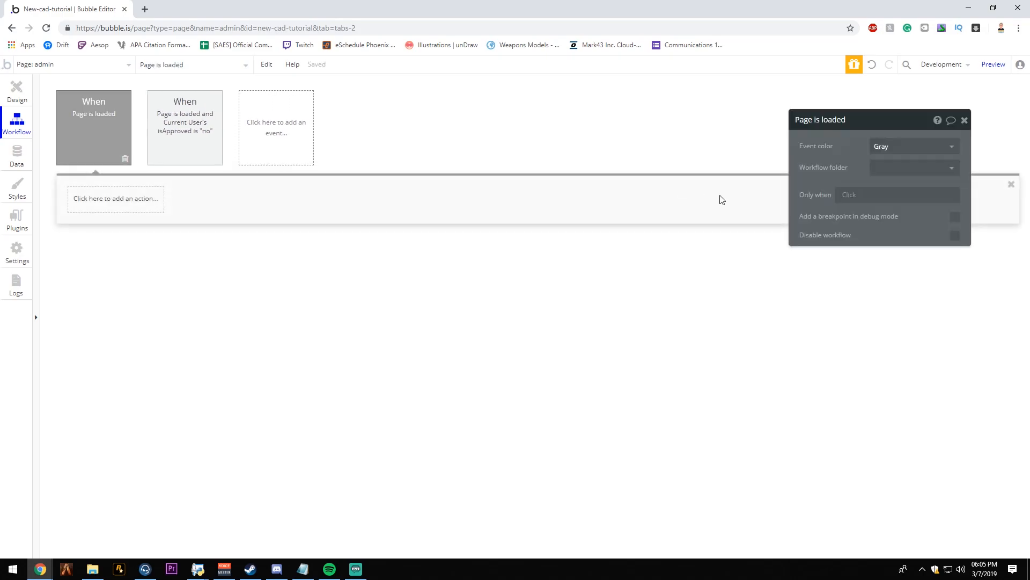
{"action": "left_click", "coordinate": [852, 198]}
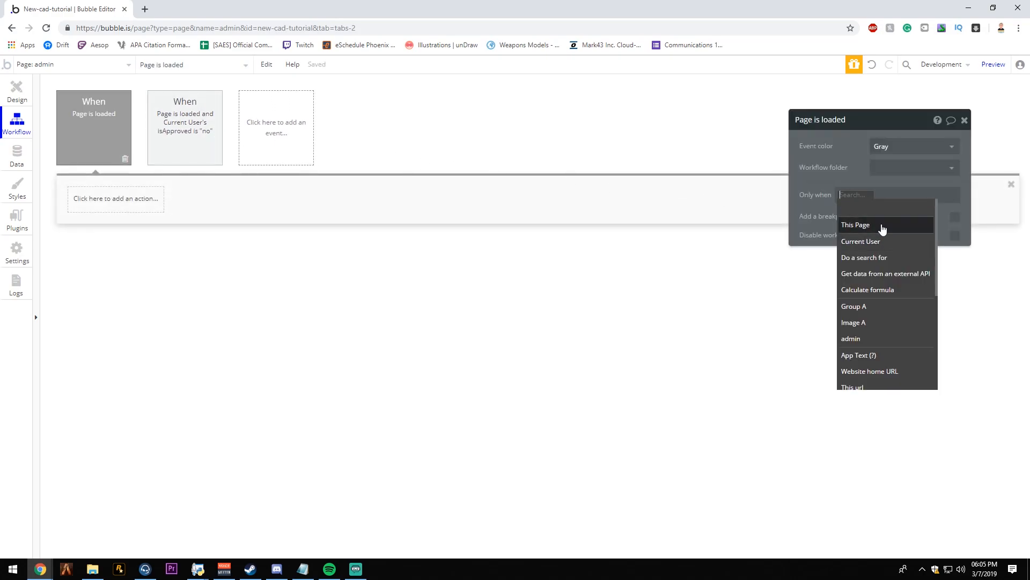
{"action": "left_click", "coordinate": [869, 241]}
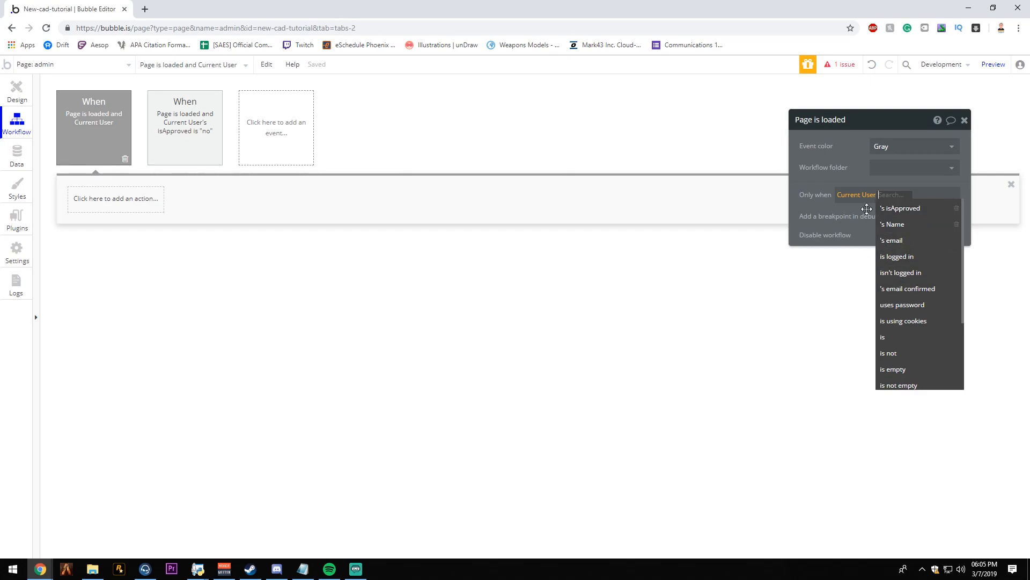
{"action": "left_click", "coordinate": [862, 211]}
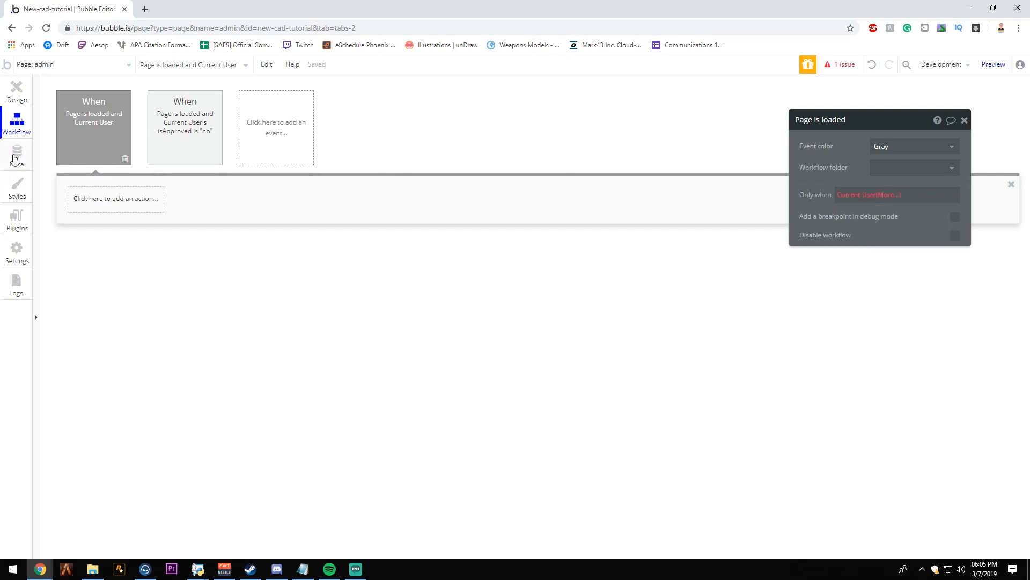
- Add a yes/no field named isAdmin to the User data type and set its default to false
{"action": "left_click", "coordinate": [16, 157]}
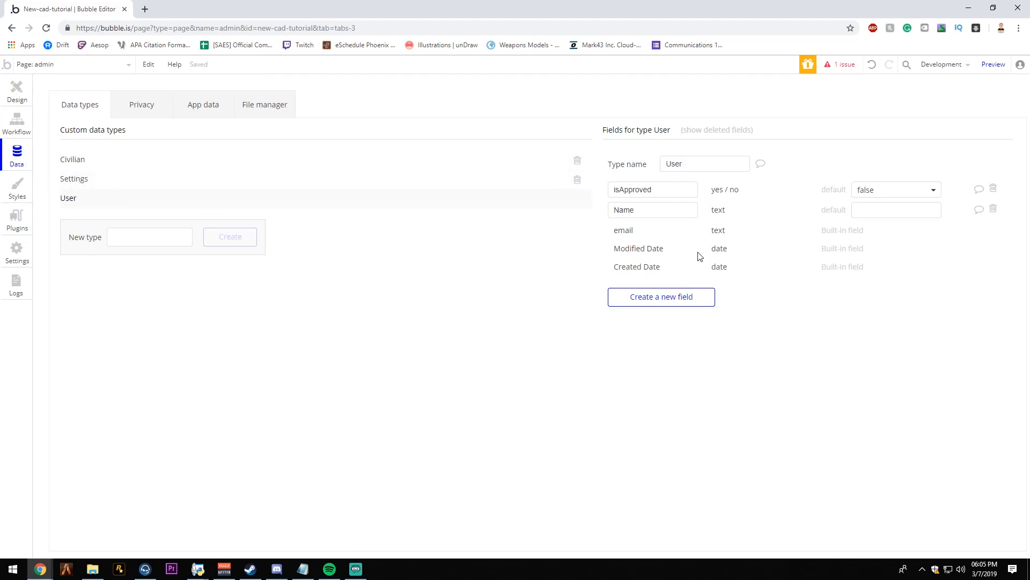
{"action": "left_click", "coordinate": [674, 301]}
{"action": "left_click", "coordinate": [537, 165]}
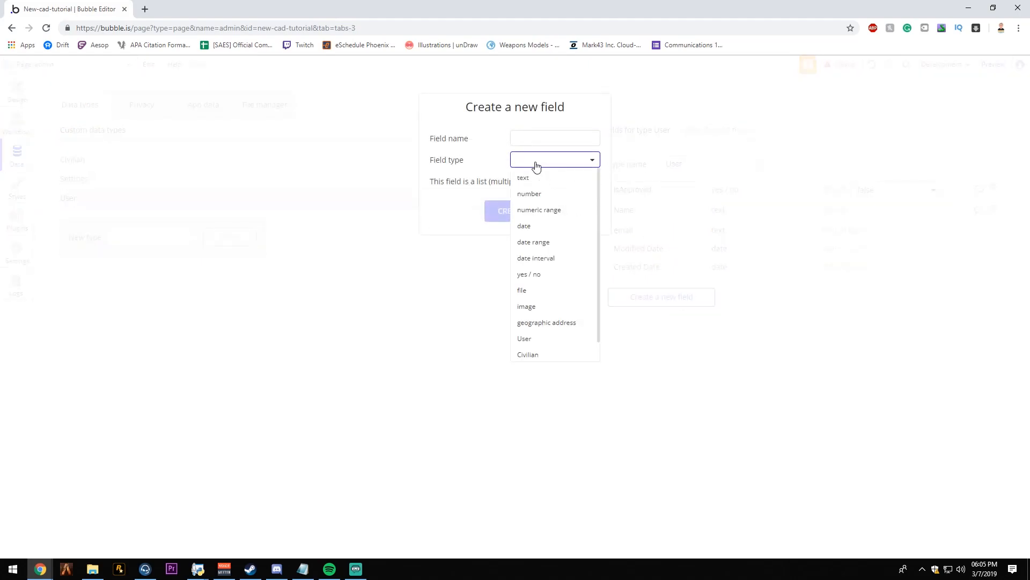
{"action": "left_click", "coordinate": [560, 273]}
{"action": "left_click", "coordinate": [560, 133]}
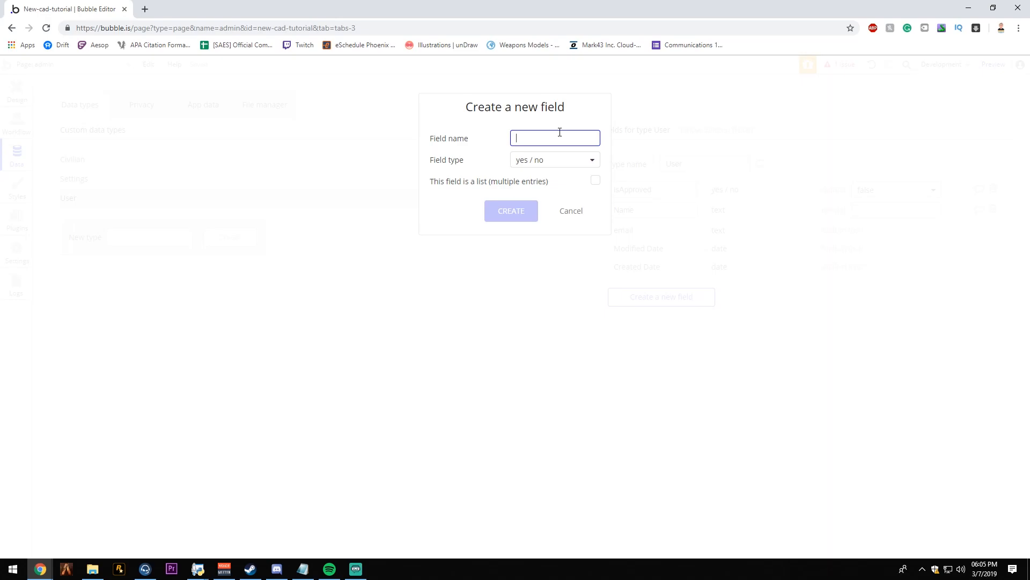
{"action": "type", "text": "isAdmin"}
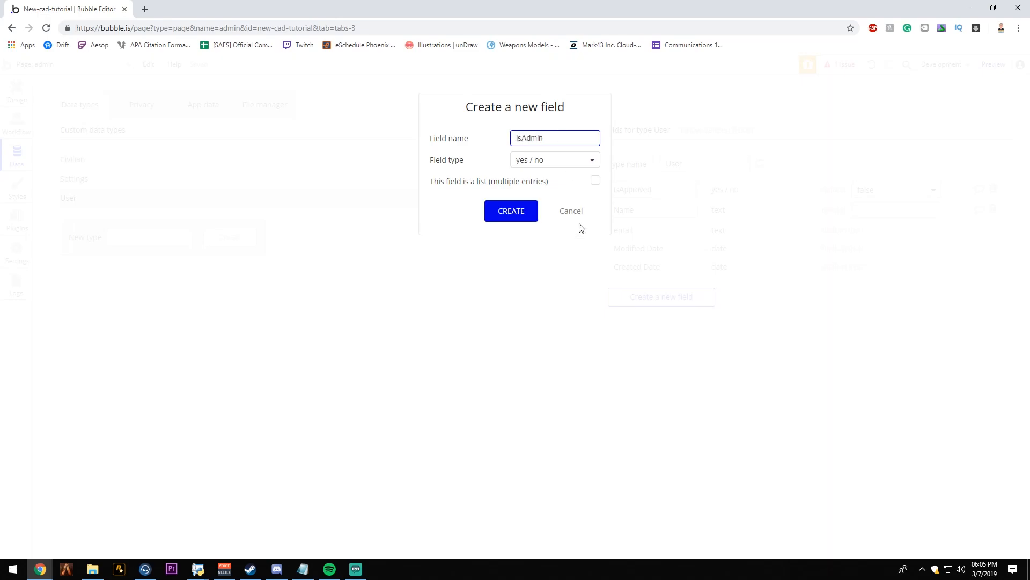
{"action": "left_click", "coordinate": [527, 217]}
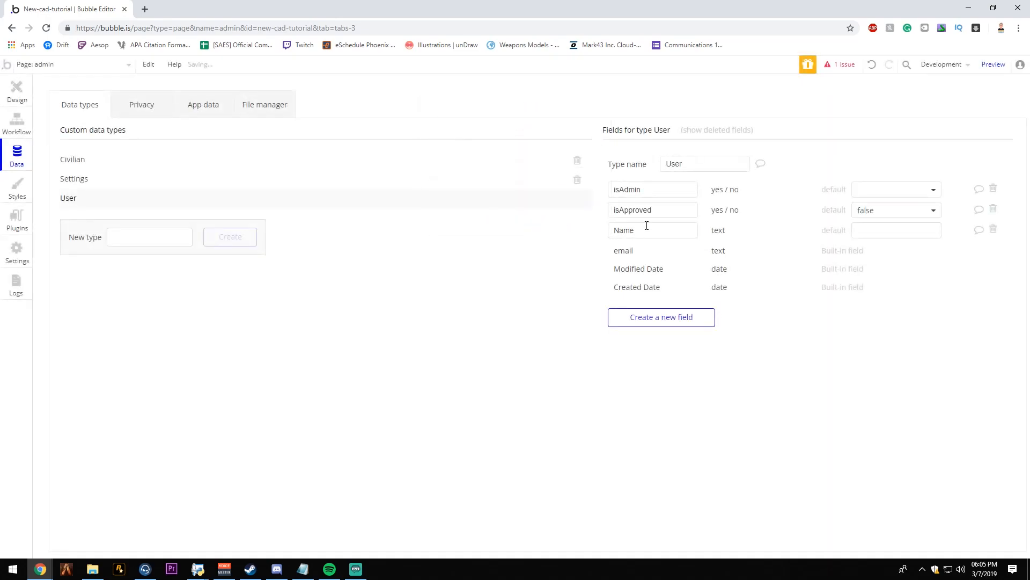
{"action": "left_click", "coordinate": [856, 191]}
{"action": "left_click", "coordinate": [872, 223]}
- Add a yes/no field named isOwner to the User data type and choose its default value
{"action": "left_click", "coordinate": [692, 322]}
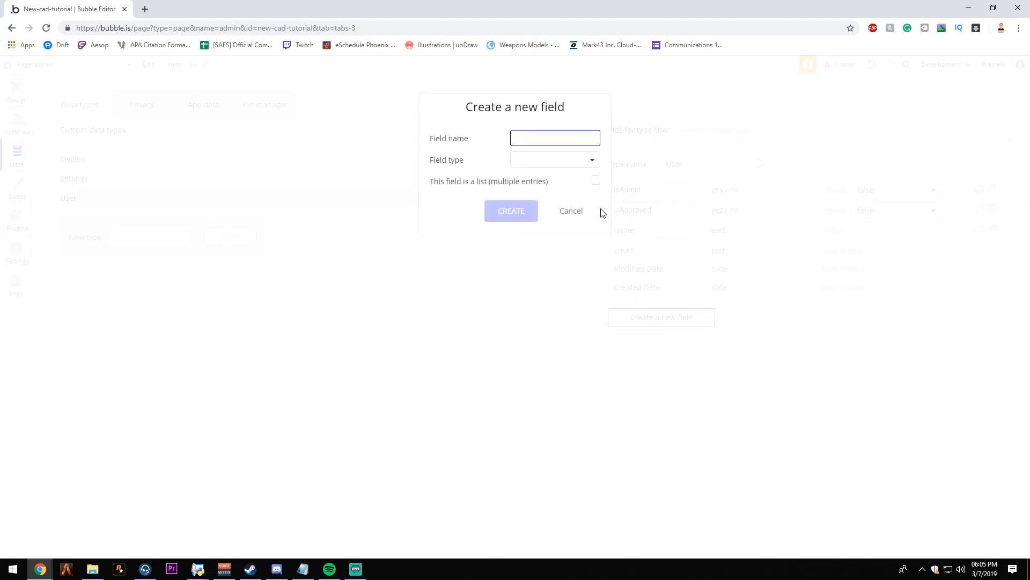
{"action": "type", "text": "isOwner"}
{"action": "left_click", "coordinate": [554, 161]}
{"action": "left_click", "coordinate": [537, 274]}
{"action": "left_click", "coordinate": [533, 219]}
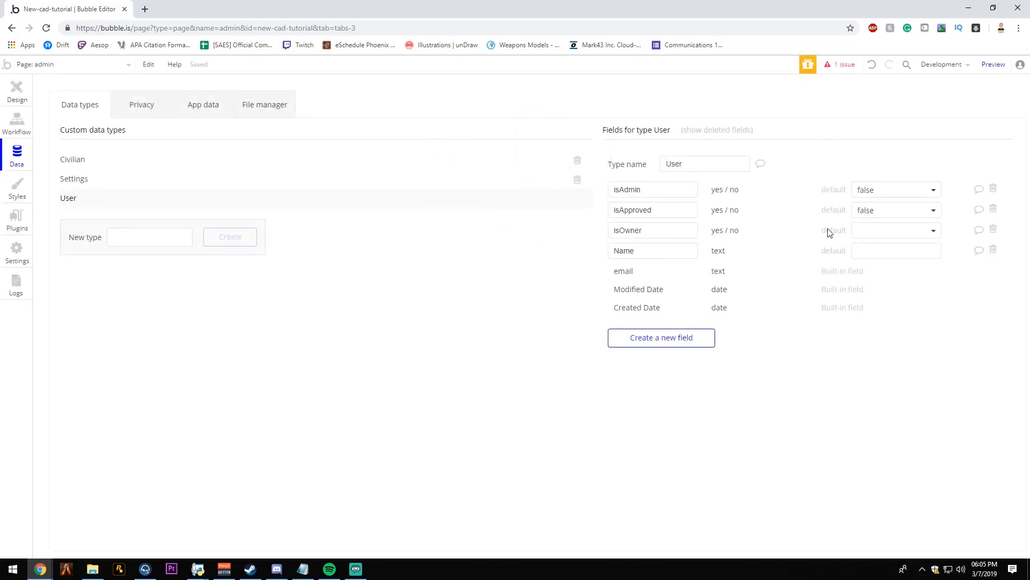
{"action": "left_click", "coordinate": [886, 210]}
{"action": "left_click", "coordinate": [842, 231]}
{"action": "left_click", "coordinate": [861, 231]}
{"action": "left_click", "coordinate": [866, 254]}
- Complete the new page-load event's condition as Current User's isOwner is "no" and Current User's isAdmin is "no"
{"action": "left_click", "coordinate": [7, 96]}
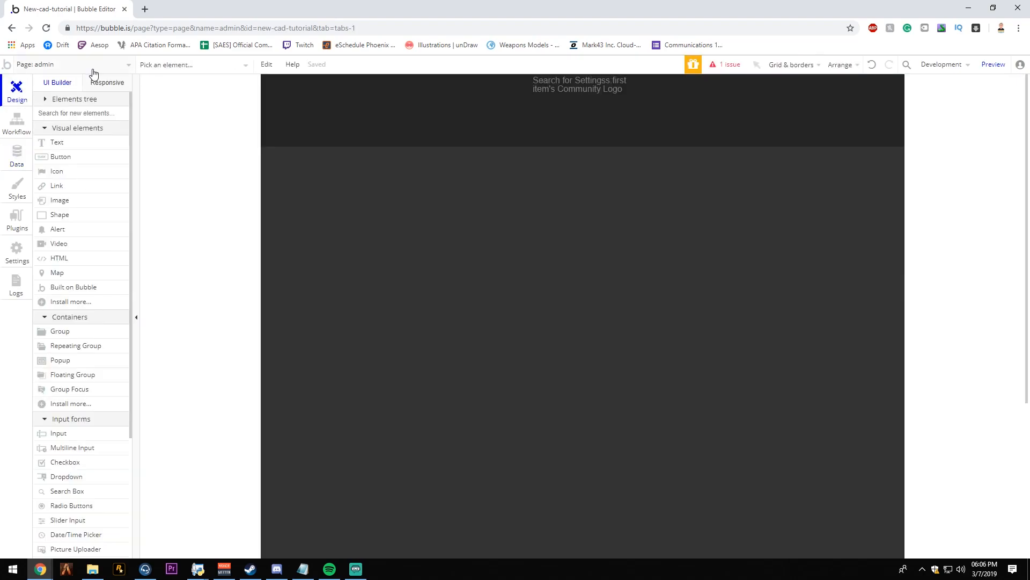
{"action": "left_click", "coordinate": [4, 124]}
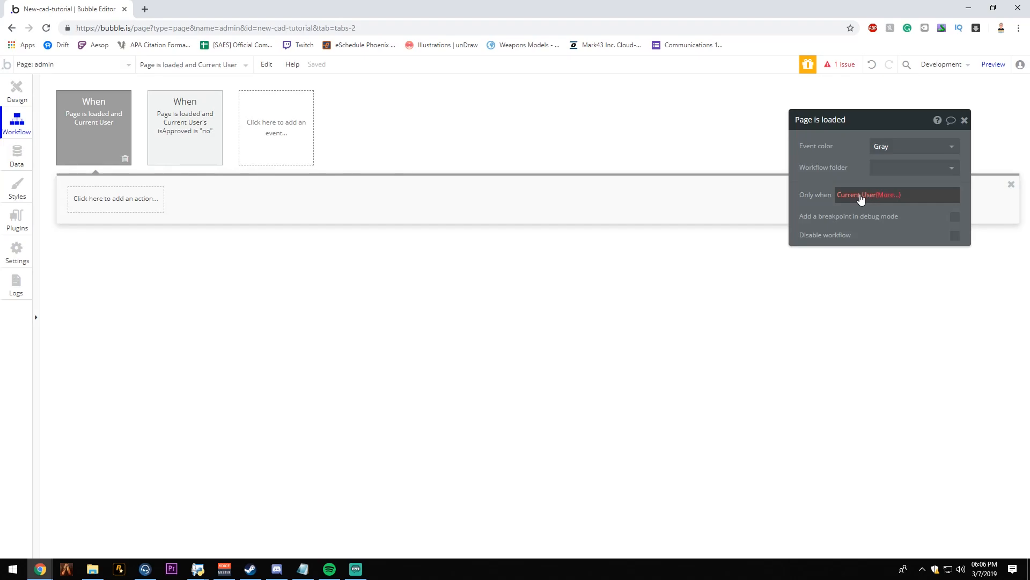
{"action": "left_click", "coordinate": [896, 196]}
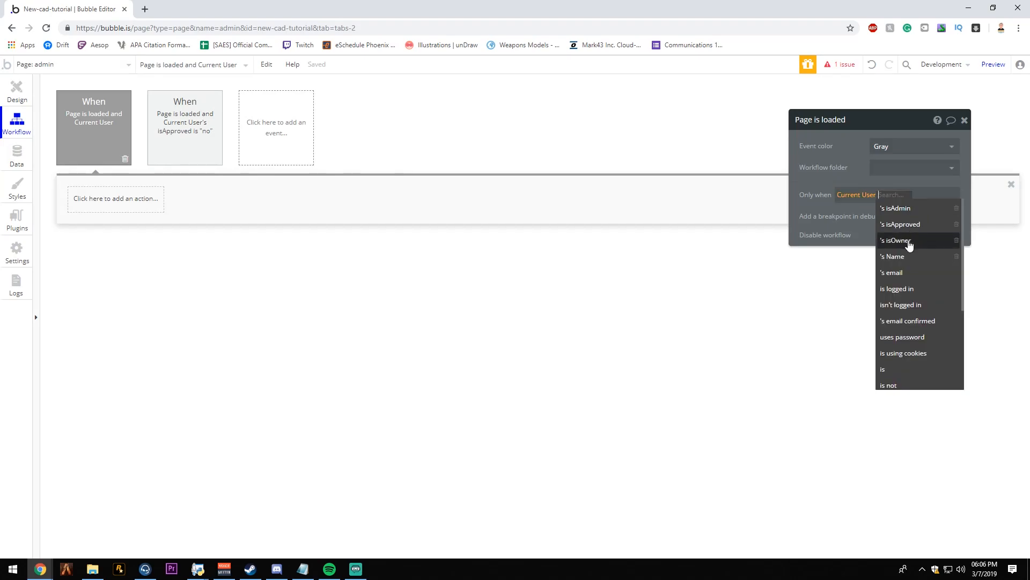
{"action": "left_click", "coordinate": [909, 241]}
{"action": "left_click", "coordinate": [919, 224]}
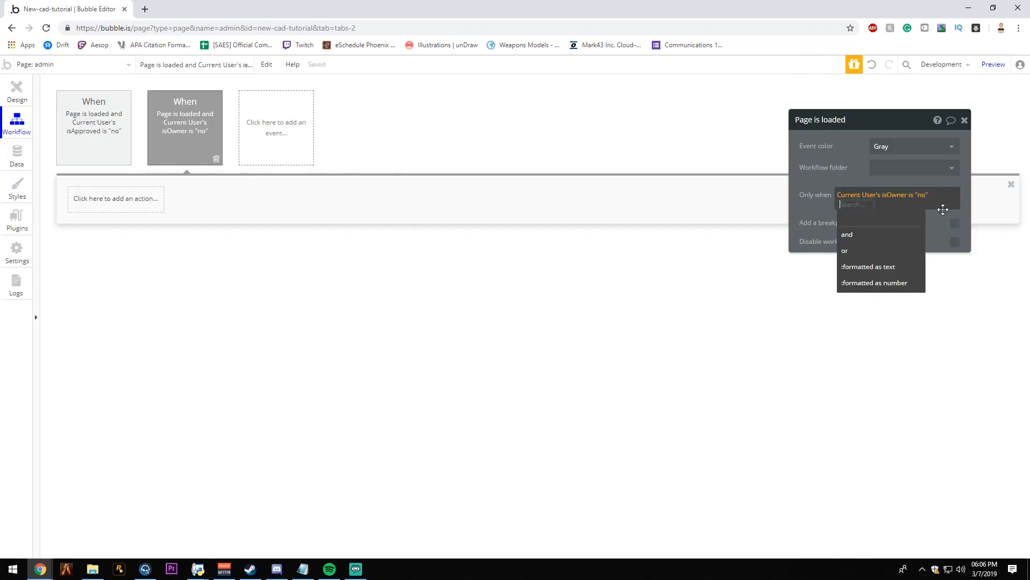
{"action": "left_click", "coordinate": [854, 234]}
{"action": "left_click", "coordinate": [871, 233]}
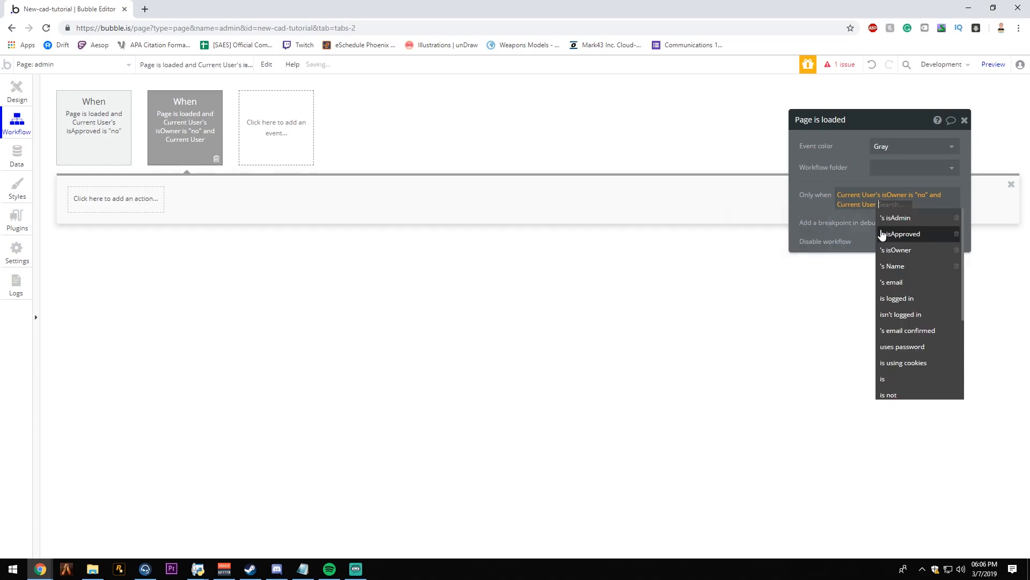
{"action": "left_click", "coordinate": [929, 218]}
{"action": "left_click", "coordinate": [917, 238]}
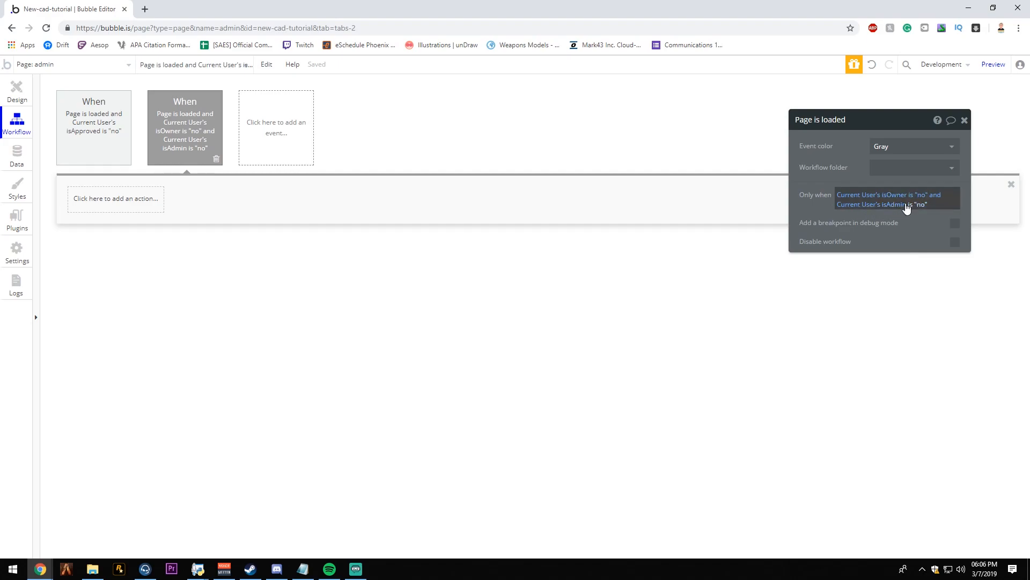
- Add a Go to page action to the owner/admin check event with index as its destination
{"action": "left_click", "coordinate": [150, 208]}
{"action": "mouse_move", "coordinate": [105, 257]}
{"action": "mouse_move", "coordinate": [108, 238]}
{"action": "left_click", "coordinate": [220, 220]}
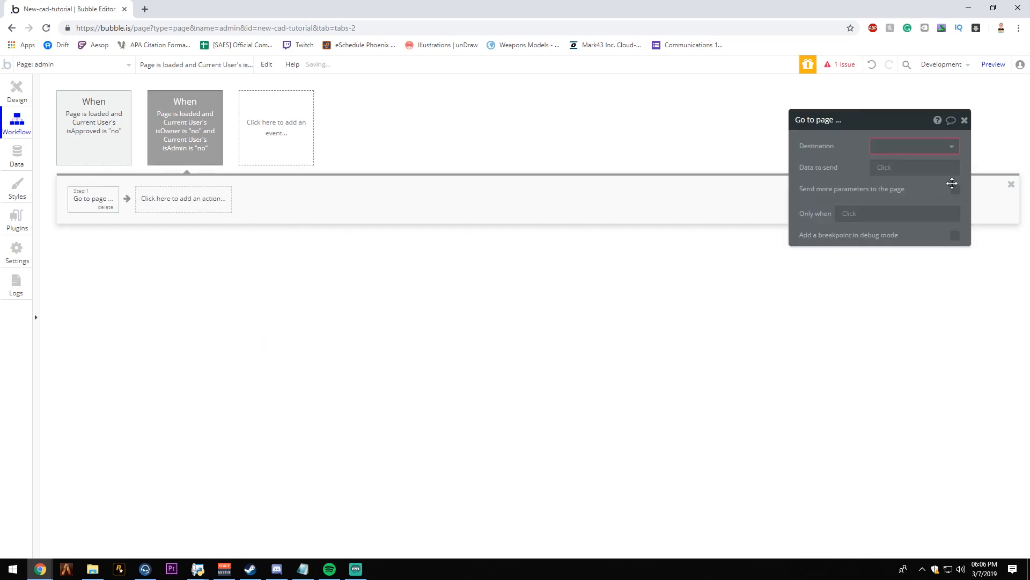
{"action": "left_click", "coordinate": [915, 148]}
{"action": "left_click", "coordinate": [905, 169]}
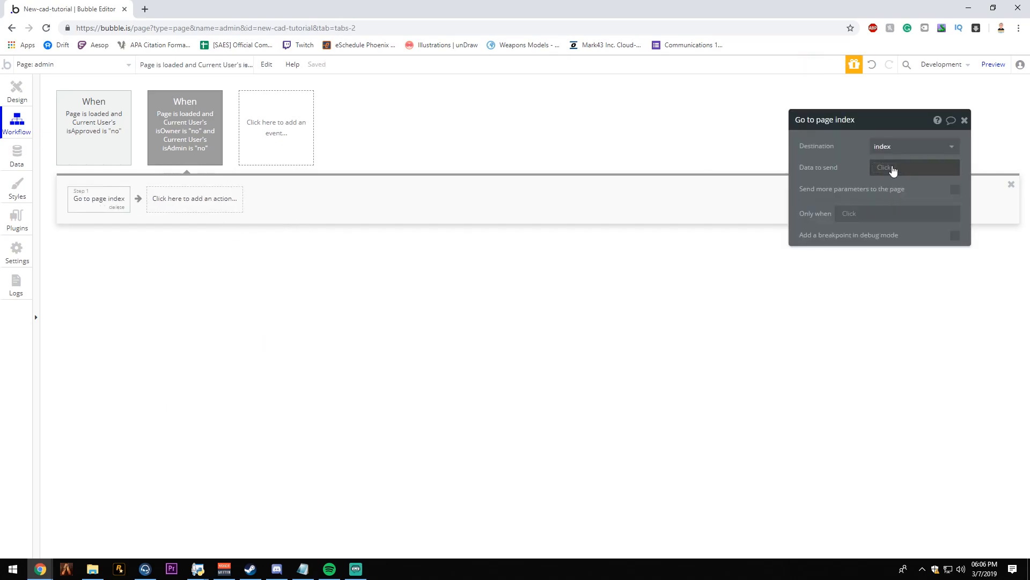
{"action": "left_click", "coordinate": [964, 121]}
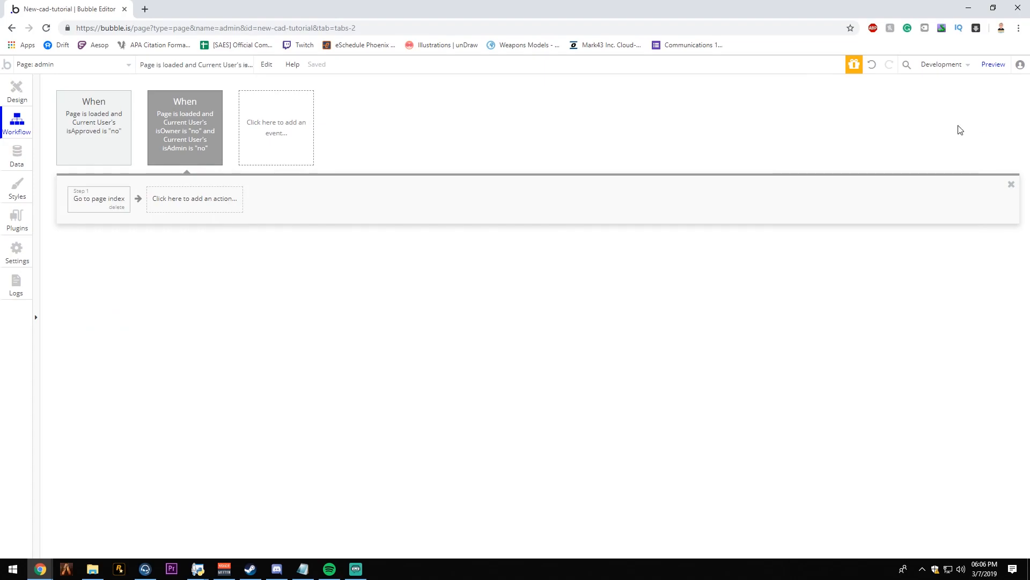
- Add a text element about 385 by 76 px centered below the page header, reading "Administration Panel"
{"action": "left_click", "coordinate": [7, 93]}
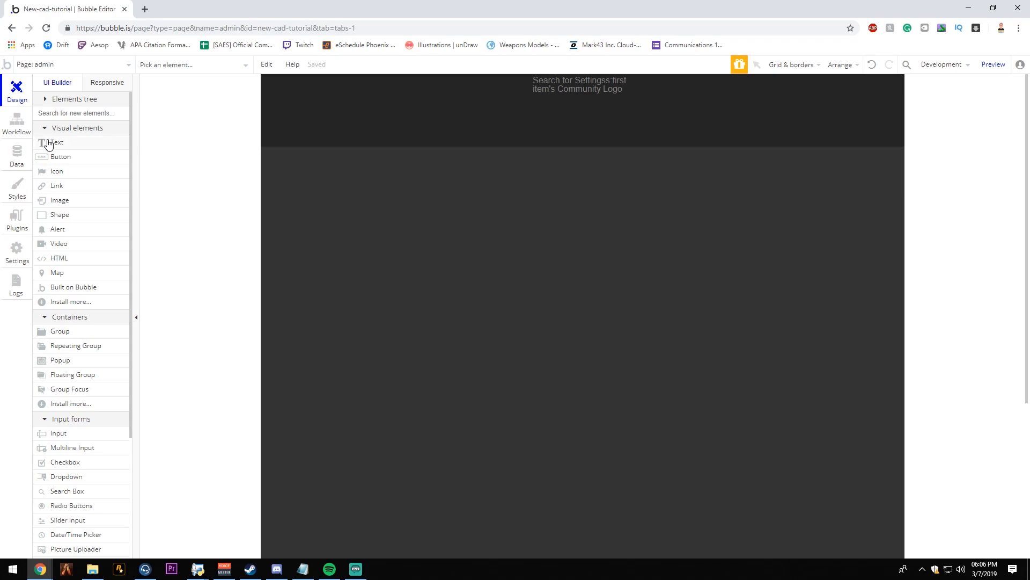
{"action": "left_click", "coordinate": [59, 128]}
{"action": "left_click", "coordinate": [62, 130]}
{"action": "left_click", "coordinate": [56, 142]}
{"action": "left_click_drag", "start_coordinate": [521, 181], "coordinate": [687, 205]}
{"action": "type", "text": "Ad"}
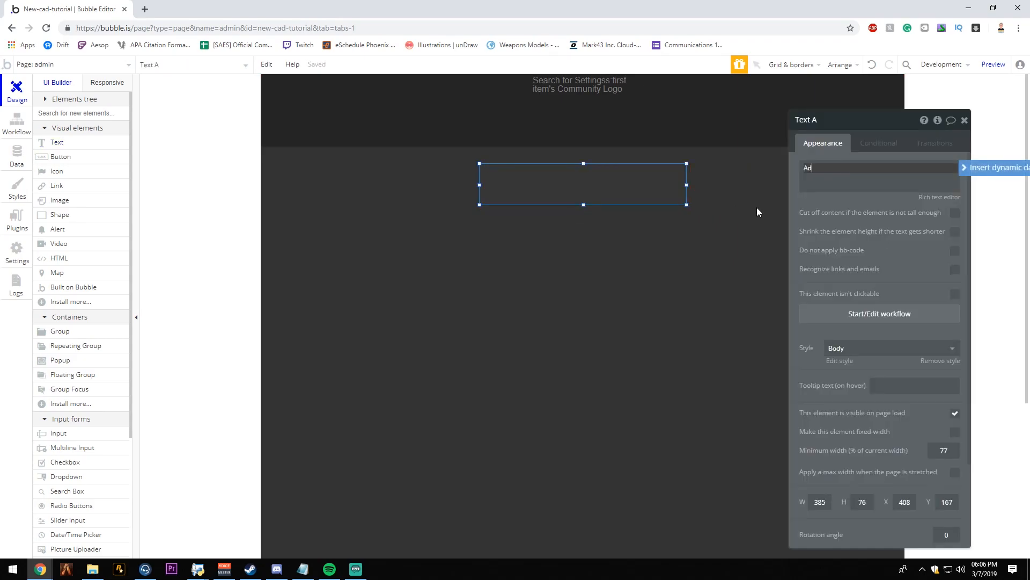
{"action": "type", "text": "ministration panel"}
{"action": "key", "text": "BackSpace"}
{"action": "key", "text": "BackSpace"}
{"action": "key", "text": "BackSpace"}
{"action": "key", "text": "BackSpace"}
{"action": "key", "text": "BackSpace"}
{"action": "type", "text": "Panel"}
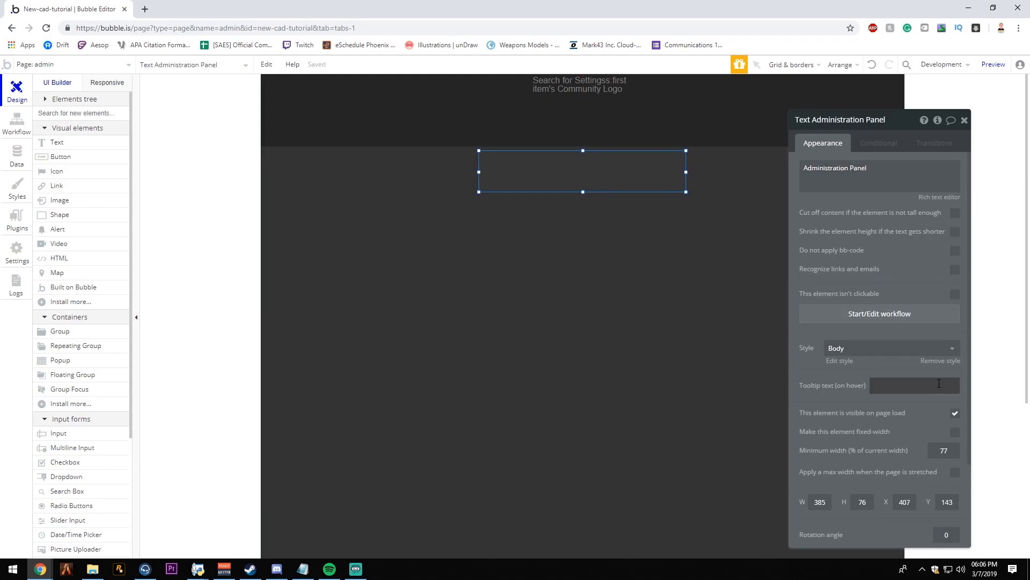
- Remove the heading's predefined style, color its text #FFFFFF and center-align it
{"action": "left_click", "coordinate": [880, 349]}
{"action": "left_click", "coordinate": [873, 366]}
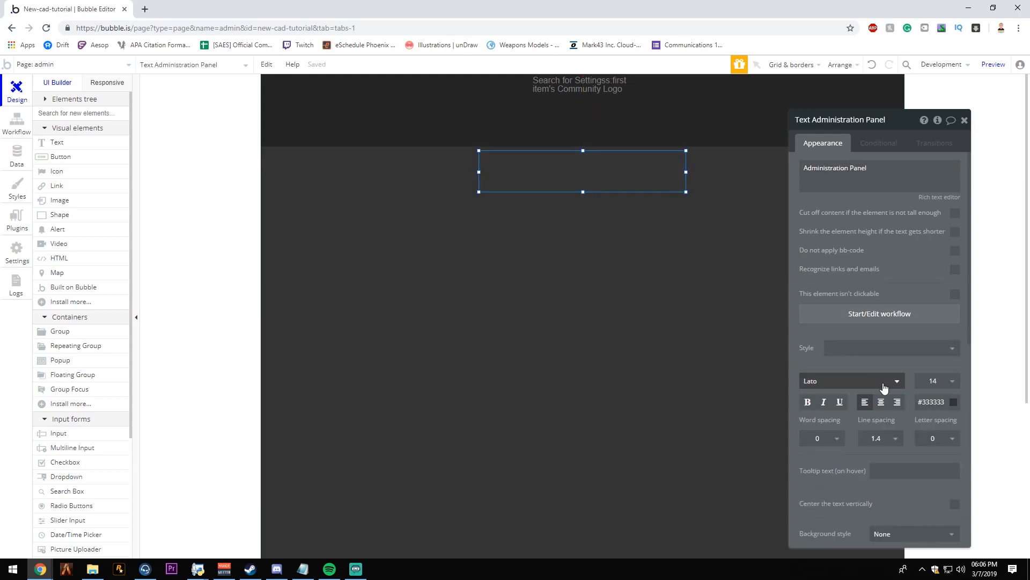
{"action": "double_click", "coordinate": [933, 401]}
{"action": "type", "text": "FFFFFF"}
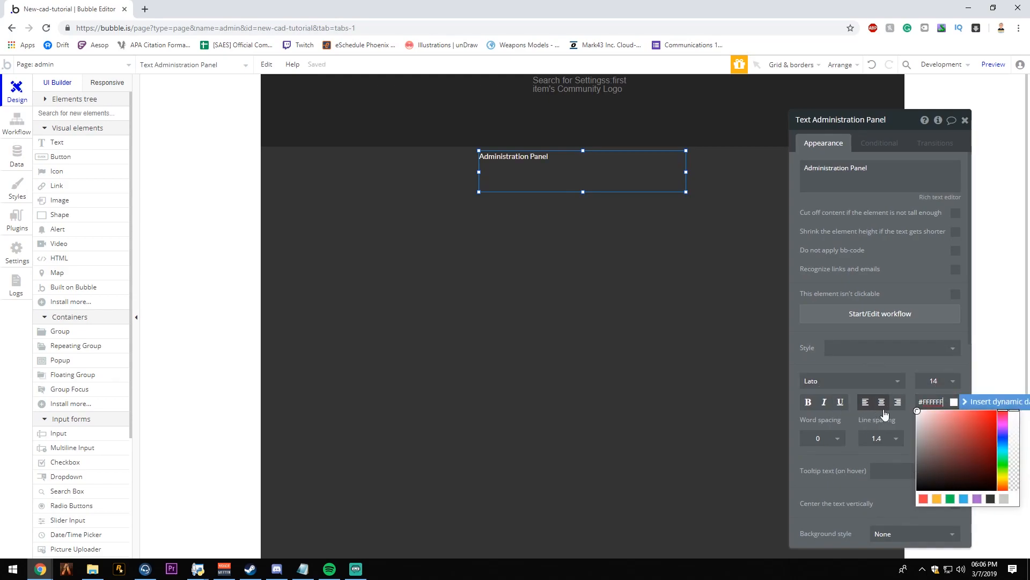
{"action": "left_click", "coordinate": [882, 402]}
- Set the heading's font size to 36 and its font to Open Sans
{"action": "left_click", "coordinate": [937, 380]}
{"action": "scroll", "coordinate": [937, 505], "scroll_direction": "down", "scroll_amount": 2}
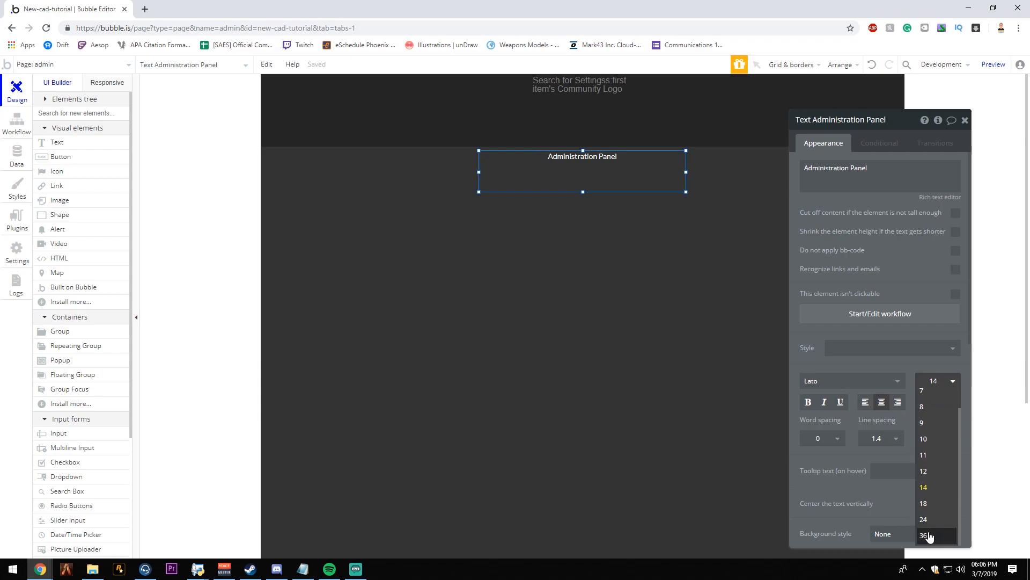
{"action": "left_click", "coordinate": [938, 516]}
{"action": "left_click", "coordinate": [896, 384]}
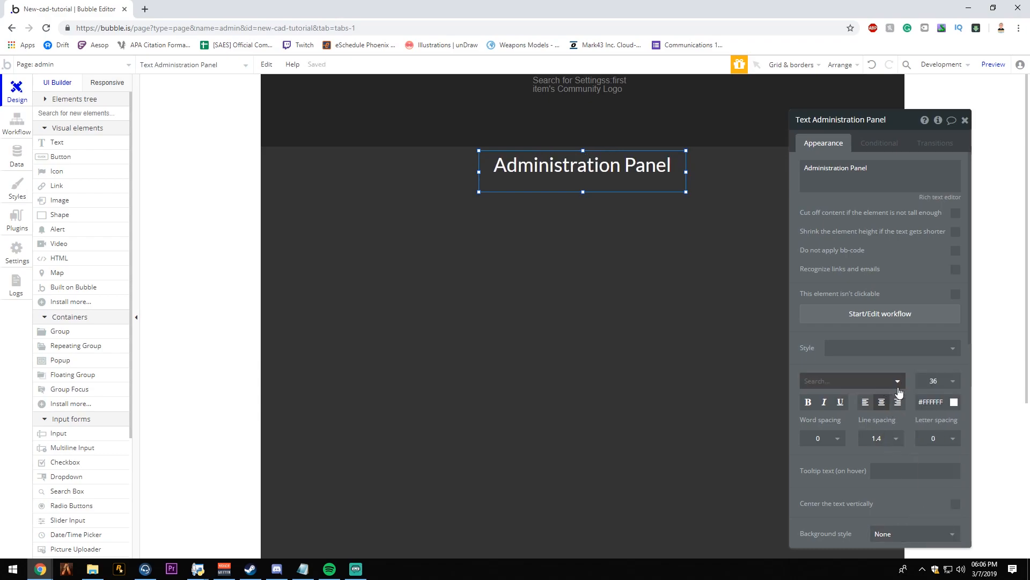
{"action": "left_click", "coordinate": [897, 388]}
{"action": "left_click", "coordinate": [899, 384]}
{"action": "left_click", "coordinate": [853, 459]}
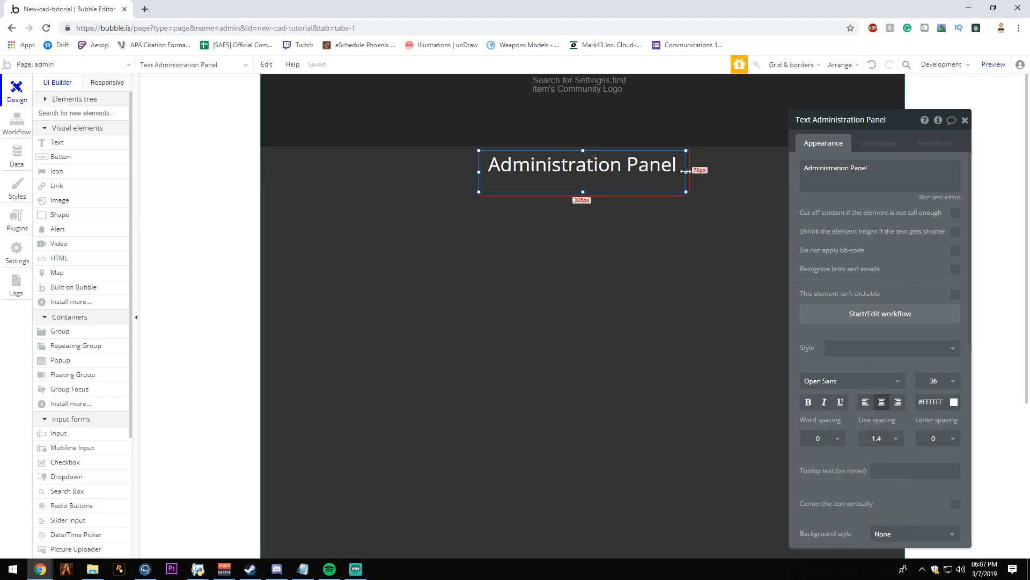
{"action": "right_click", "coordinate": [628, 165]}
{"action": "left_click", "coordinate": [691, 435]}
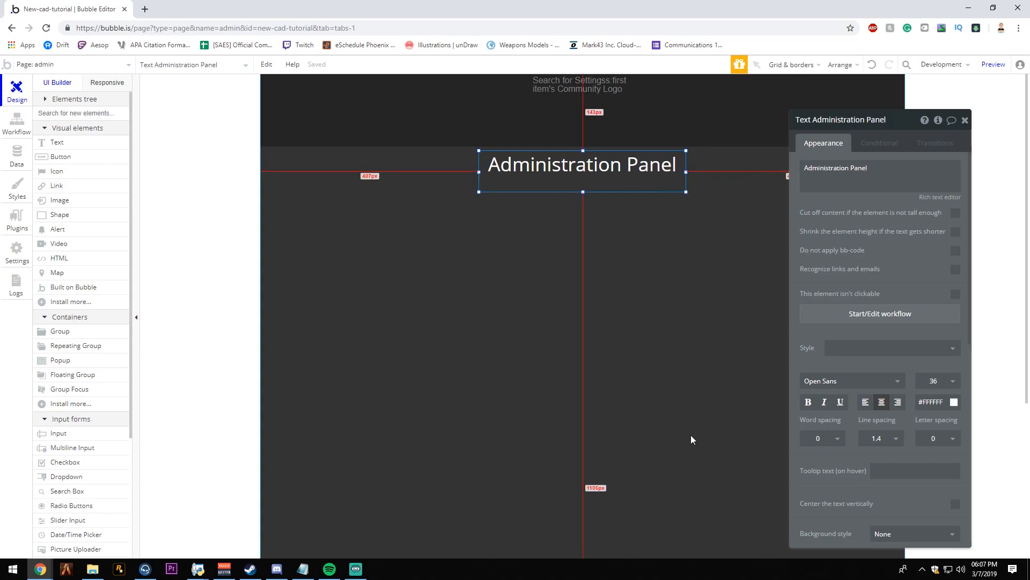
{"action": "left_click", "coordinate": [691, 435]}
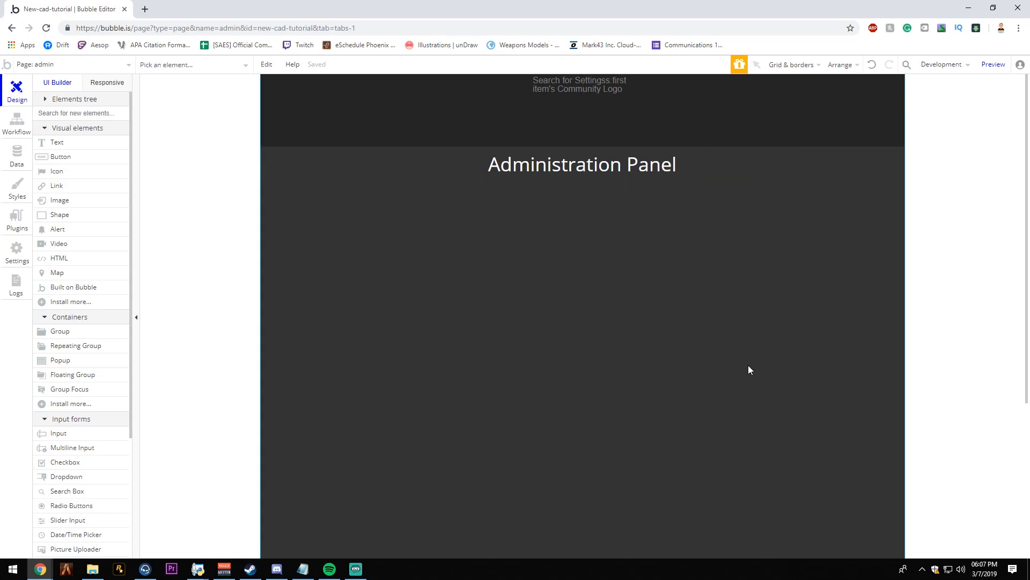
- Reduce the Administration Panel heading's font size to 24
{"action": "double_click", "coordinate": [617, 170]}
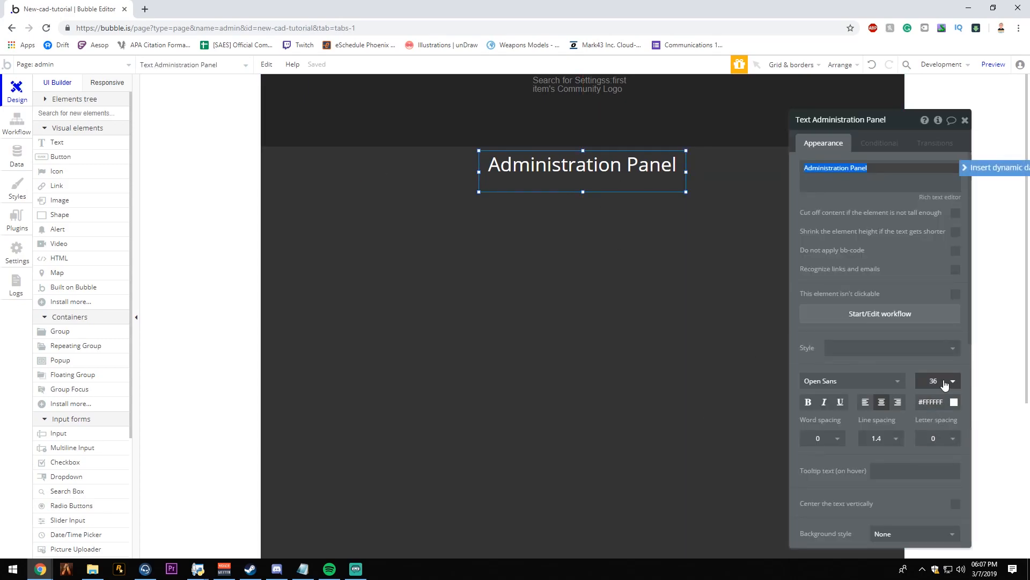
{"action": "left_click", "coordinate": [936, 381]}
{"action": "left_click", "coordinate": [923, 519]}
{"action": "left_click", "coordinate": [712, 410]}
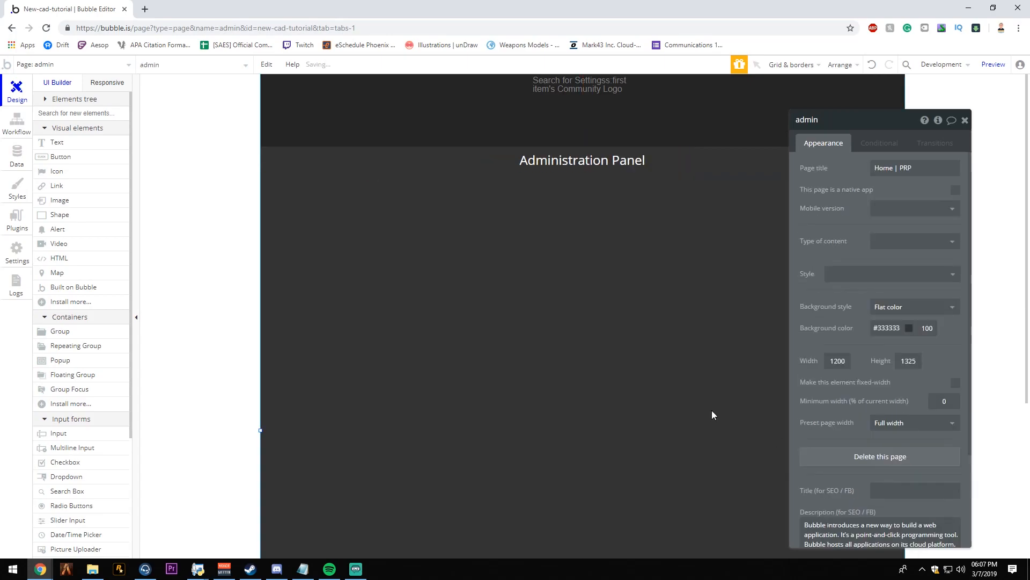
- Set the Administration Panel heading's font size to 30 and shorten its text box to fit
{"action": "left_click", "coordinate": [651, 175]}
{"action": "left_click", "coordinate": [925, 390]}
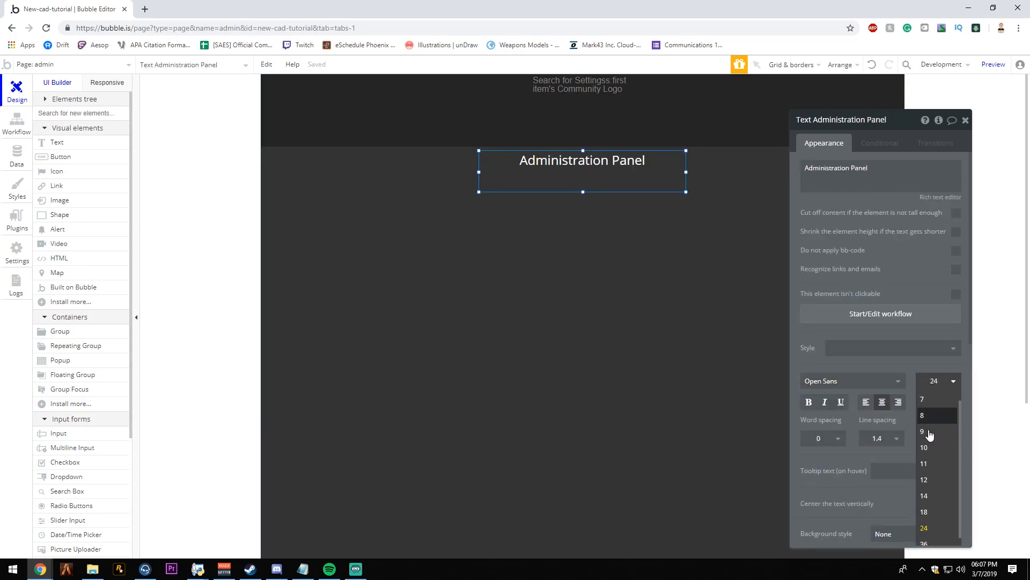
{"action": "left_click", "coordinate": [928, 386]}
{"action": "type", "text": "30"}
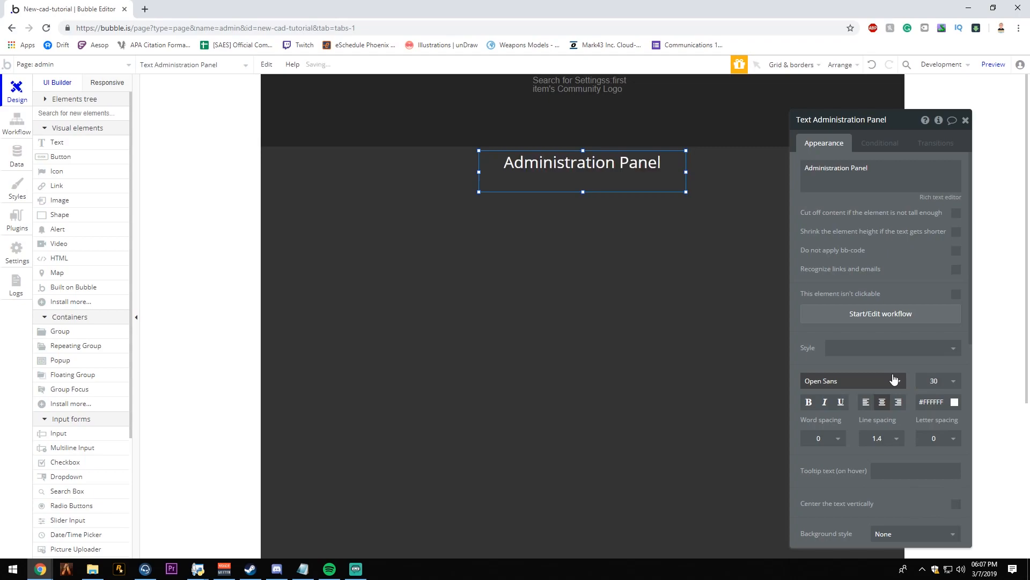
{"action": "key", "text": "Return"}
{"action": "left_click", "coordinate": [546, 172]}
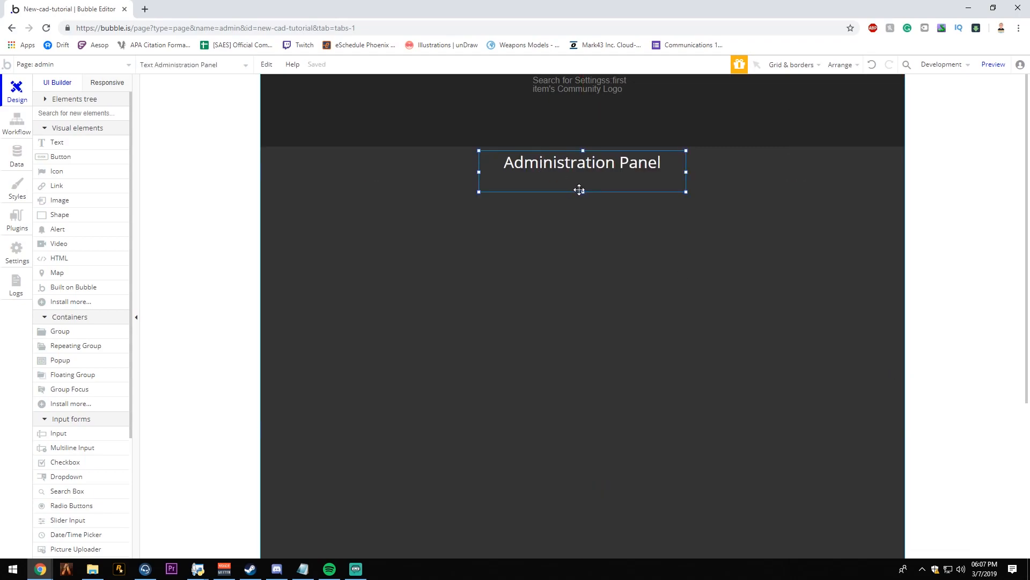
{"action": "left_click_drag", "start_coordinate": [582, 191], "coordinate": [607, 177]}
{"action": "left_click", "coordinate": [669, 201]}
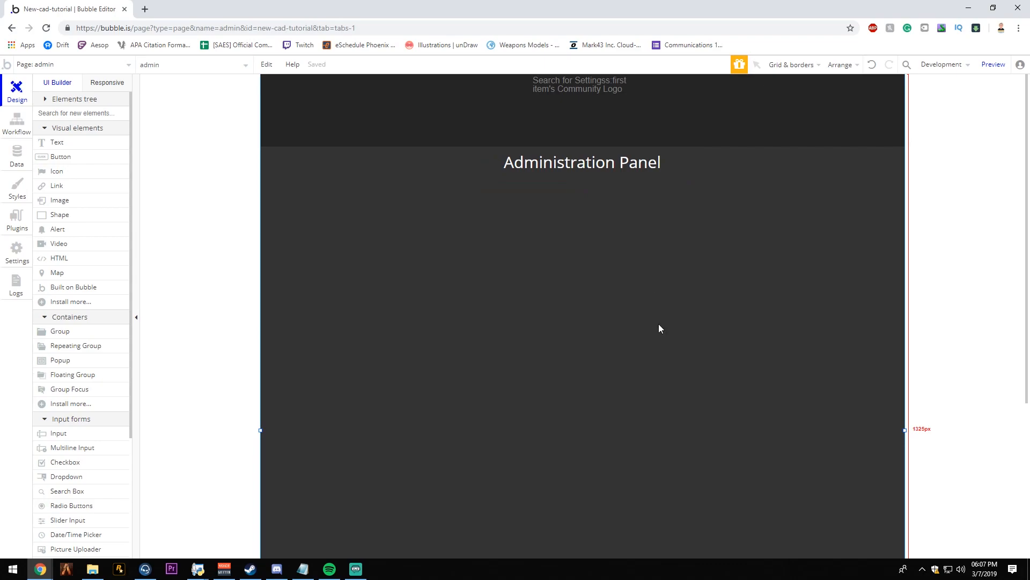
- Switch to Notepad with a new blank document ready for planning notes
{"action": "left_click", "coordinate": [303, 569]}
{"action": "left_click", "coordinate": [390, 425]}
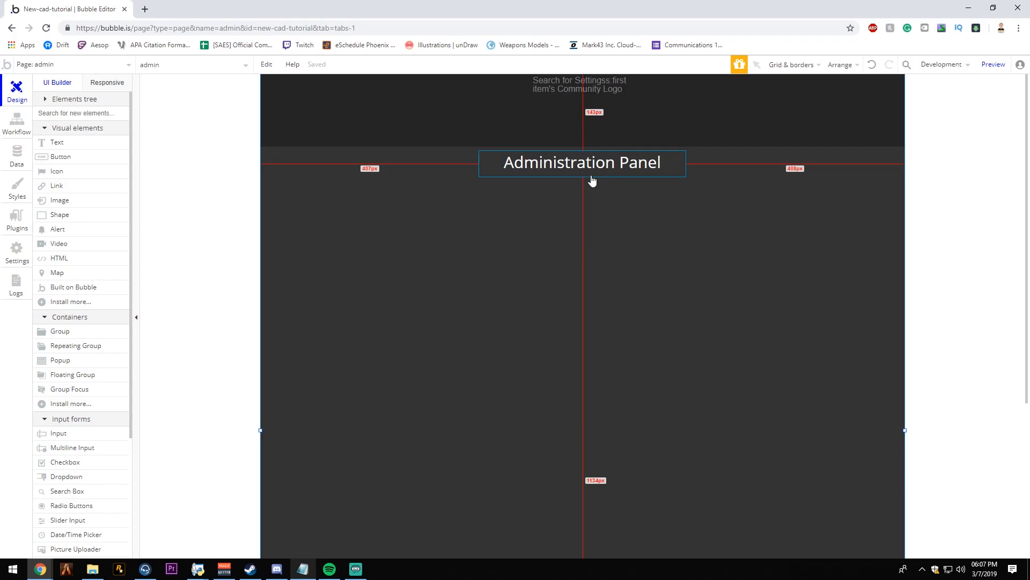
{"action": "right_click", "coordinate": [303, 569]}
{"action": "left_click", "coordinate": [279, 513]}
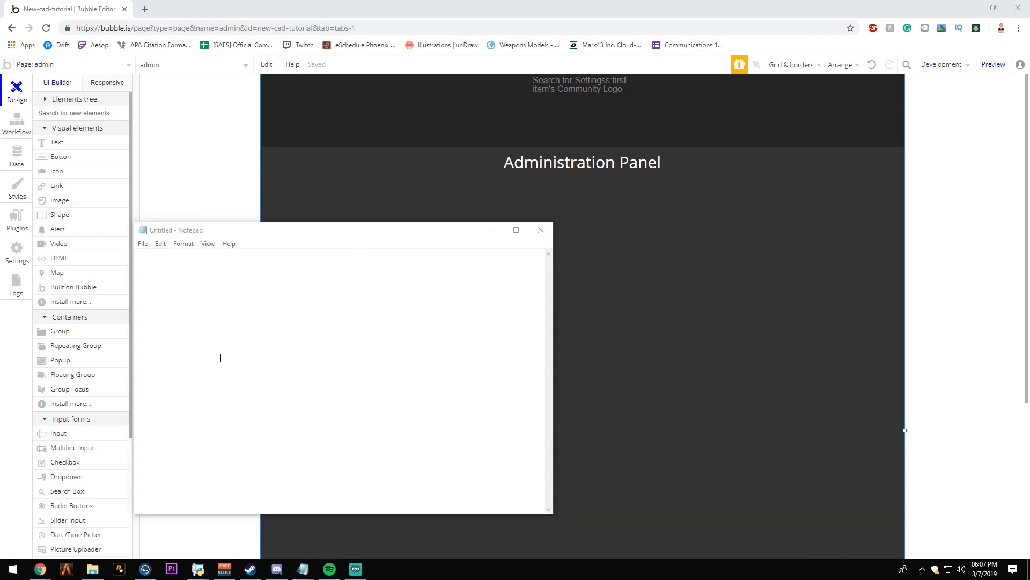
{"action": "left_click", "coordinate": [278, 356]}
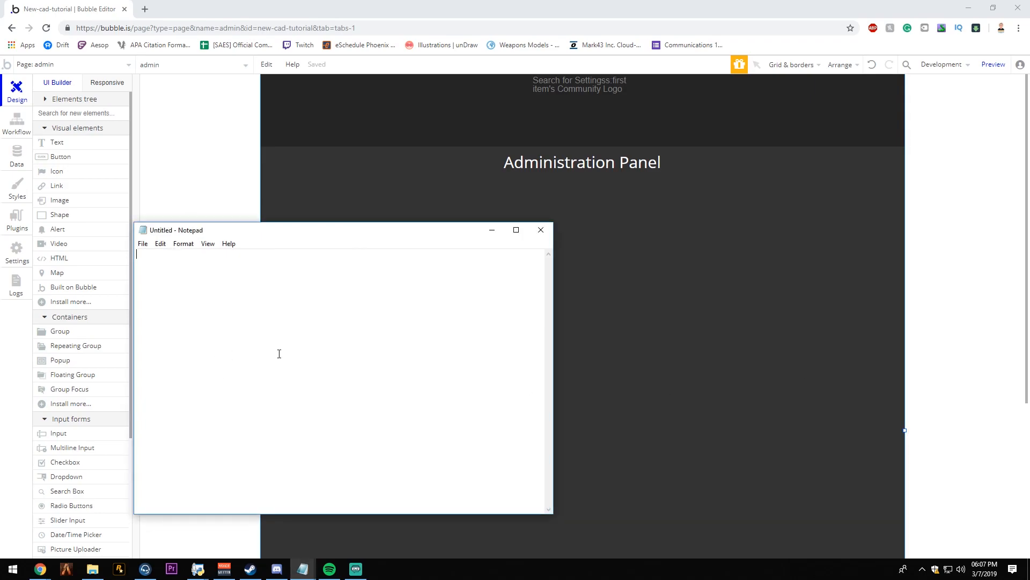
- List "Edit / Create Departments", "Edit Users / Approve Users" and "Edit Community Logo" on separate lines, and move the notes off the editor
{"action": "type", "text": "Edity "}
{"action": "type", "text": "Create Departments"}
{"action": "key", "text": "Return"}
{"action": "type", "text": "Edit Users"}
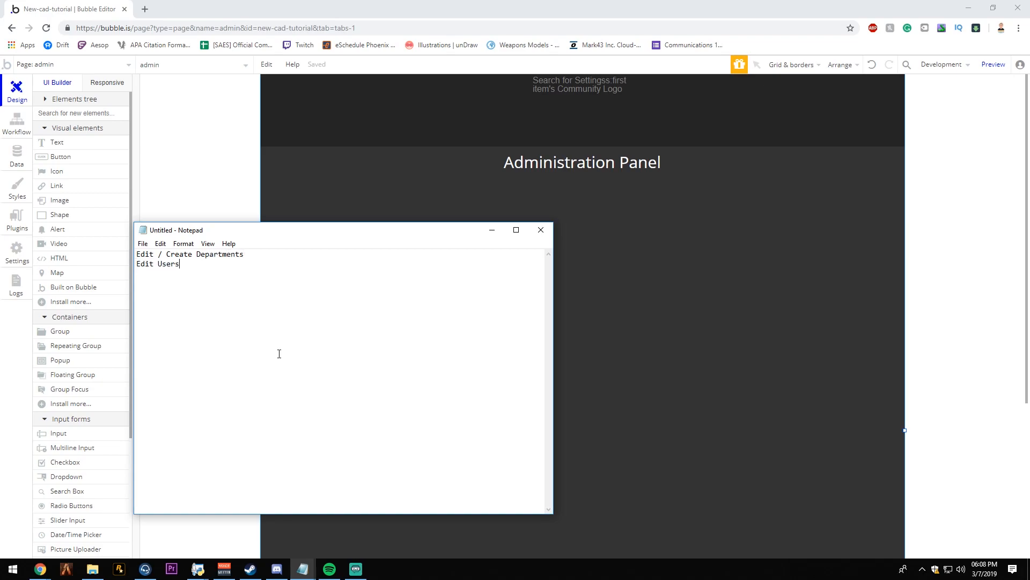
{"action": "type", "text": " / Approve Users"}
{"action": "key", "text": "Return"}
{"action": "type", "text": "Edit Community Logo"}
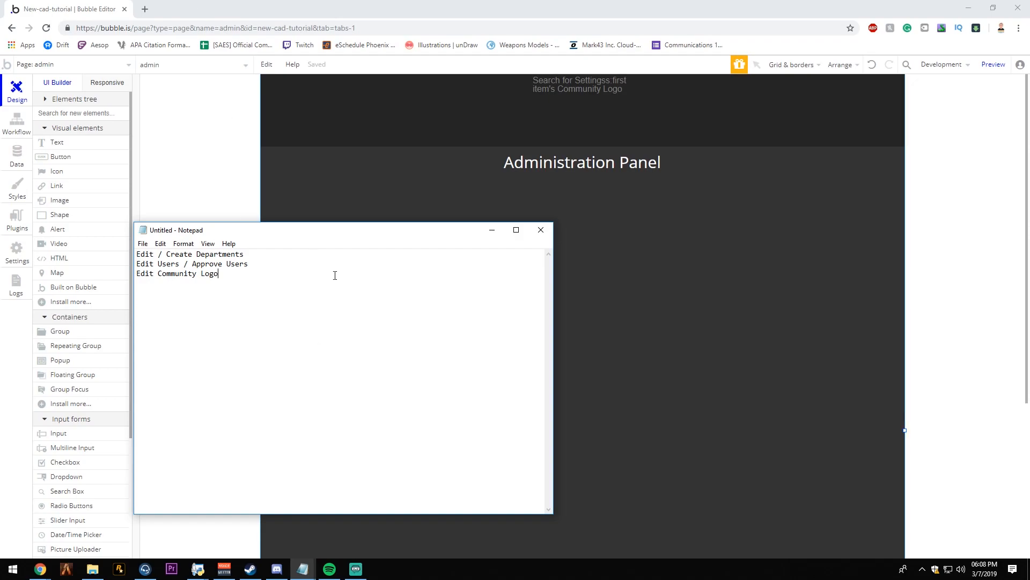
{"action": "left_click_drag", "start_coordinate": [338, 232], "coordinate": [1029, 180]}
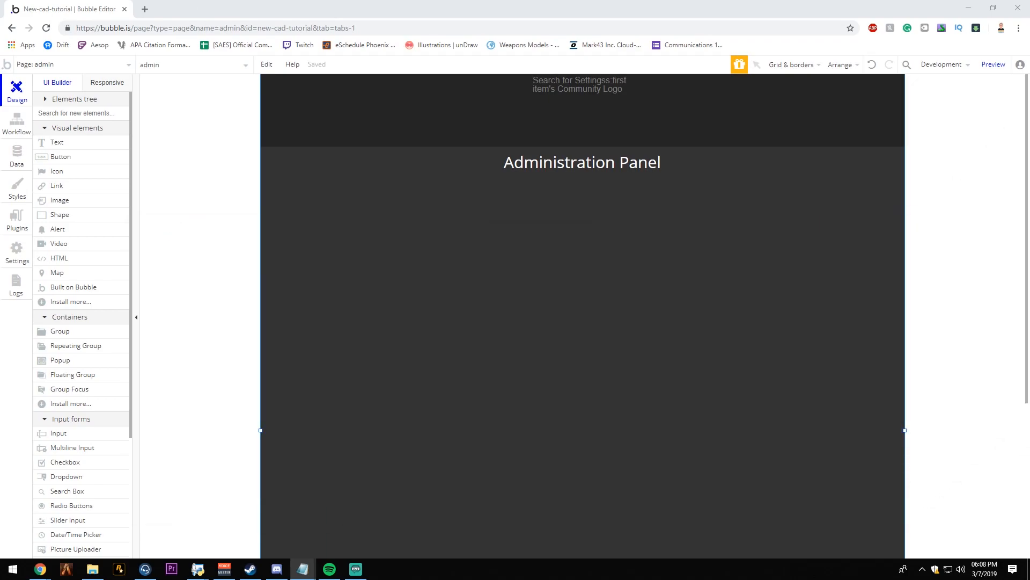
- Back in the Bubble editor, draw a group in the left half of the page below the heading and name it departmentManager
{"action": "left_click", "coordinate": [775, 322]}
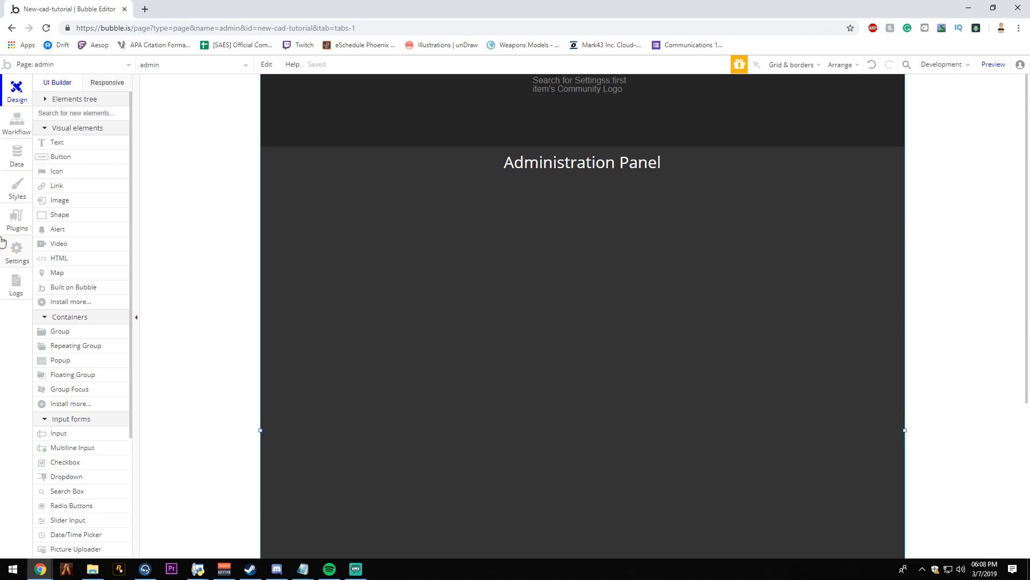
{"action": "left_click", "coordinate": [55, 332]}
{"action": "left_click_drag", "start_coordinate": [270, 199], "coordinate": [549, 299]}
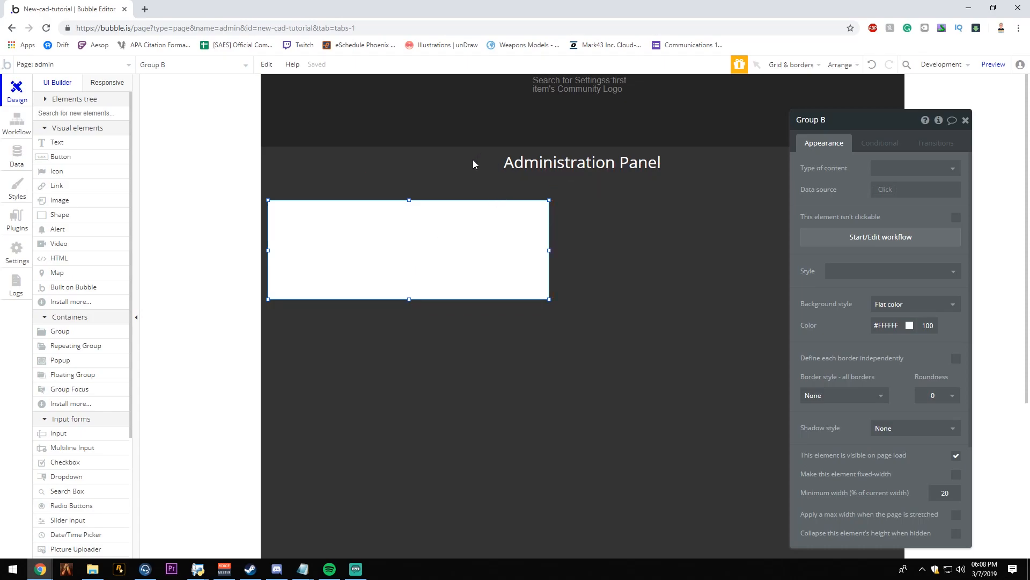
{"action": "left_click", "coordinate": [809, 120]}
{"action": "triple_click", "coordinate": [809, 120]}
{"action": "type", "text": "departmentManagwerr"}
{"action": "key", "text": "BackSpace"}
{"action": "key", "text": "BackSpace"}
{"action": "key", "text": "BackSpace"}
{"action": "type", "text": "er"}
{"action": "key", "text": "Return"}
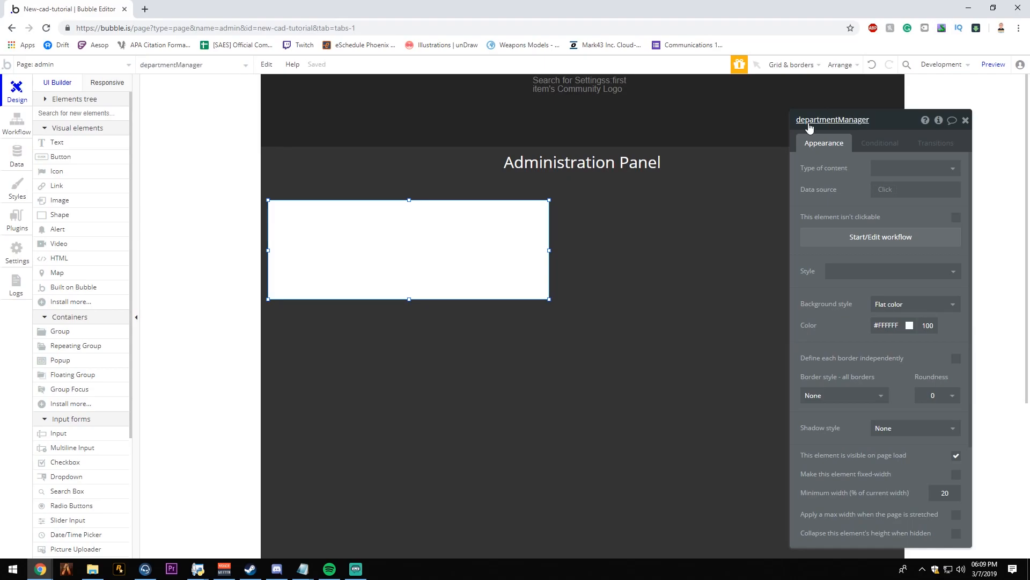
- Enlarge departmentManager to about 576 by 184 px just below the heading and place a copy beside it in the right half
{"action": "left_click_drag", "start_coordinate": [549, 250], "coordinate": [530, 221]}
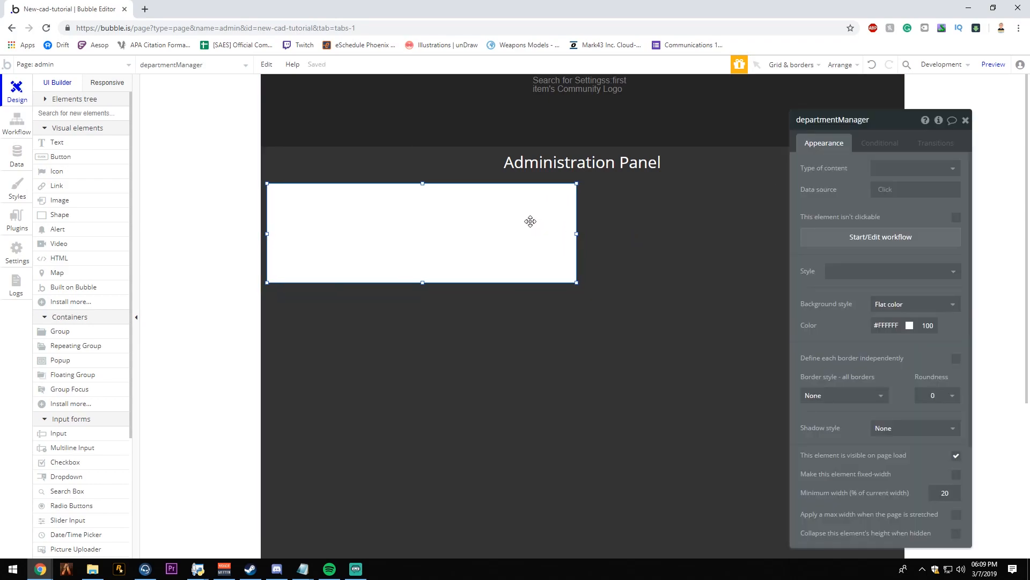
{"action": "key", "text": "ctrl+c"}
{"action": "key", "text": "ctrl+v"}
{"action": "left_click", "coordinate": [788, 229]}
{"action": "left_click_drag", "start_coordinate": [788, 229], "coordinate": [797, 229]}
{"action": "left_click", "coordinate": [788, 316]}
{"action": "left_click", "coordinate": [523, 252]}
{"action": "left_click", "coordinate": [591, 245]}
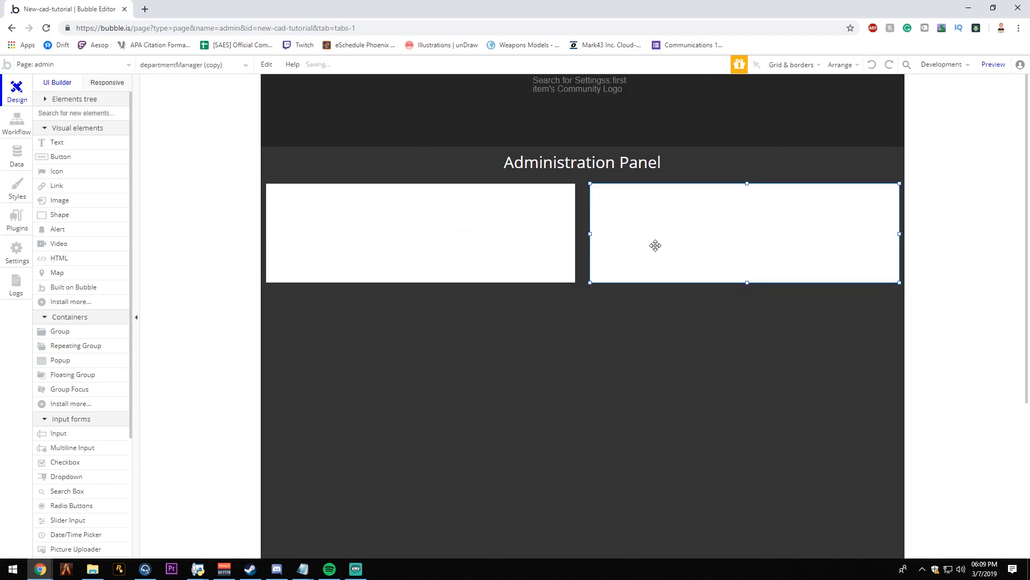
- Set the width of both the departmentManager group and its copy to 586 px
{"action": "double_click", "coordinate": [655, 247]}
{"action": "left_click", "coordinate": [821, 455]}
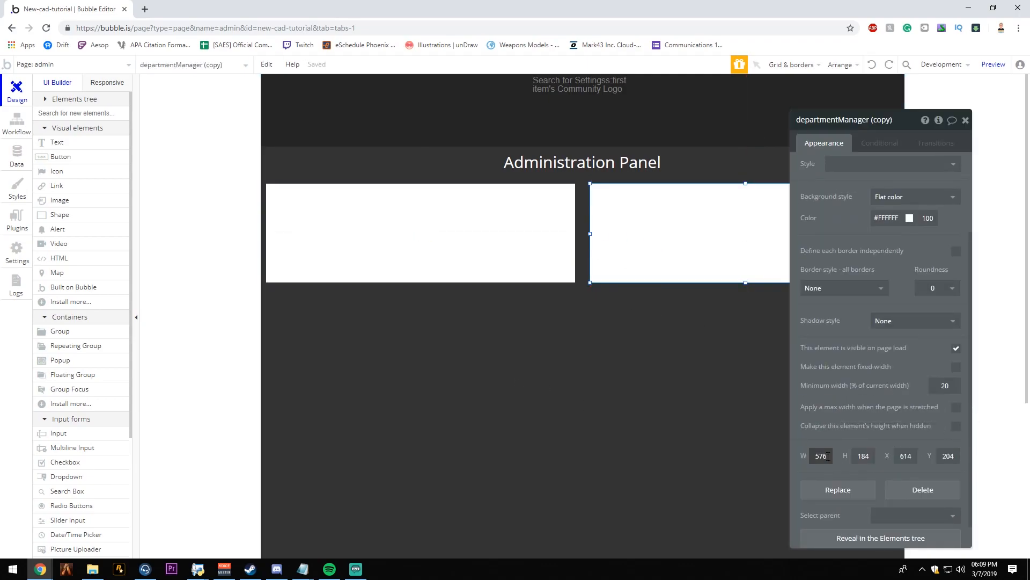
{"action": "type", "text": "8"}
{"action": "left_click", "coordinate": [518, 271]}
{"action": "left_click_drag", "start_coordinate": [819, 455], "coordinate": [823, 455]}
{"action": "type", "text": "8"}
{"action": "left_click", "coordinate": [714, 344]}
- Nudge the copied group left to leave a gap of about 8 px beside departmentManager
{"action": "left_click", "coordinate": [537, 257]}
{"action": "left_click", "coordinate": [730, 256]}
{"action": "key", "text": "Left"}
{"action": "key", "text": "Left"}
{"action": "key", "text": "Left"}
{"action": "key", "text": "Left"}
{"action": "key", "text": "Left"}
{"action": "key", "text": "Left"}
{"action": "key", "text": "Left"}
{"action": "key", "text": "Left"}
{"action": "key", "text": "Left"}
{"action": "key", "text": "Left"}
{"action": "left_click", "coordinate": [523, 311]}
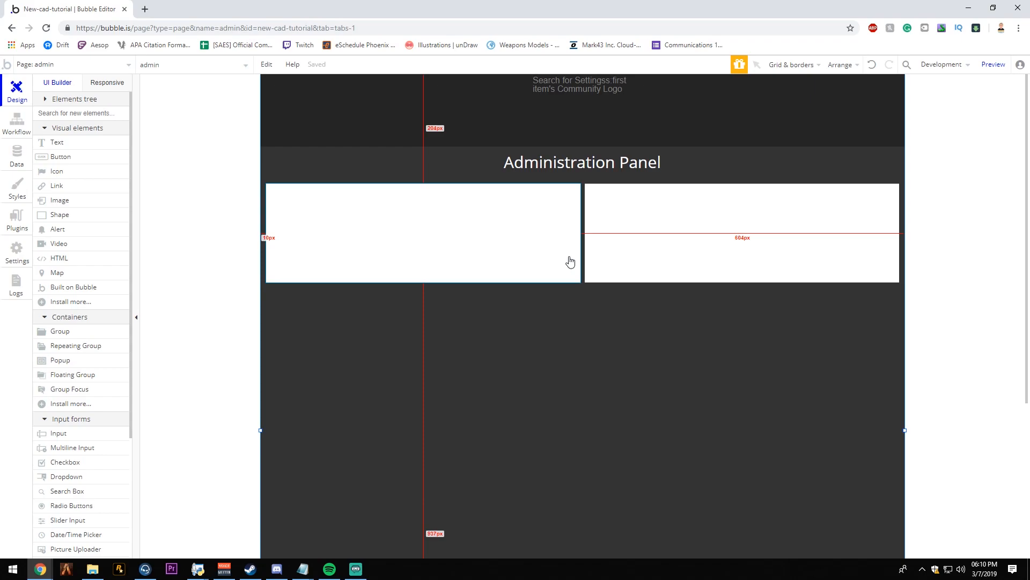
- Extend the departmentManager group's lower edge far down the page to form a tall column
{"action": "left_click_drag", "start_coordinate": [570, 261], "coordinate": [568, 256]}
{"action": "left_click", "coordinate": [601, 346]}
{"action": "left_click", "coordinate": [473, 279]}
{"action": "mouse_move", "coordinate": [424, 283]}
{"action": "left_mouse_down"}
{"action": "mouse_move", "coordinate": [437, 297]}
{"action": "mouse_move", "coordinate": [423, 283]}
{"action": "left_mouse_up"}
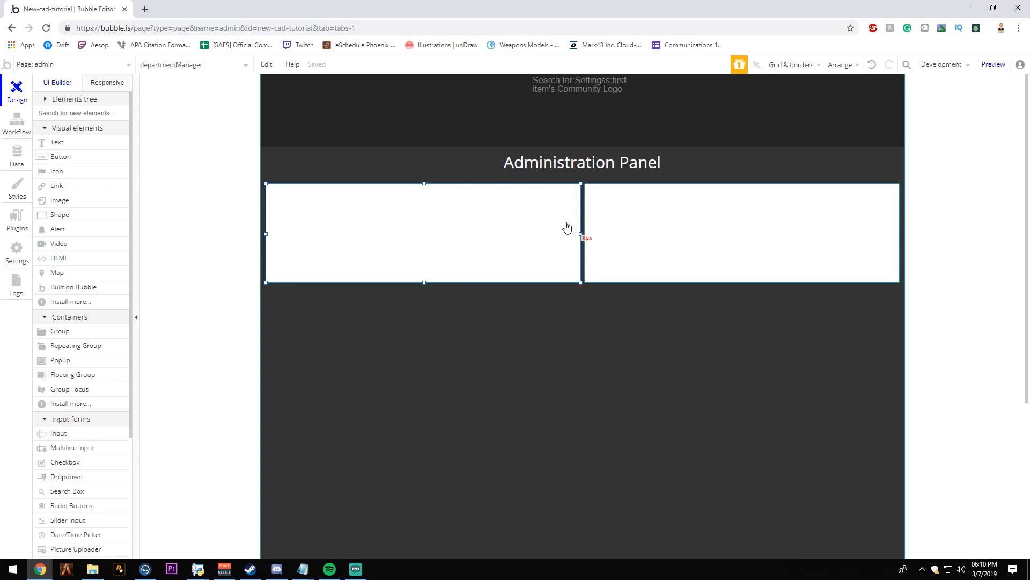
{"action": "left_click_drag", "start_coordinate": [424, 283], "coordinate": [450, 497]}
- Duplicate the right-hand group and place the copy directly beneath it, aligned to its sides
{"action": "left_click", "coordinate": [704, 273]}
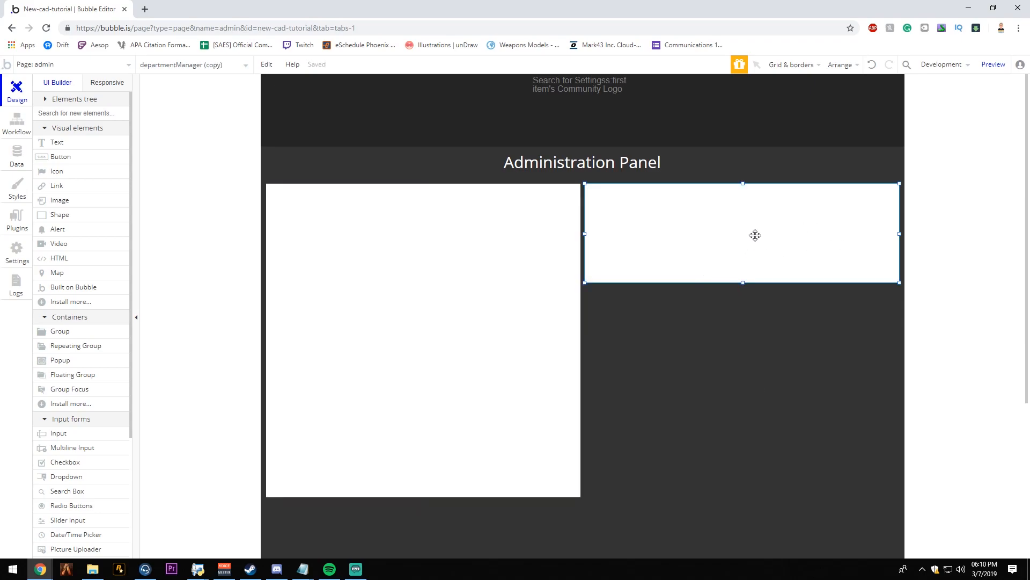
{"action": "key", "text": "ctrl+c"}
{"action": "key", "text": "ctrl+v"}
{"action": "left_click_drag", "start_coordinate": [757, 244], "coordinate": [755, 321]}
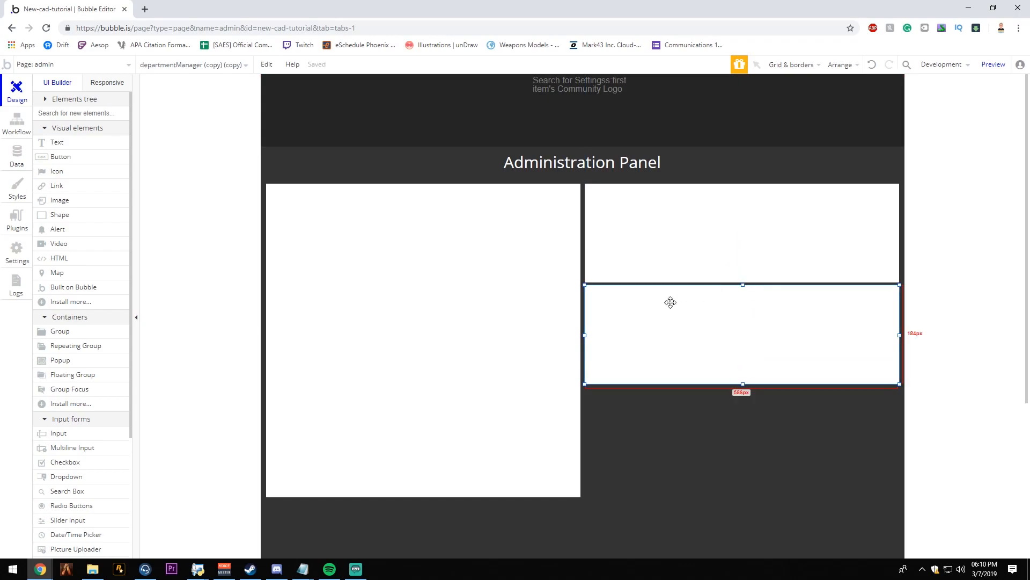
- Stretch the new lower group down to departmentManager's lower edge and lower its upper edge slightly to widen the gap above
{"action": "left_click_drag", "start_coordinate": [743, 384], "coordinate": [721, 498]}
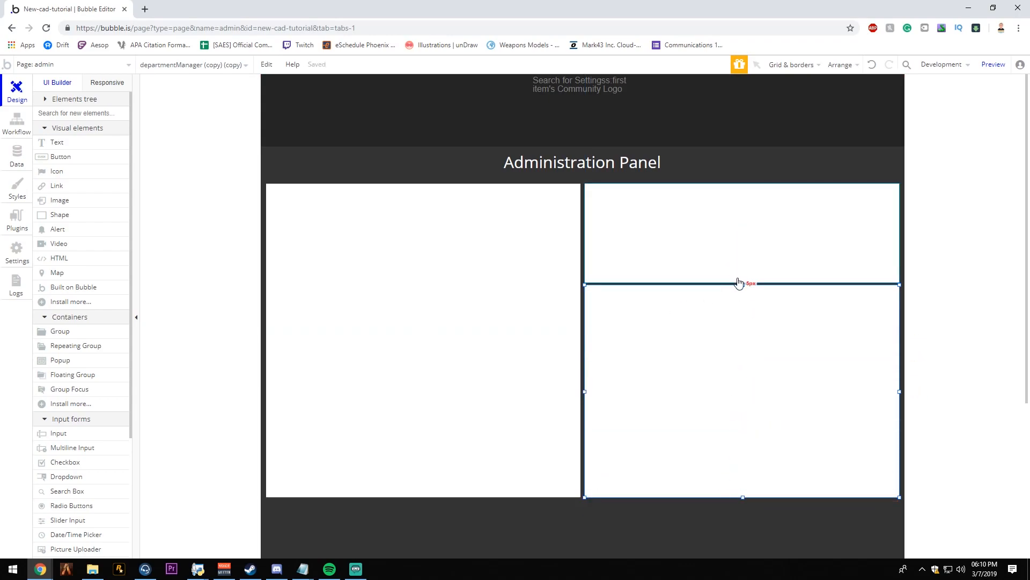
{"action": "left_click_drag", "start_coordinate": [742, 284], "coordinate": [742, 287]}
{"action": "left_click", "coordinate": [941, 268]}
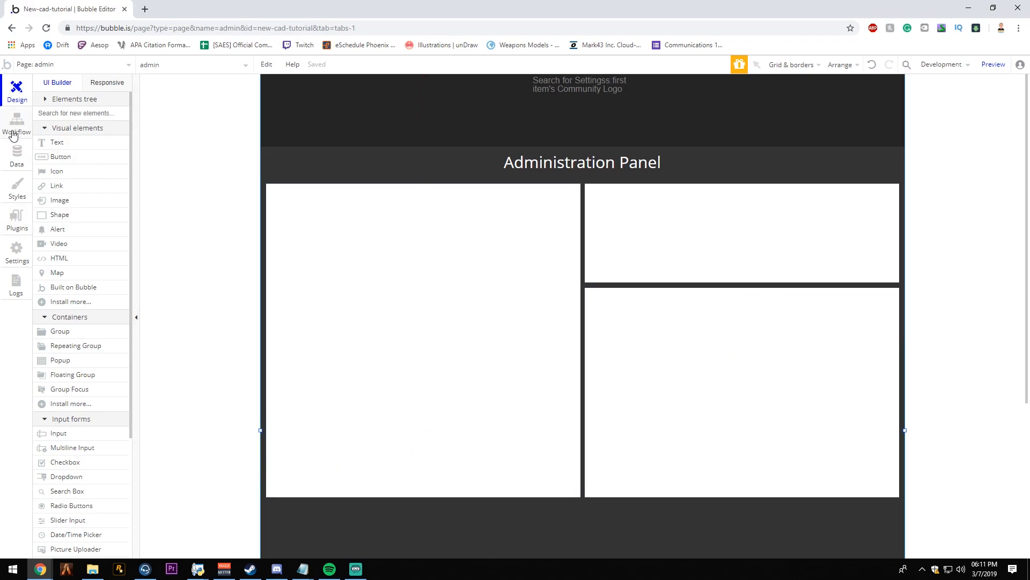
- Create a new custom data type called Department in the app's database
{"action": "left_click", "coordinate": [17, 157]}
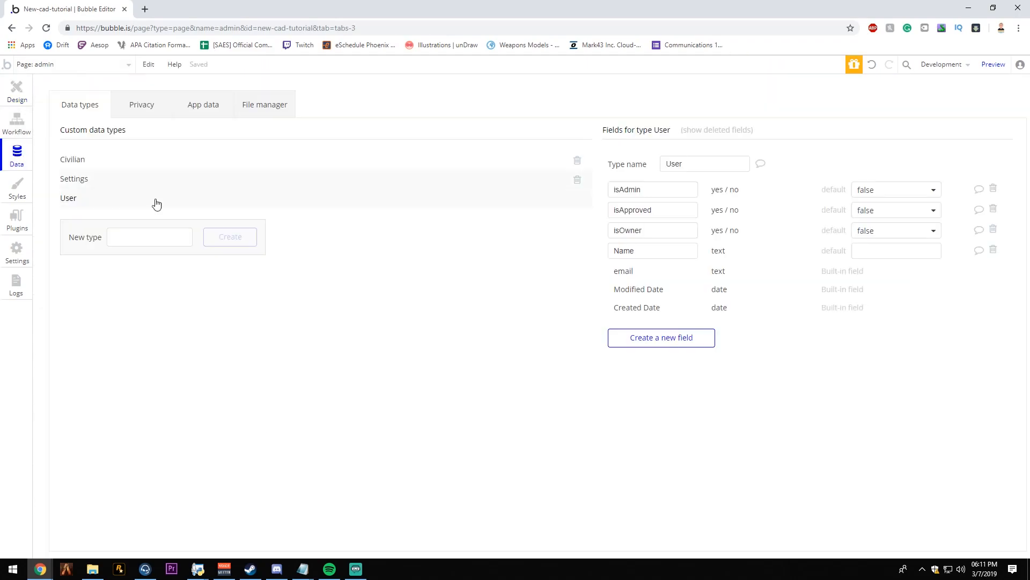
{"action": "left_click", "coordinate": [98, 237]}
{"action": "type", "text": "Department"}
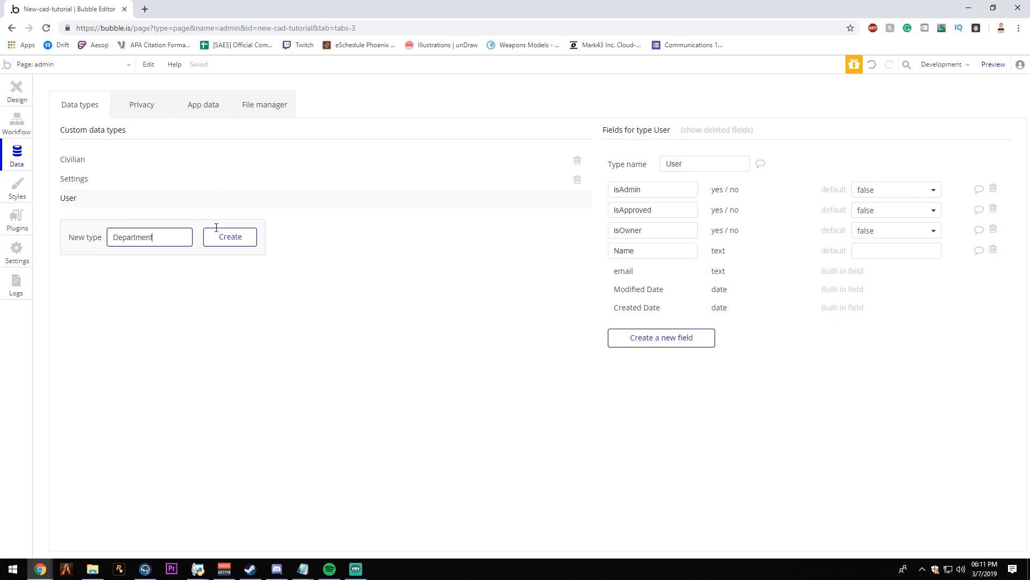
{"action": "left_click", "coordinate": [219, 235]}
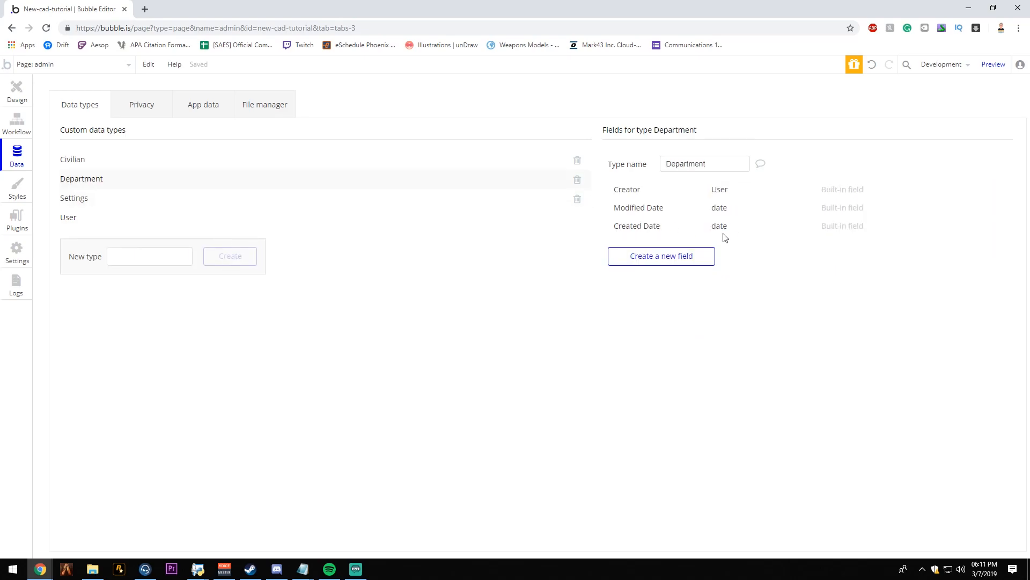
- Add a Logo field of type image to the Department data type
{"action": "left_click", "coordinate": [697, 259]}
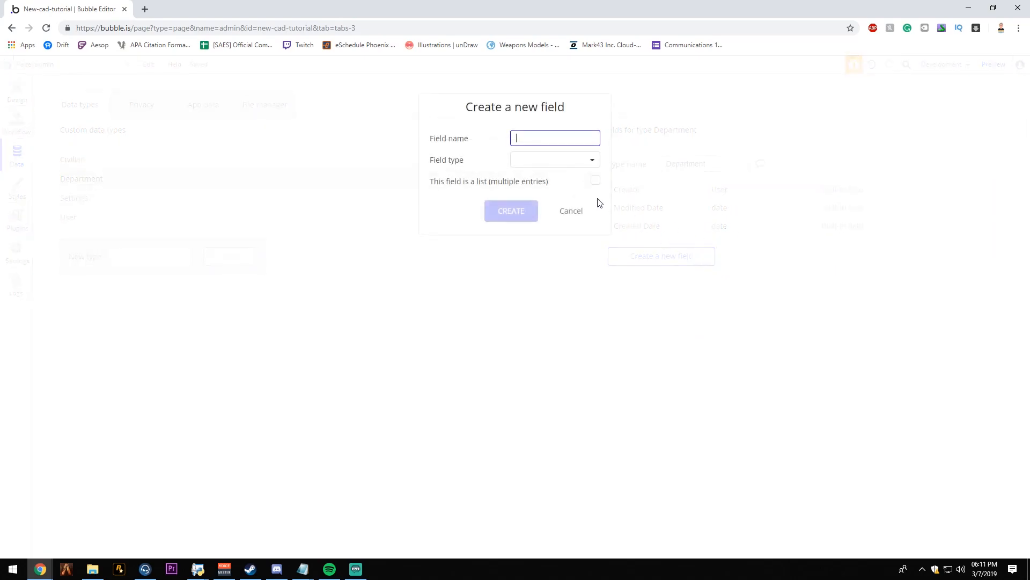
{"action": "type", "text": "Logho"}
{"action": "key", "text": "BackSpace"}
{"action": "type", "text": "ogo"}
{"action": "left_click", "coordinate": [546, 163]}
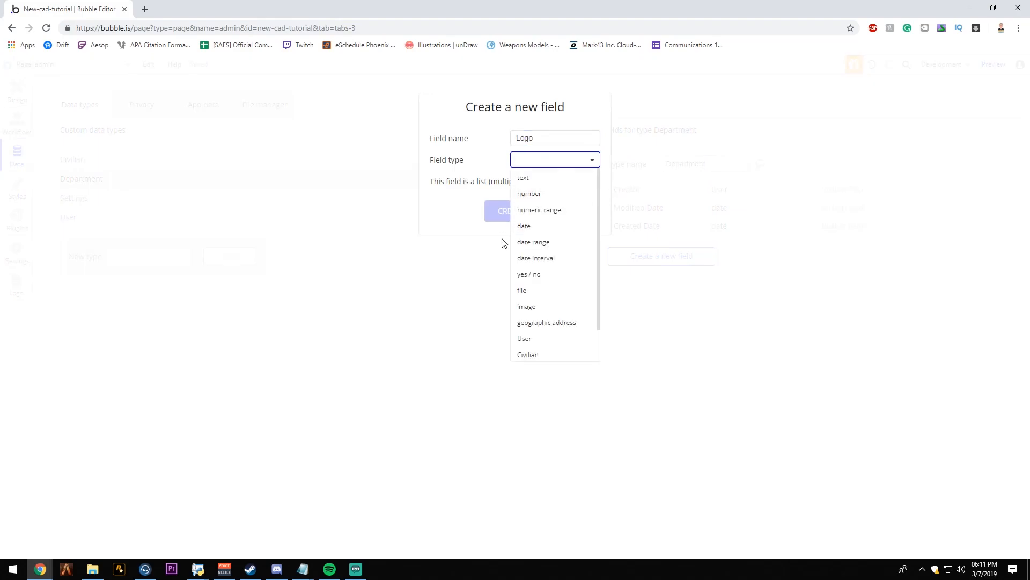
{"action": "left_click", "coordinate": [527, 307]}
{"action": "left_click", "coordinate": [516, 204]}
- Add a Type field of type text to the Department data type
{"action": "left_click", "coordinate": [670, 277]}
{"action": "type", "text": "Type"}
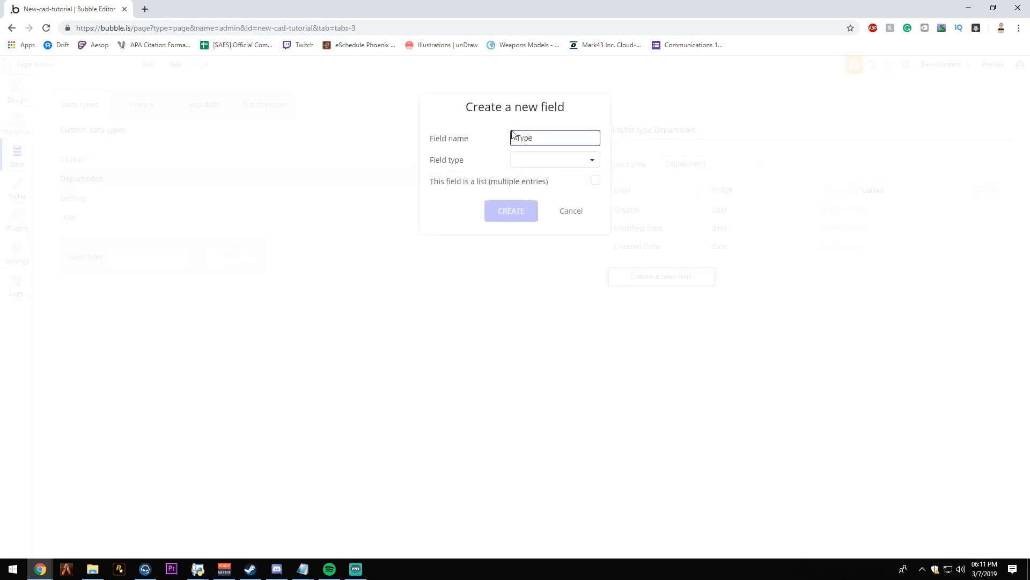
{"action": "left_click", "coordinate": [532, 170]}
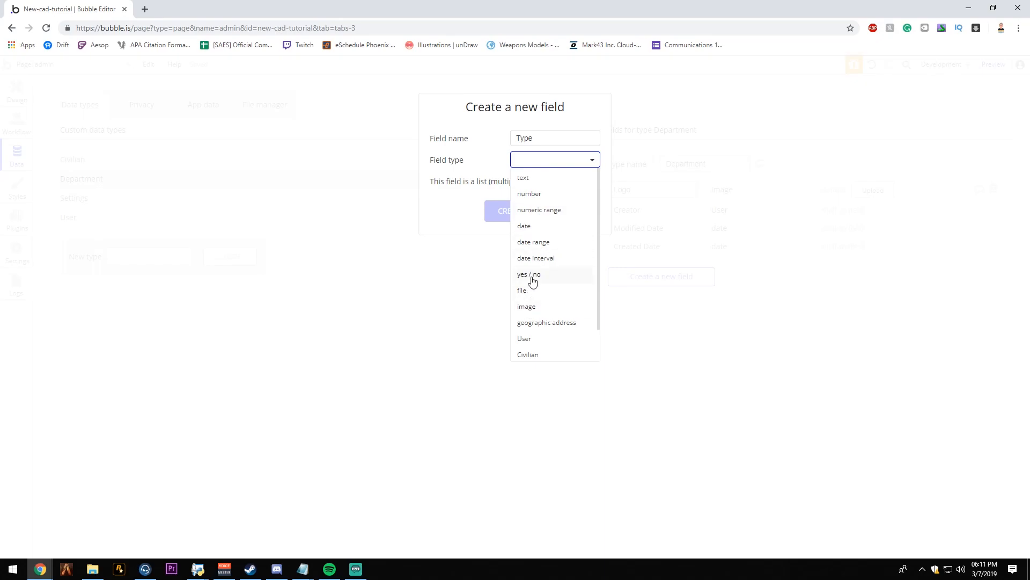
{"action": "left_click", "coordinate": [532, 280]}
{"action": "left_click", "coordinate": [546, 161]}
{"action": "left_click", "coordinate": [541, 178]}
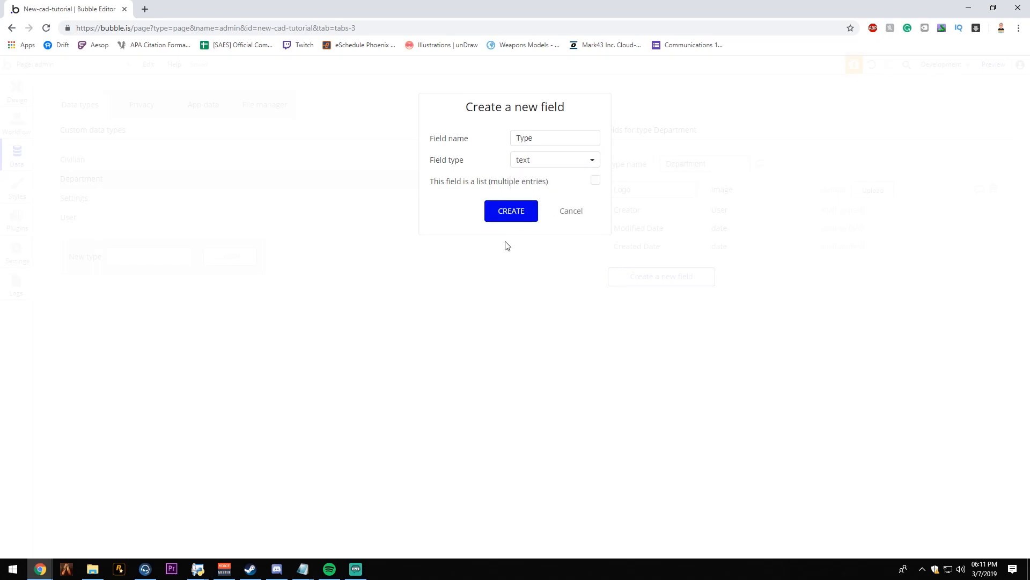
{"action": "left_click", "coordinate": [515, 217]}
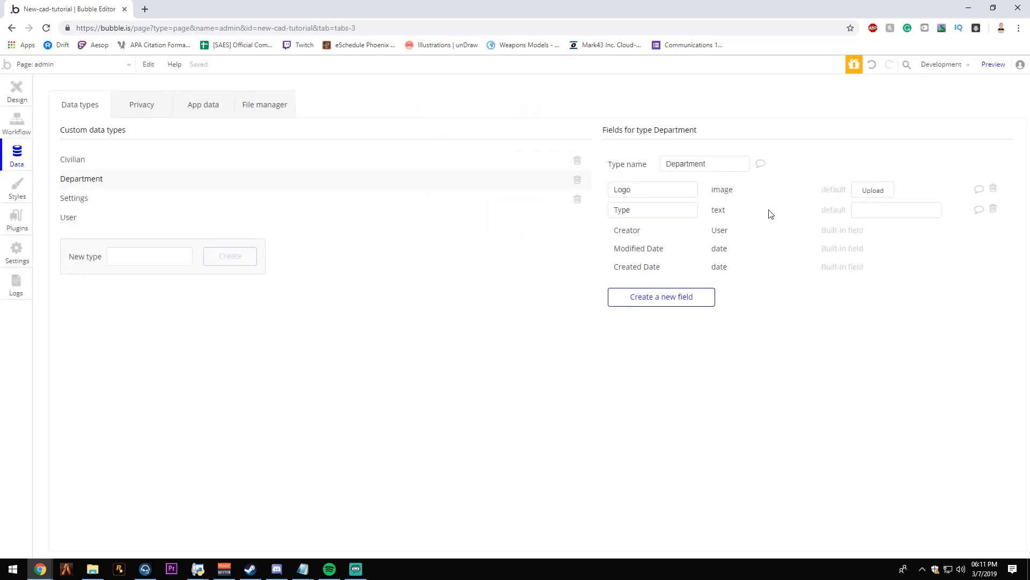
- Add a Long Name field of type text to the Department data type
{"action": "left_click", "coordinate": [656, 299]}
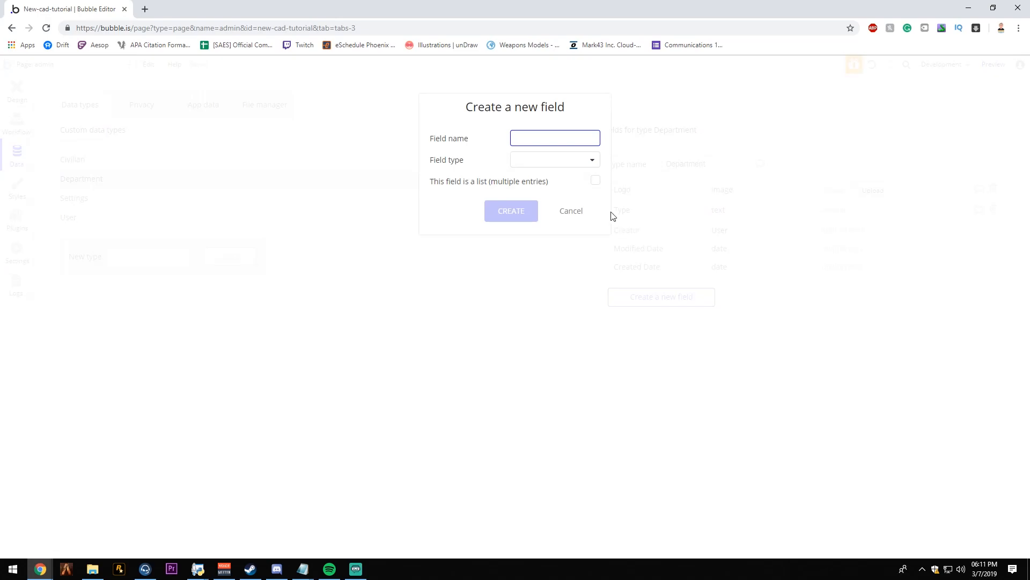
{"action": "type", "text": "Long Name"}
{"action": "left_click", "coordinate": [568, 163]}
{"action": "left_click", "coordinate": [557, 175]}
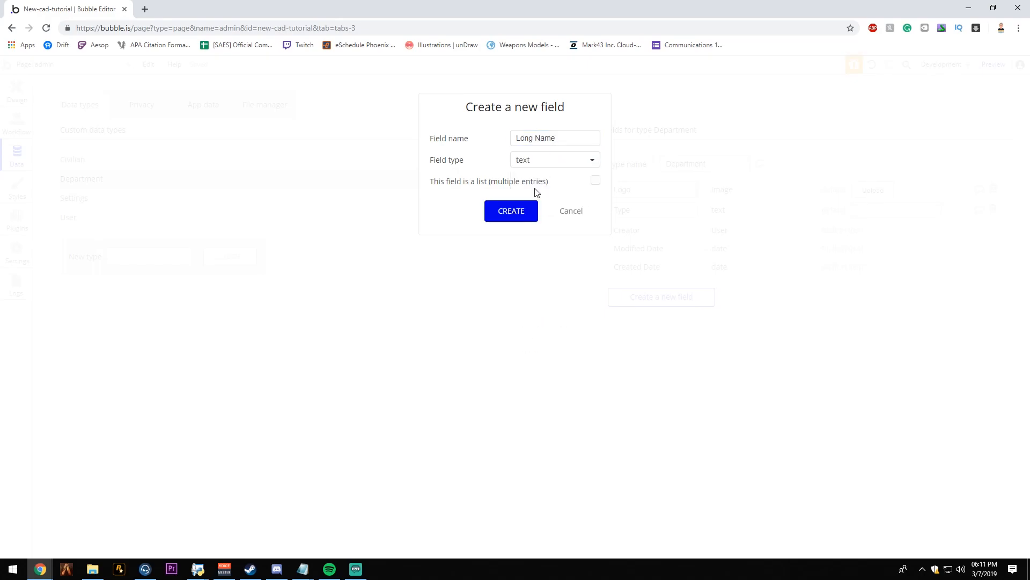
{"action": "left_click", "coordinate": [519, 212]}
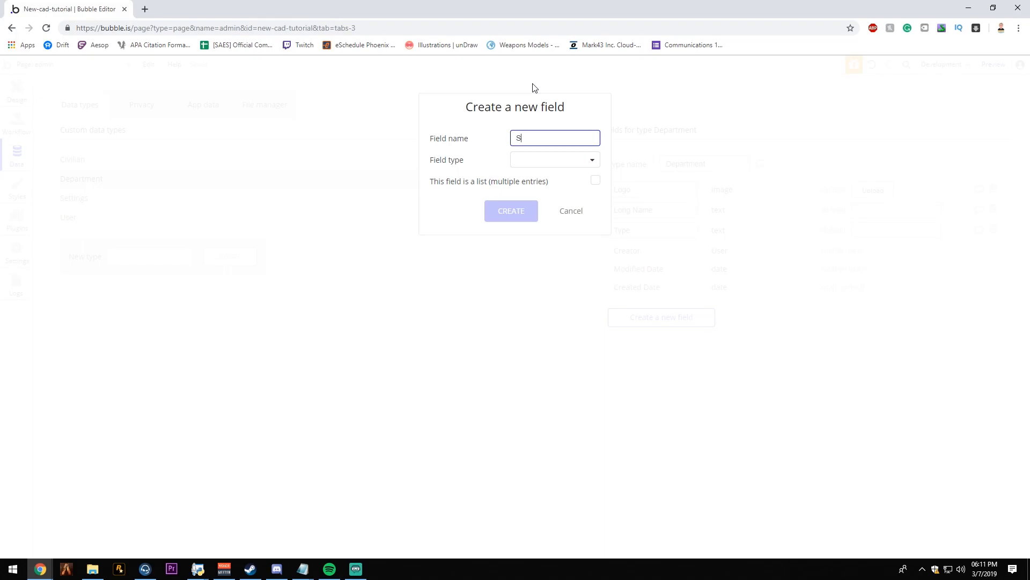
- Add a Short Name field of type text to the Department data type
{"action": "left_click", "coordinate": [542, 158]}
{"action": "left_click", "coordinate": [541, 177]}
{"action": "left_click", "coordinate": [512, 212]}
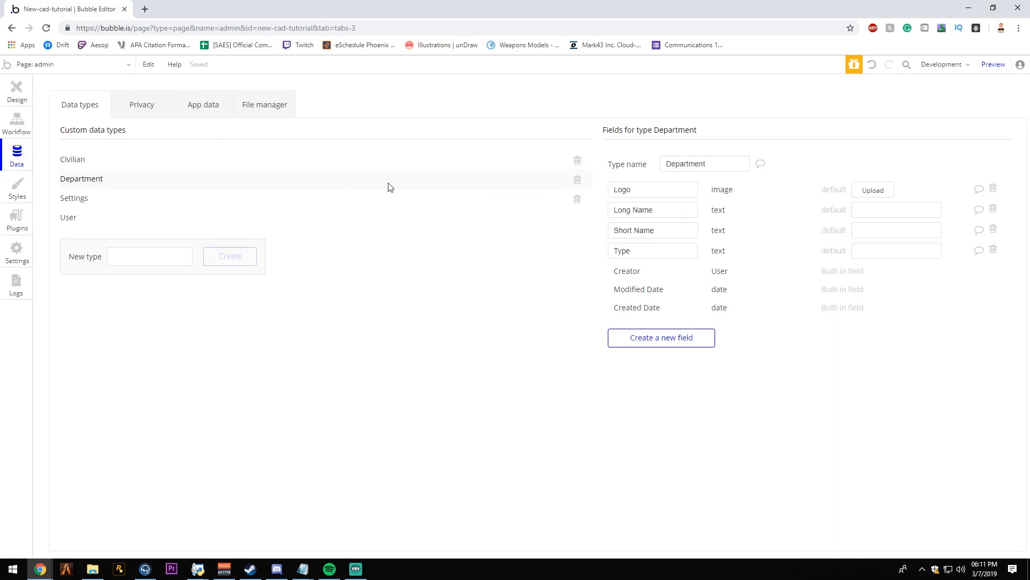
{"action": "left_click", "coordinate": [321, 219]}
{"action": "left_click", "coordinate": [158, 182]}
- Add an Approved Departments field to the User data type as a list of Department entries
{"action": "left_click", "coordinate": [89, 225]}
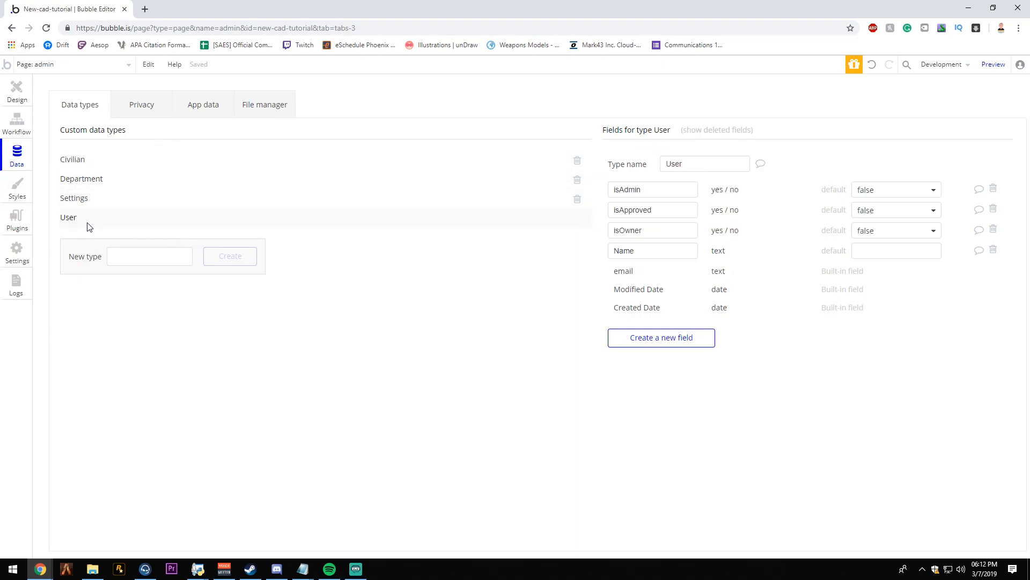
{"action": "left_click", "coordinate": [700, 339]}
{"action": "type", "text": "approve"}
{"action": "key", "text": "ctrl+BackSpace"}
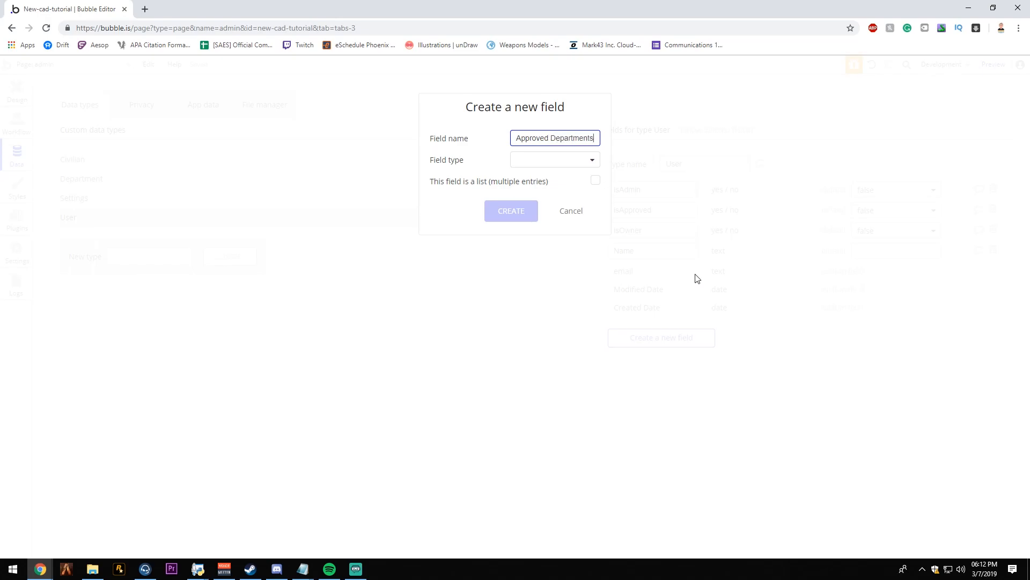
{"action": "left_click", "coordinate": [547, 160]}
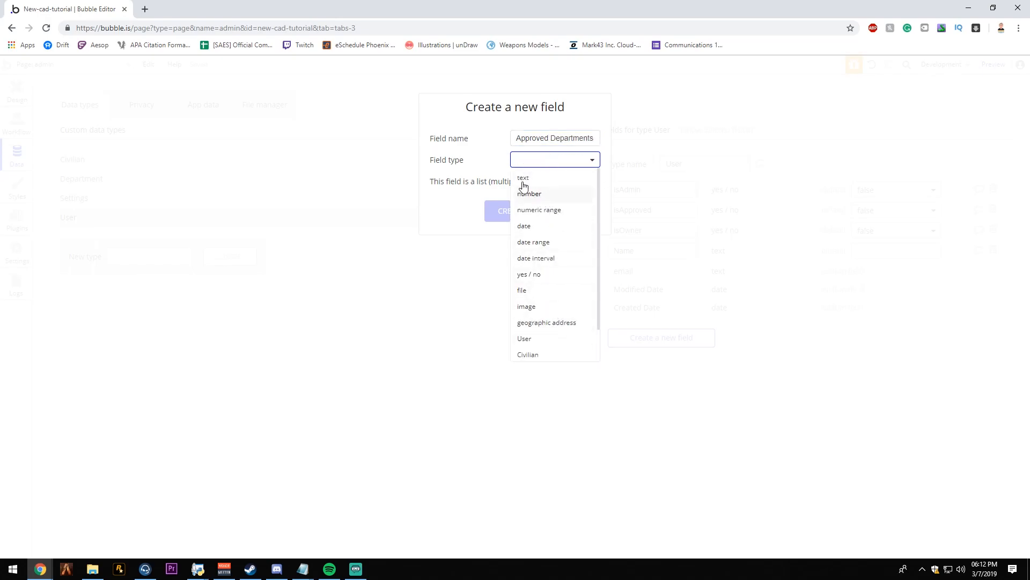
{"action": "scroll", "coordinate": [570, 285], "scroll_direction": "down", "scroll_amount": 2}
{"action": "left_click", "coordinate": [545, 335]}
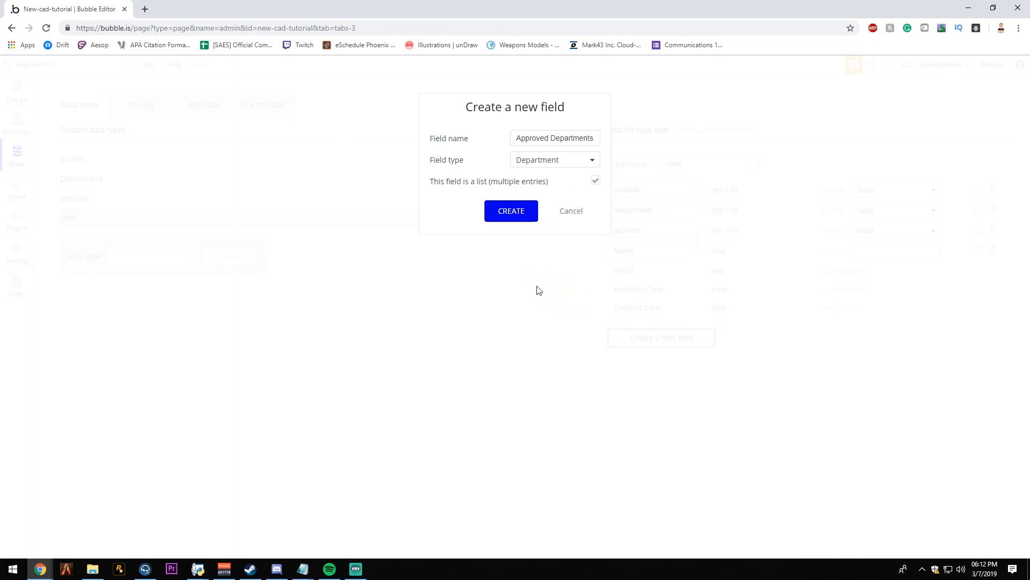
{"action": "left_click", "coordinate": [513, 213]}
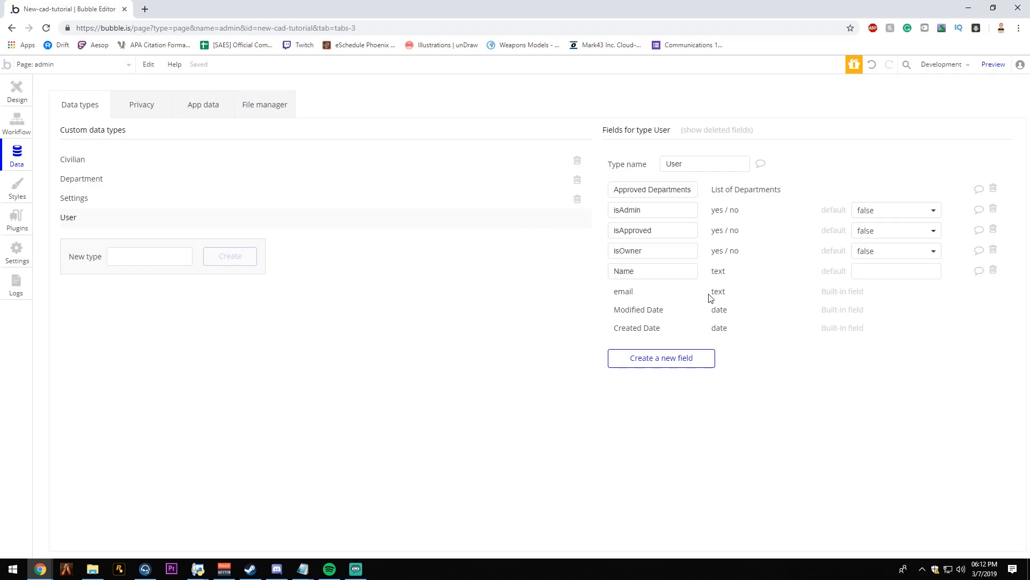
- Add a single-entry Current Department field of type Department to the User data type
{"action": "left_click", "coordinate": [683, 357]}
{"action": "type", "text": "Current Department"}
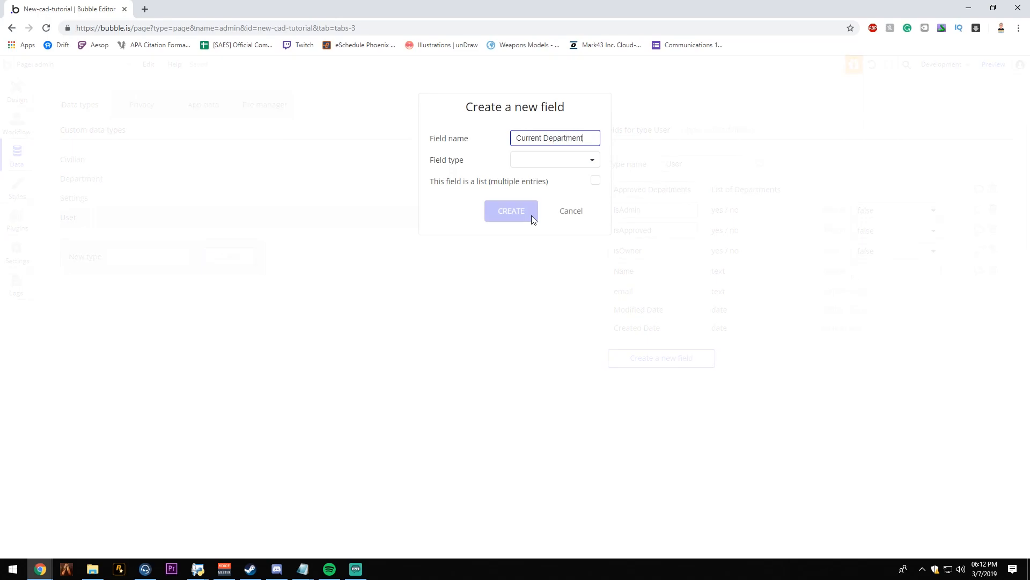
{"action": "left_click", "coordinate": [575, 159]}
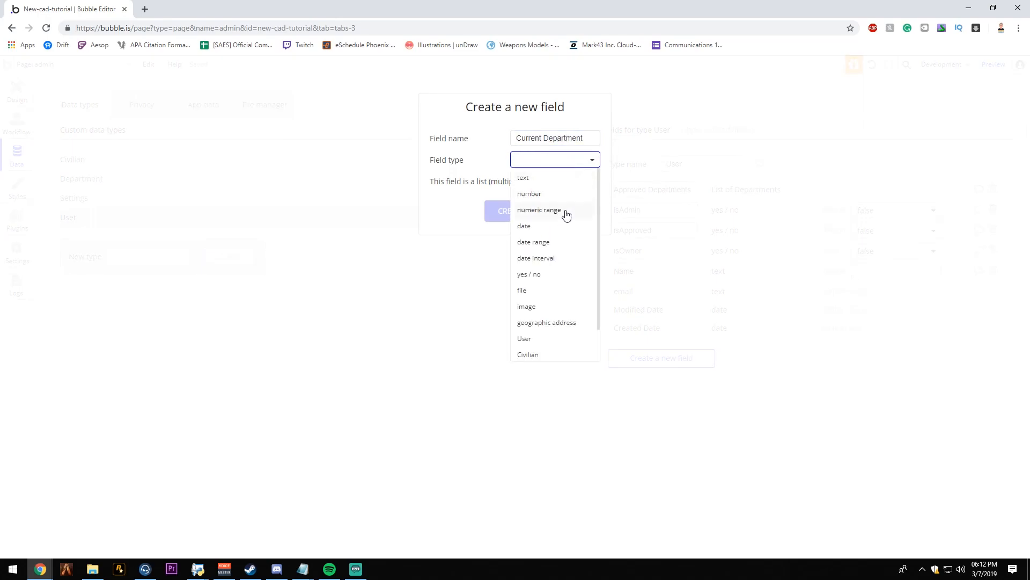
{"action": "scroll", "coordinate": [558, 203], "scroll_direction": "down", "scroll_amount": 1}
{"action": "scroll", "coordinate": [532, 349], "scroll_direction": "down", "scroll_amount": 1}
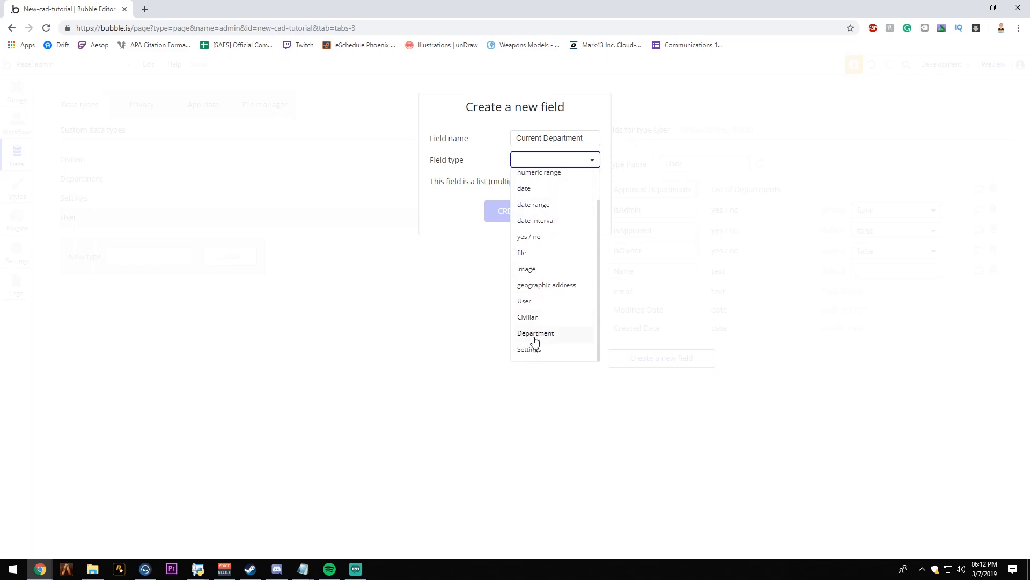
{"action": "left_click", "coordinate": [535, 334]}
{"action": "left_click", "coordinate": [490, 211]}
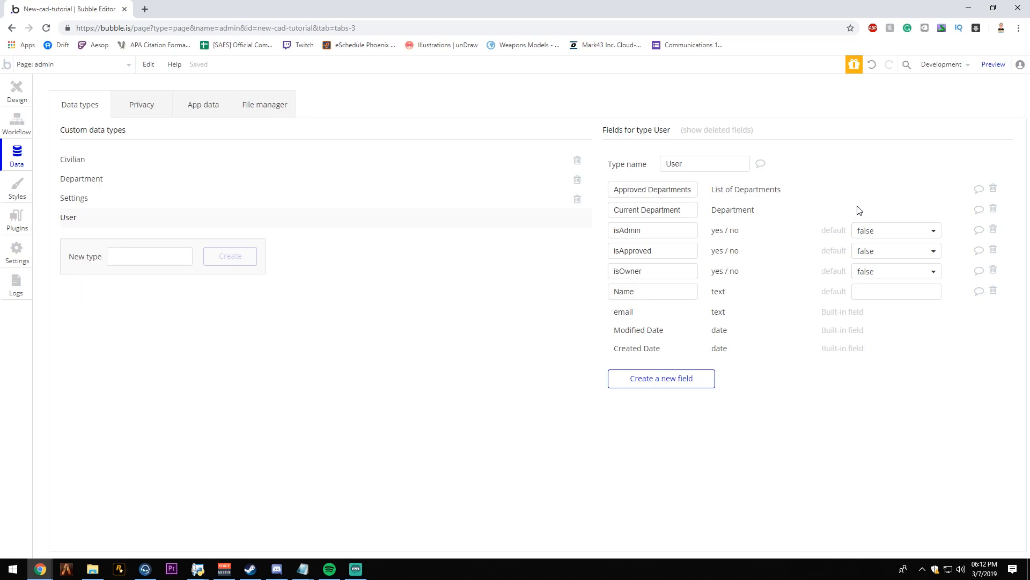
- Give the departmentManager group on the admin page a flat #171717 background colour
{"action": "left_click", "coordinate": [17, 92]}
{"action": "double_click", "coordinate": [417, 220]}
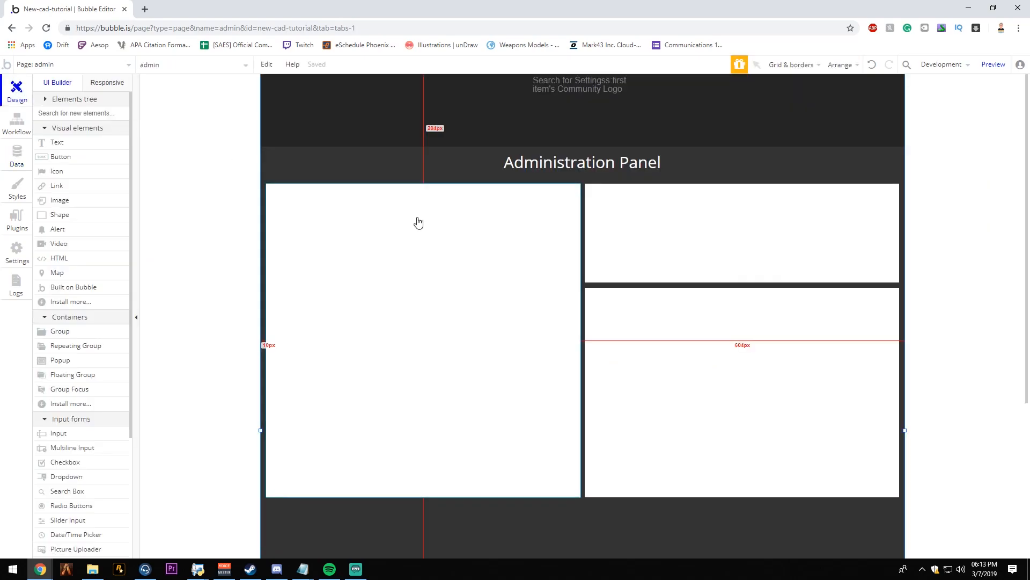
{"action": "left_click", "coordinate": [887, 199]}
{"action": "left_click", "coordinate": [892, 228]}
{"action": "left_click", "coordinate": [896, 218]}
{"action": "left_click_drag", "start_coordinate": [875, 284], "coordinate": [867, 300]}
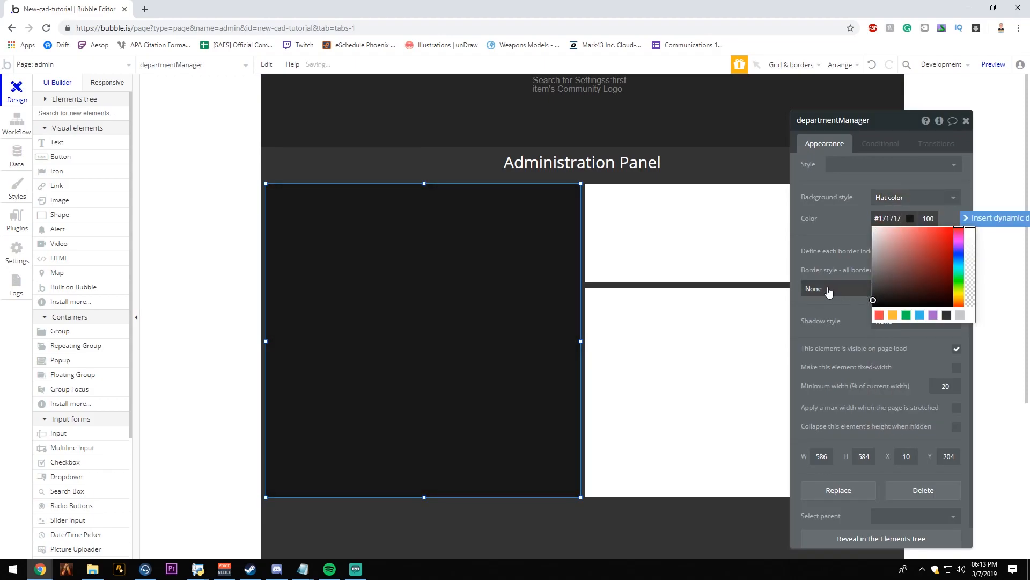
{"action": "left_click", "coordinate": [812, 241]}
{"action": "left_click", "coordinate": [965, 121]}
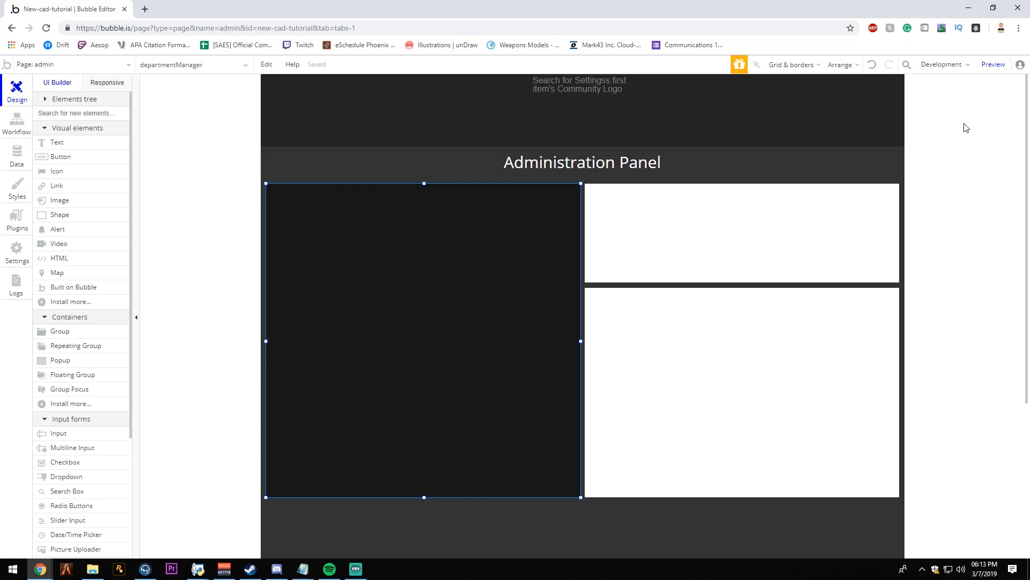
{"action": "left_click_drag", "start_coordinate": [422, 495], "coordinate": [485, 498]}
{"action": "left_click", "coordinate": [666, 533]}
- Add a horizontally centred text element about 264 × 60 px near departmentManager's upper edge, reading "Department Management"
{"action": "left_click", "coordinate": [79, 155]}
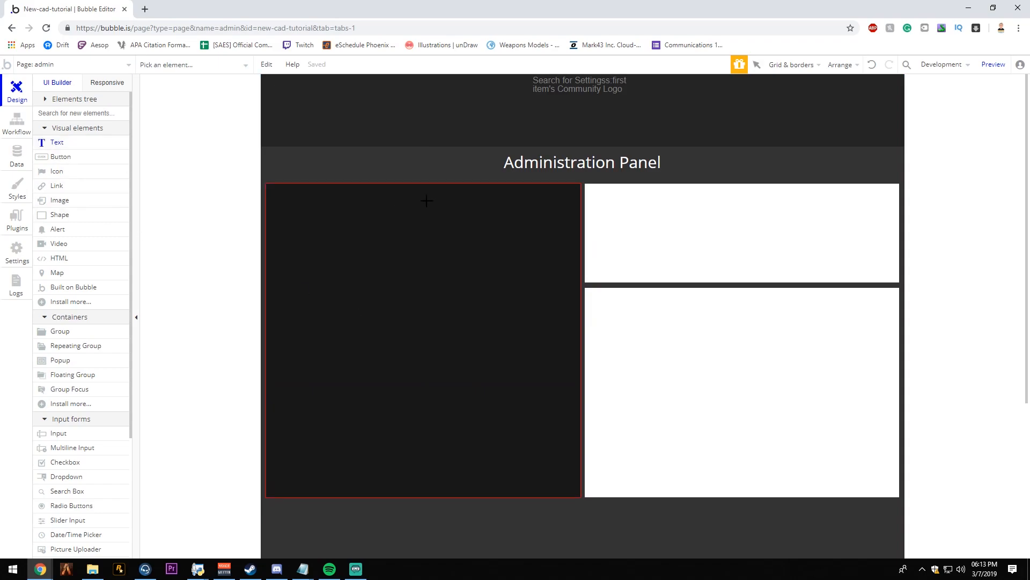
{"action": "left_click_drag", "start_coordinate": [378, 188], "coordinate": [519, 220]}
{"action": "right_click", "coordinate": [462, 201]}
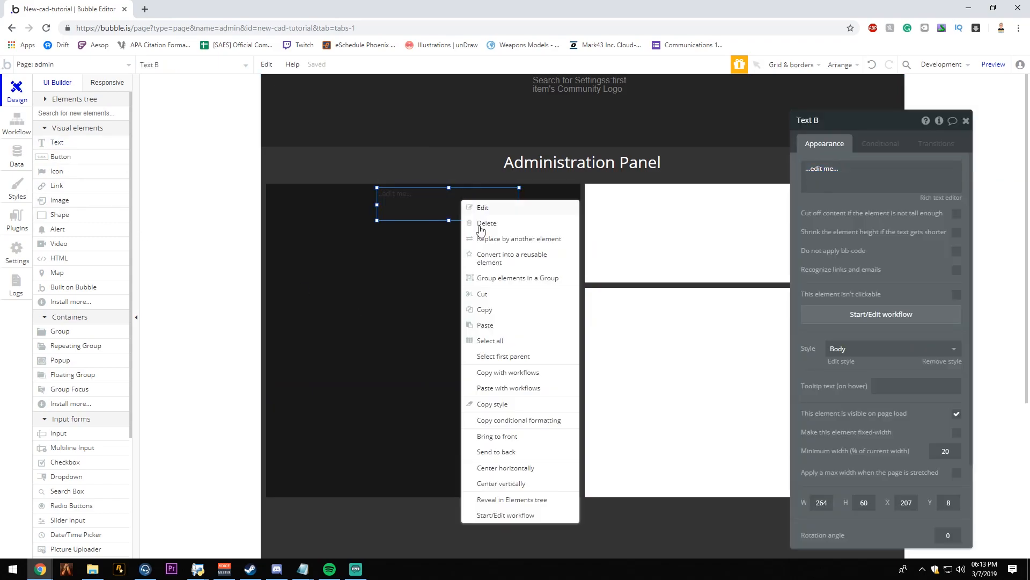
{"action": "left_click", "coordinate": [505, 467]}
{"action": "left_click", "coordinate": [910, 187]}
{"action": "type", "text": "Department Management"}
- Remove the Department Management heading's preset style and format it as centre-aligned white (#FFFFFF) Open Sans text
{"action": "left_click", "coordinate": [871, 349]}
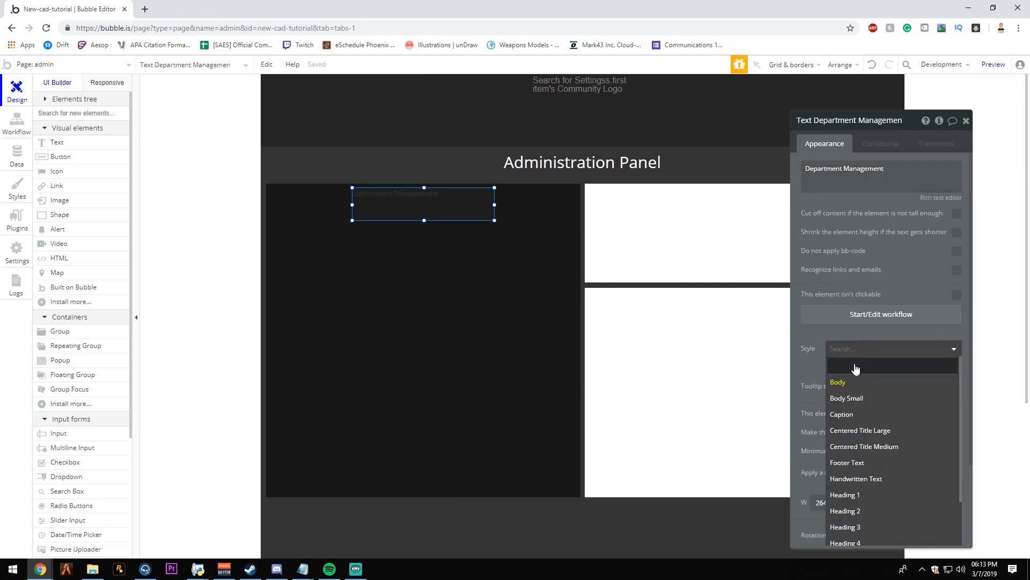
{"action": "left_click", "coordinate": [856, 367]}
{"action": "left_click", "coordinate": [933, 402]}
{"action": "left_click", "coordinate": [924, 418]}
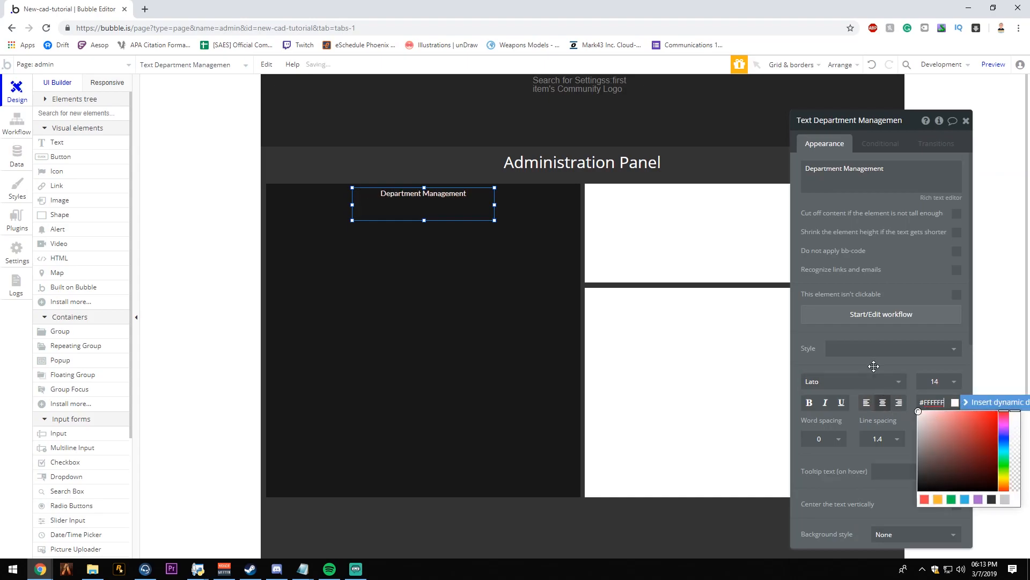
{"action": "left_click", "coordinate": [898, 381]}
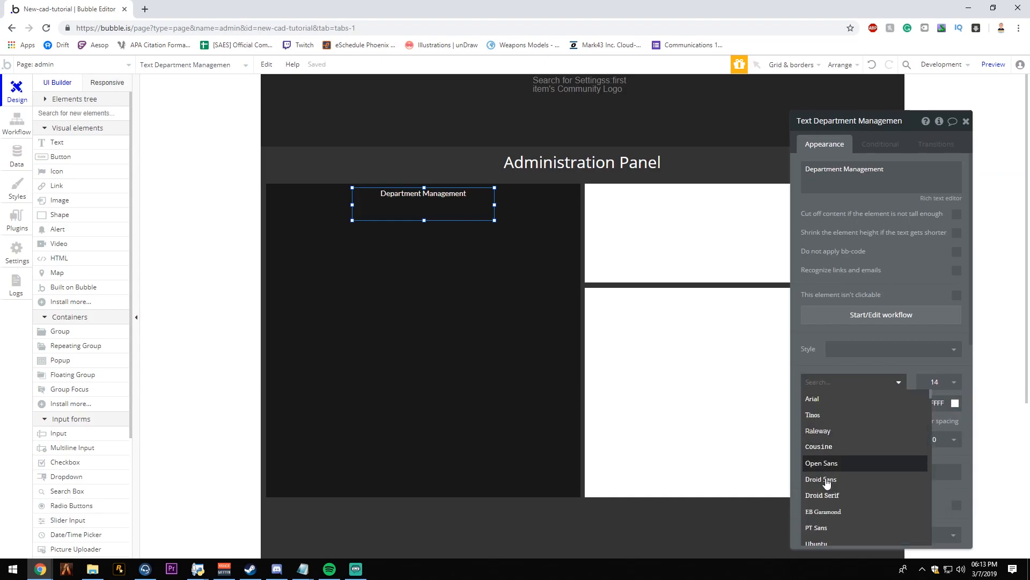
{"action": "left_click", "coordinate": [833, 462]}
- Set the Department Management heading's font size to 24
{"action": "left_click", "coordinate": [939, 382]}
{"action": "left_click", "coordinate": [936, 515]}
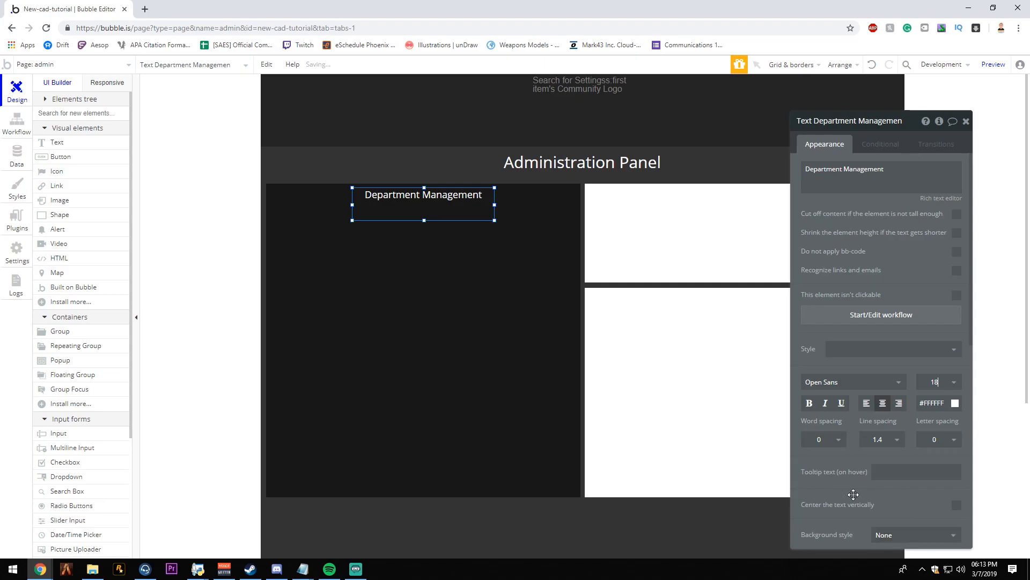
{"action": "left_click", "coordinate": [484, 268]}
{"action": "left_click", "coordinate": [442, 214]}
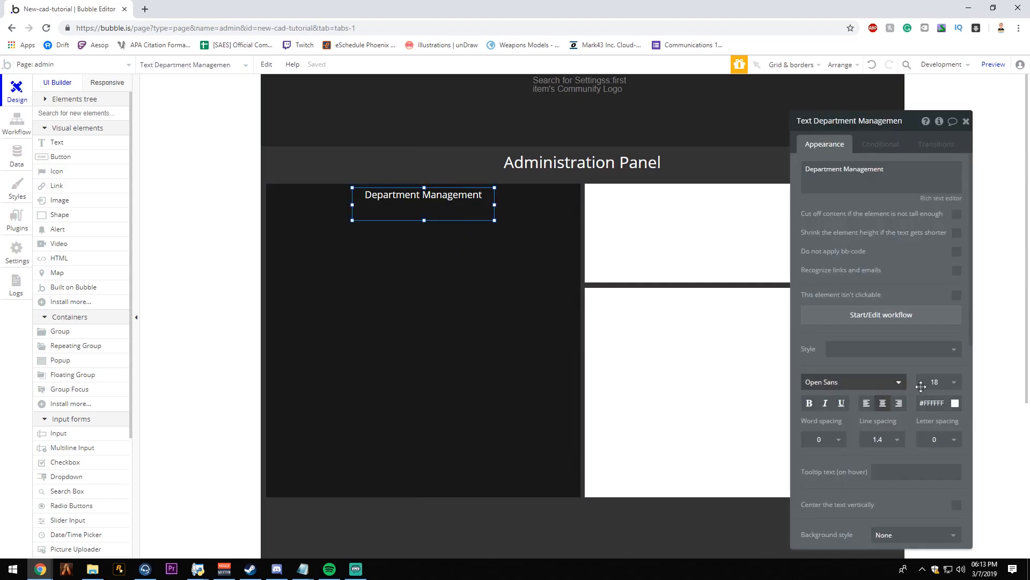
{"action": "left_click", "coordinate": [946, 390]}
{"action": "left_click", "coordinate": [933, 512]}
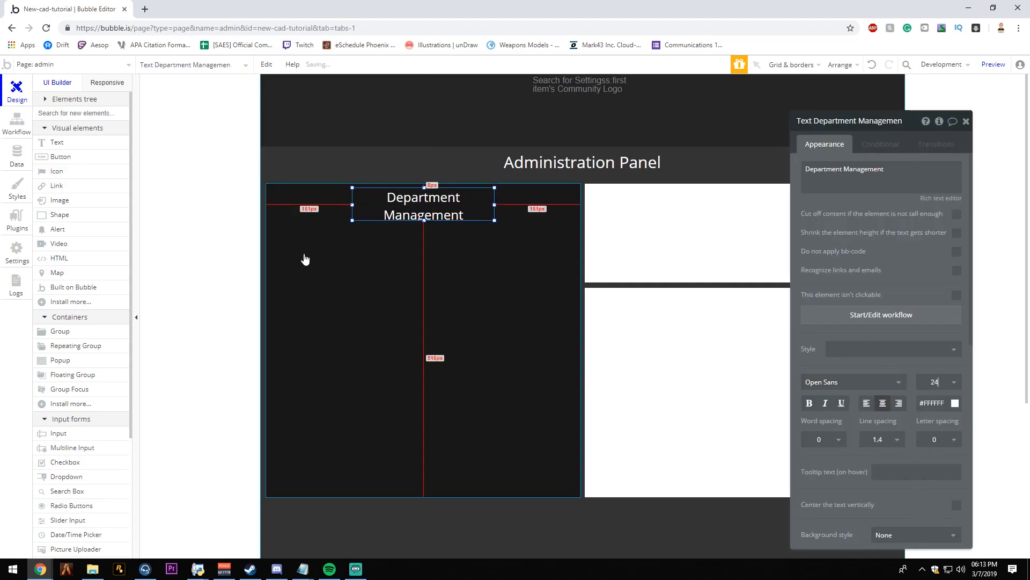
- Extend the heading's box leftward until its text fits on one line, and reduce the box's height
{"action": "left_click_drag", "start_coordinate": [348, 208], "coordinate": [325, 204]}
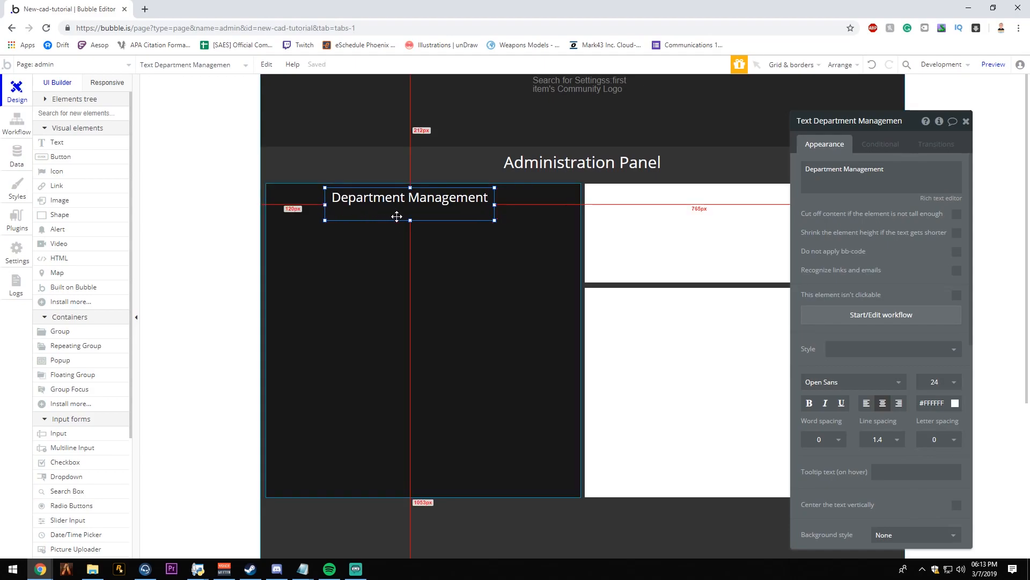
{"action": "left_click_drag", "start_coordinate": [409, 220], "coordinate": [409, 207]}
{"action": "left_click", "coordinate": [502, 252]}
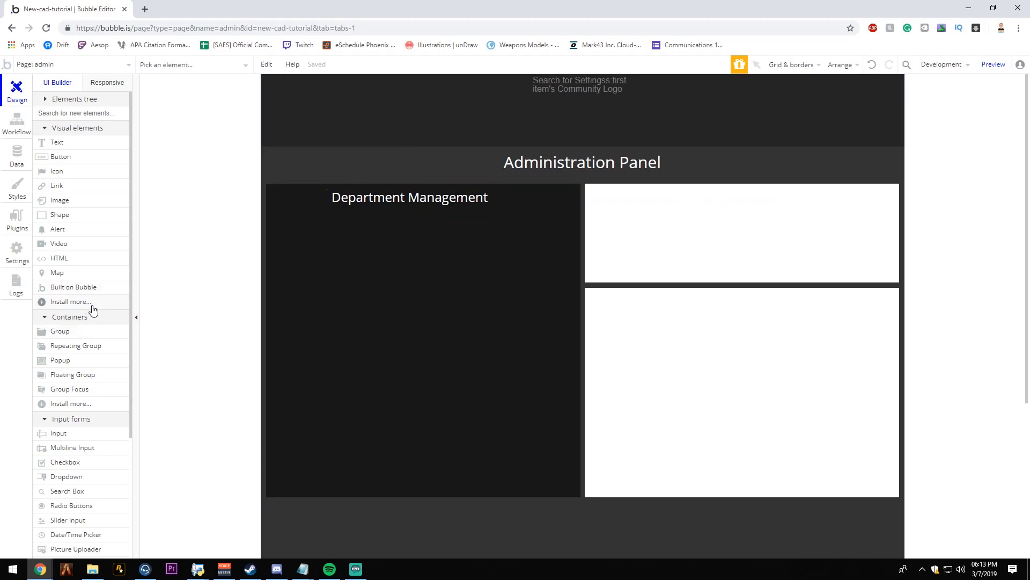
- Draw a thin divider shape about 586 × 5 px across departmentManager, just below the Department Management heading
{"action": "mouse_move", "coordinate": [72, 207]}
{"action": "left_click", "coordinate": [81, 218]}
{"action": "mouse_move", "coordinate": [329, 230]}
{"action": "left_mouse_down"}
{"action": "mouse_move", "coordinate": [385, 248]}
{"action": "mouse_move", "coordinate": [309, 221]}
{"action": "mouse_move", "coordinate": [248, 220]}
{"action": "left_mouse_up"}
{"action": "left_click_drag", "start_coordinate": [326, 217], "coordinate": [452, 210]}
{"action": "left_click", "coordinate": [460, 218]}
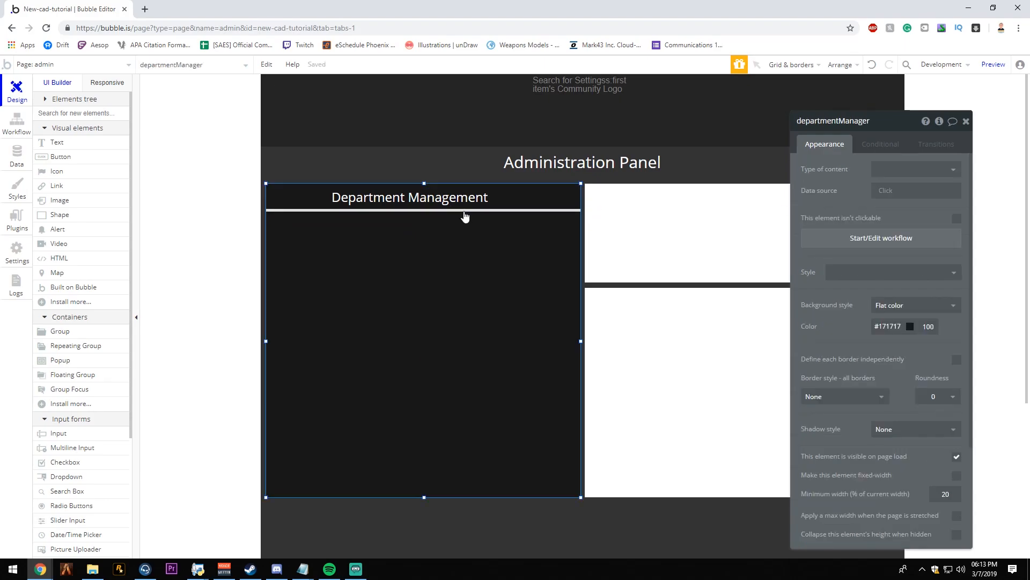
- Set the height of the divider shape under the heading to 2 px
{"action": "left_click", "coordinate": [463, 211]}
{"action": "scroll", "coordinate": [874, 421], "scroll_direction": "down", "scroll_amount": 2}
{"action": "double_click", "coordinate": [872, 397]}
{"action": "type", "text": "5"}
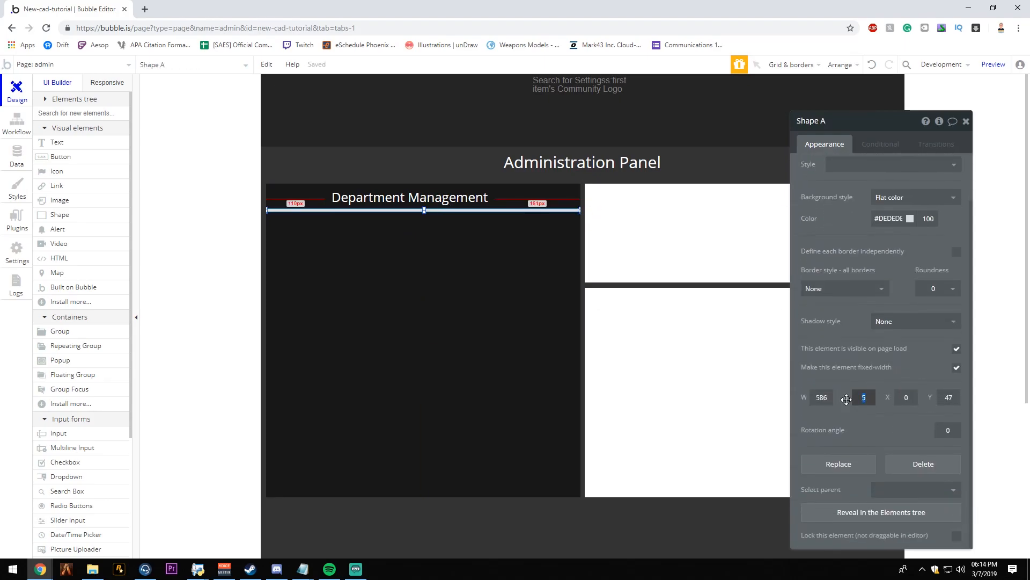
{"action": "left_click", "coordinate": [569, 394]}
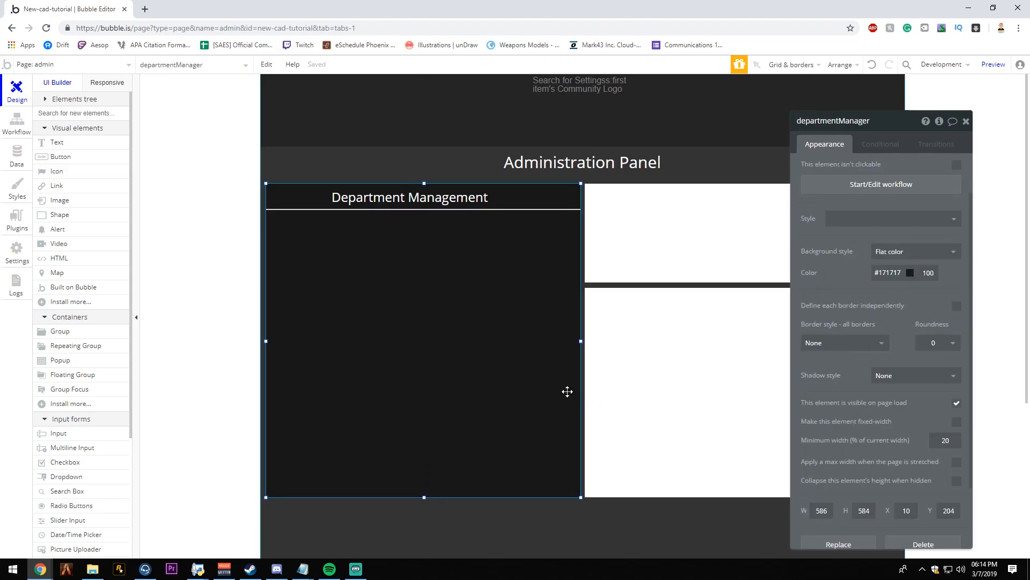
- Colour the divider white (#FFFFFF) and centre the Department Management heading horizontally above it
{"action": "left_click", "coordinate": [575, 210]}
{"action": "left_click", "coordinate": [888, 218]}
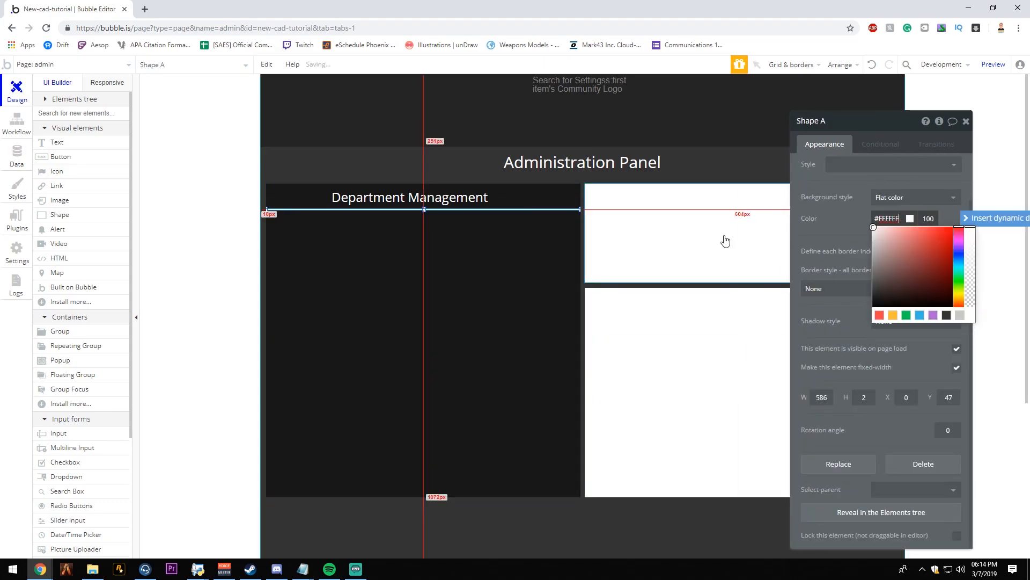
{"action": "left_click", "coordinate": [456, 273]}
{"action": "key", "text": "Escape"}
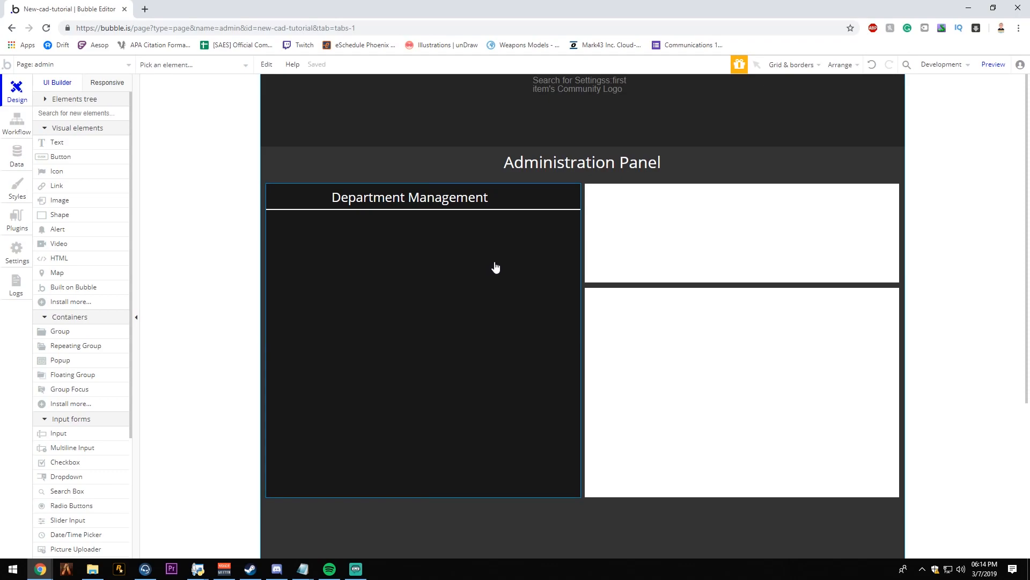
{"action": "left_click_drag", "start_coordinate": [463, 202], "coordinate": [477, 199]}
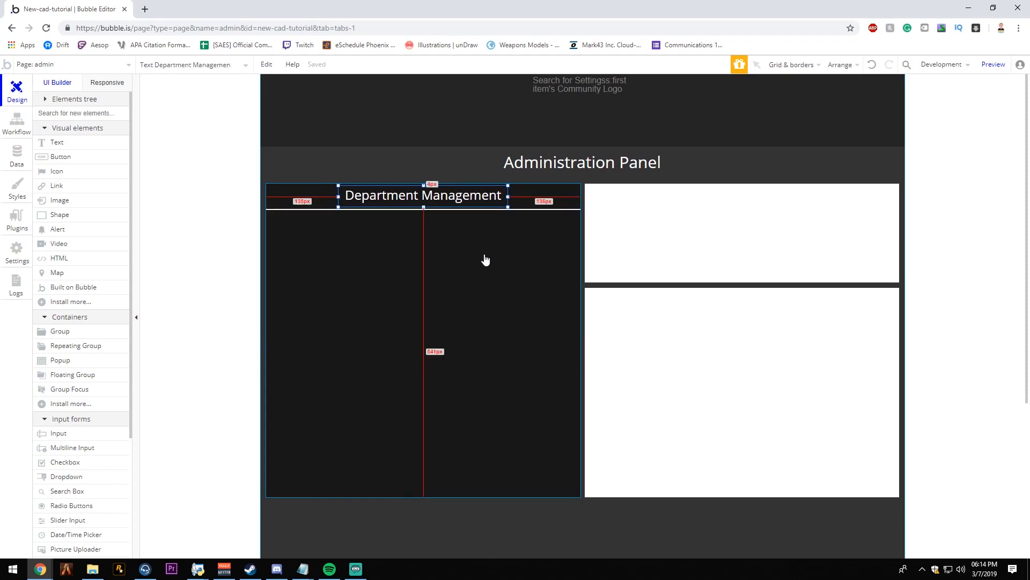
{"action": "key", "text": "Escape"}
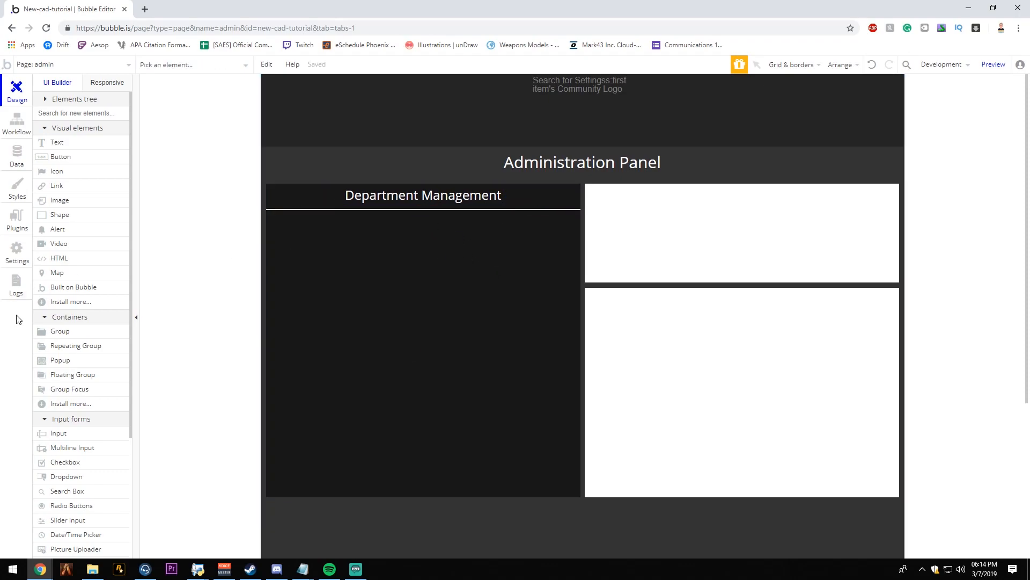
- Add a four-row repeating group about 556 × 133 px inside departmentManager, a short distance below the divider
{"action": "mouse_move", "coordinate": [268, 270]}
{"action": "left_mouse_down"}
{"action": "mouse_move", "coordinate": [569, 347]}
{"action": "mouse_move", "coordinate": [472, 299]}
{"action": "mouse_move", "coordinate": [482, 290]}
{"action": "mouse_move", "coordinate": [465, 292]}
{"action": "mouse_move", "coordinate": [480, 308]}
{"action": "mouse_move", "coordinate": [469, 311]}
{"action": "mouse_move", "coordinate": [469, 284]}
{"action": "left_mouse_up"}
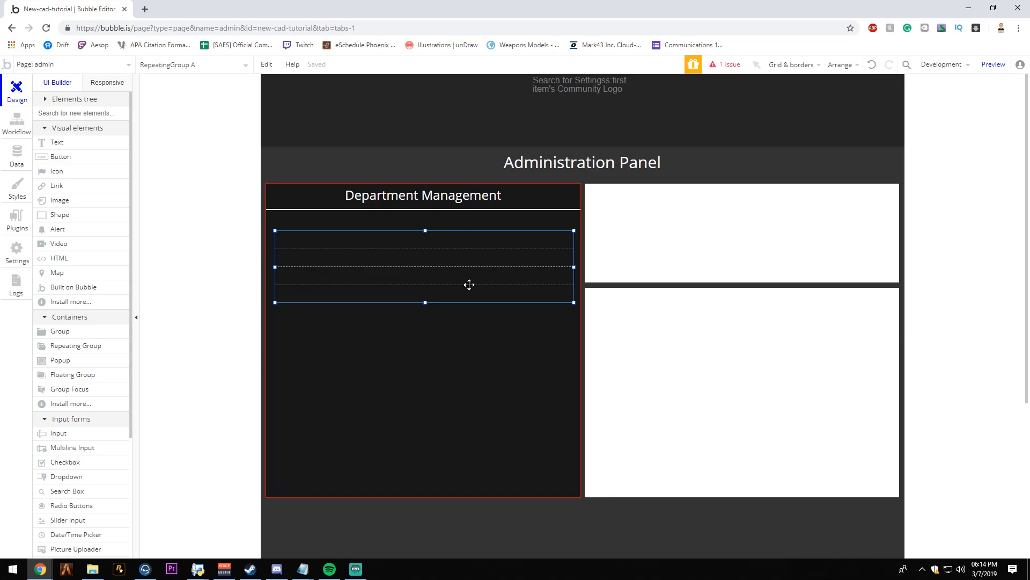
{"action": "double_click", "coordinate": [469, 285]}
{"action": "left_click_drag", "start_coordinate": [469, 285], "coordinate": [583, 284]}
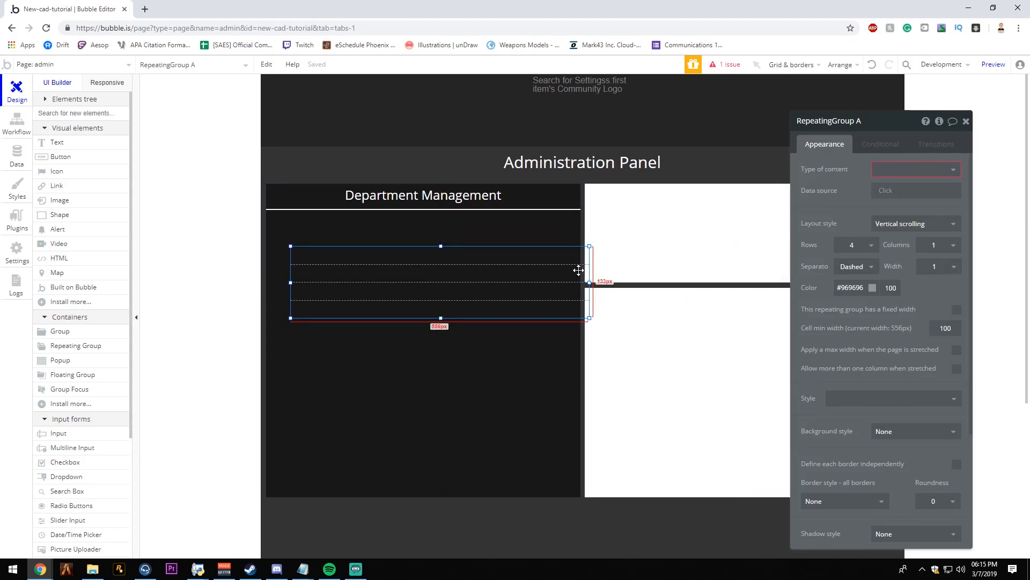
{"action": "left_click_drag", "start_coordinate": [576, 285], "coordinate": [529, 271]}
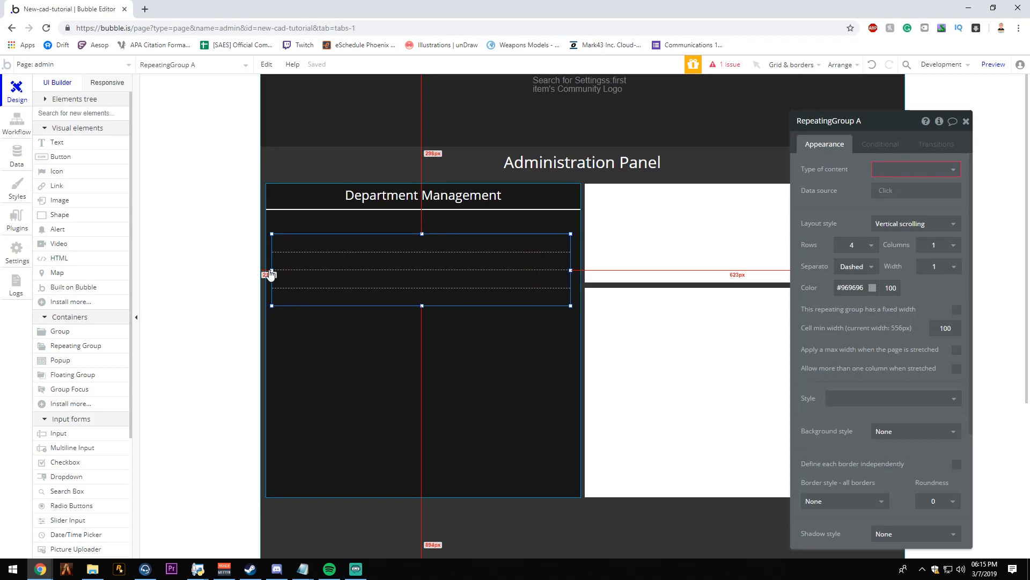
- Widen the repeating group to departmentManager's full 586 px width and extend its lower edge downward for taller rows
{"action": "left_click_drag", "start_coordinate": [271, 275], "coordinate": [267, 275]}
{"action": "left_click_drag", "start_coordinate": [571, 274], "coordinate": [580, 270]}
{"action": "left_click_drag", "start_coordinate": [425, 306], "coordinate": [424, 379]}
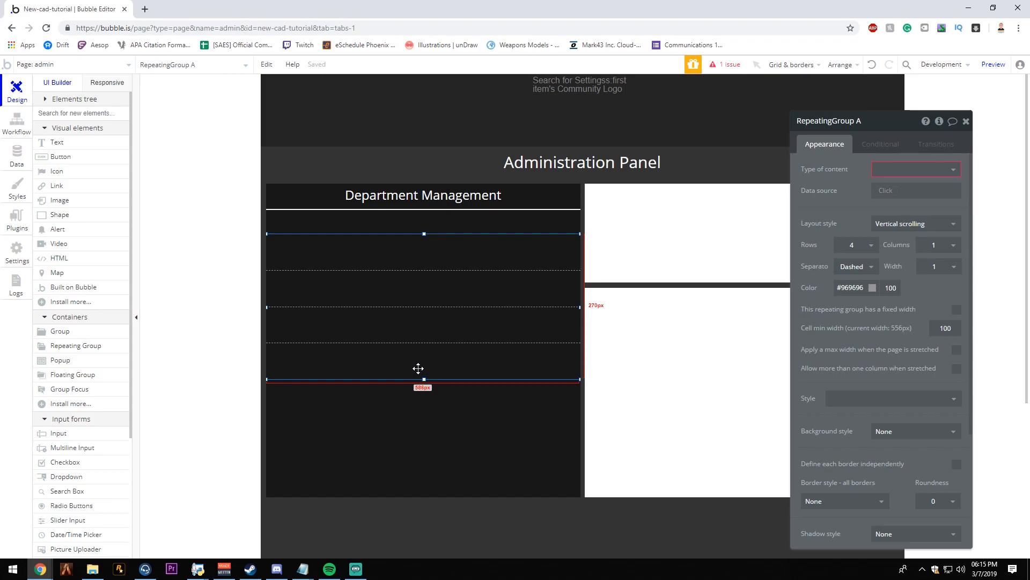
{"action": "left_click_drag", "start_coordinate": [424, 380], "coordinate": [451, 389]}
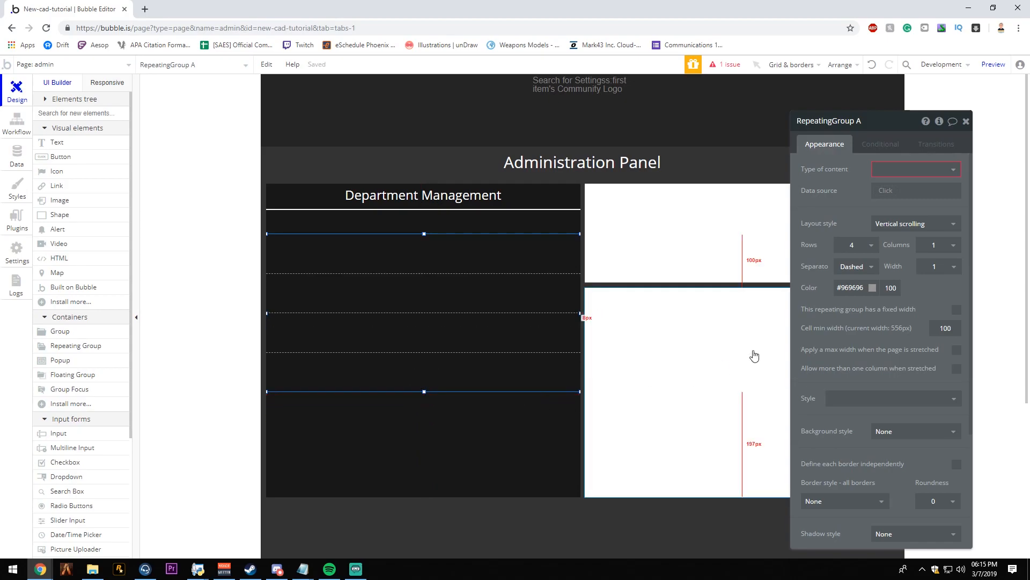
- Set the repeating group's layout style to Full list and its type of content to Department
{"action": "left_click", "coordinate": [881, 225]}
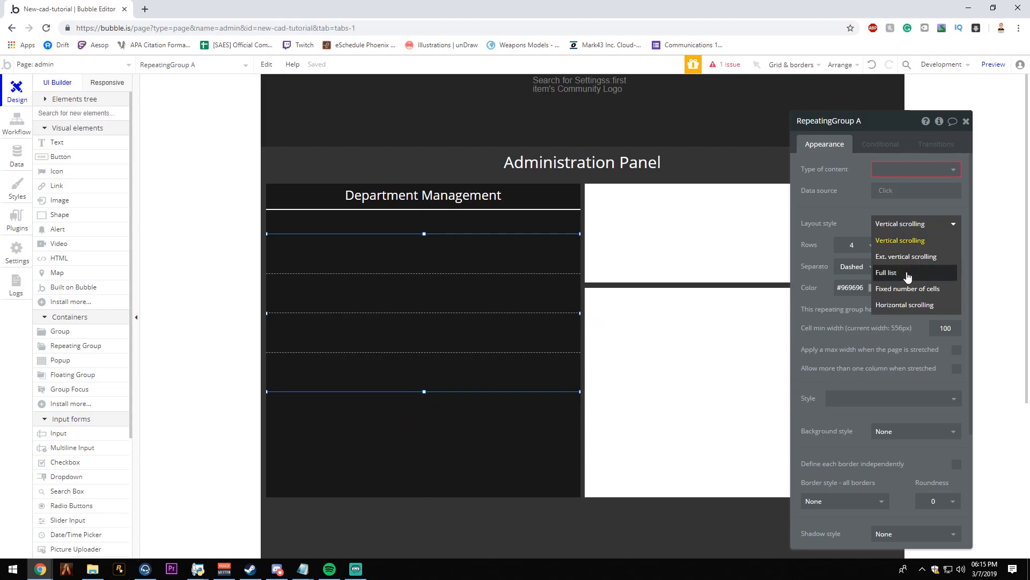
{"action": "left_click", "coordinate": [907, 272]}
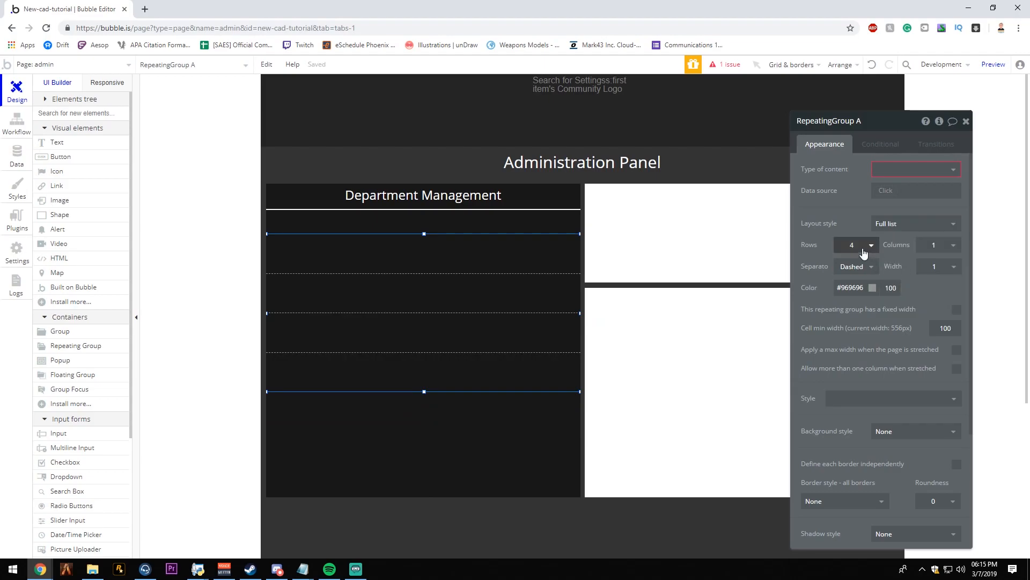
{"action": "left_click", "coordinate": [915, 170]}
{"action": "scroll", "coordinate": [915, 317], "scroll_direction": "down", "scroll_amount": 1}
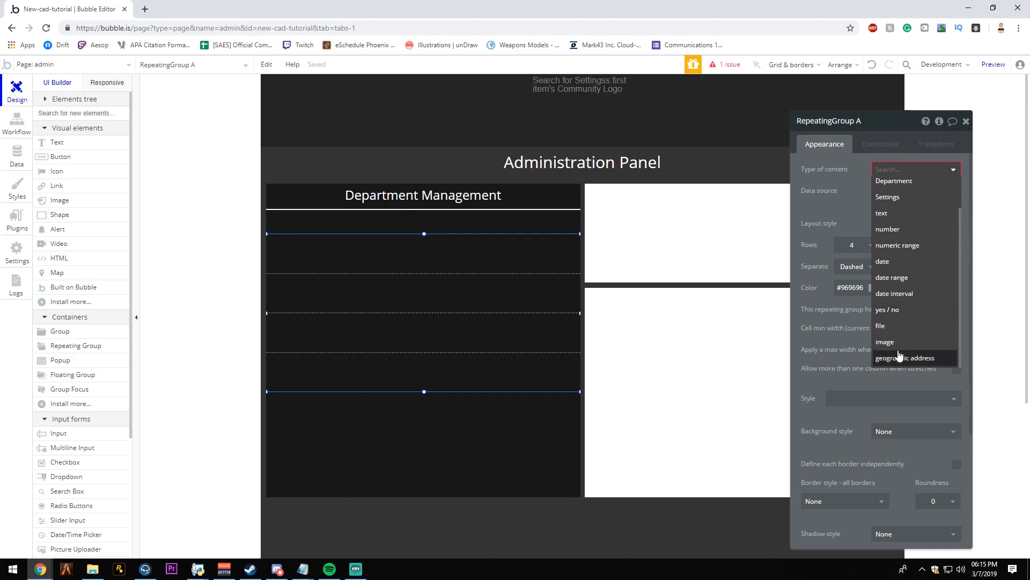
{"action": "left_click", "coordinate": [911, 182]}
- Set the repeating group's data source to a search for Departments sorted by Type
{"action": "left_click", "coordinate": [912, 191]}
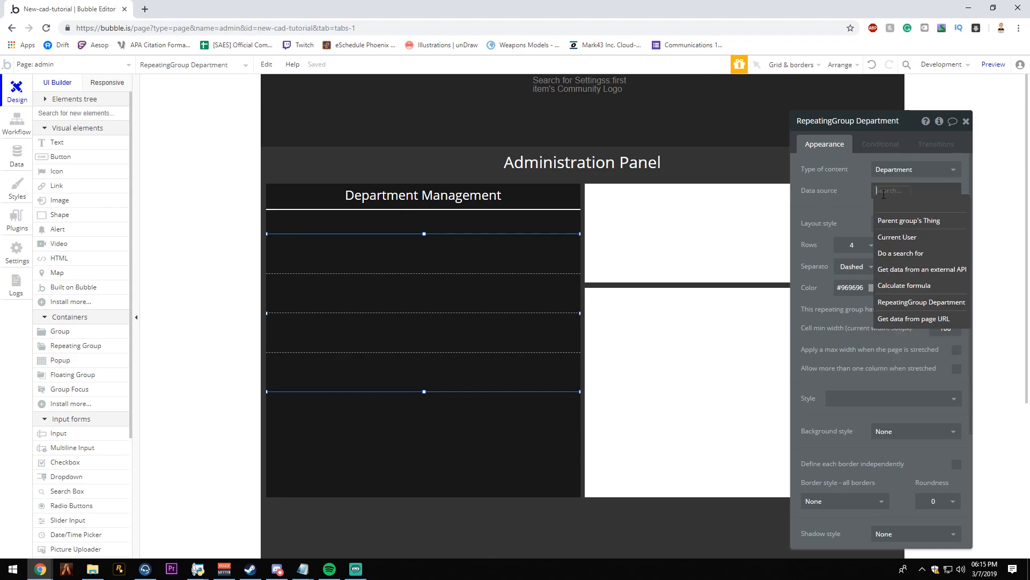
{"action": "left_click", "coordinate": [919, 261]}
{"action": "left_click", "coordinate": [728, 148]}
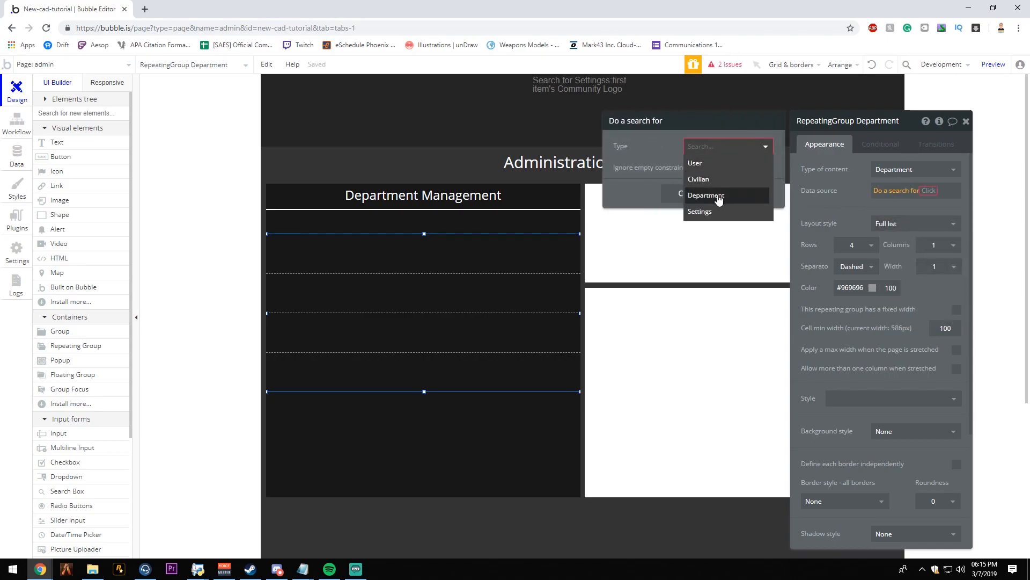
{"action": "left_click", "coordinate": [706, 195]}
{"action": "left_click", "coordinate": [724, 204]}
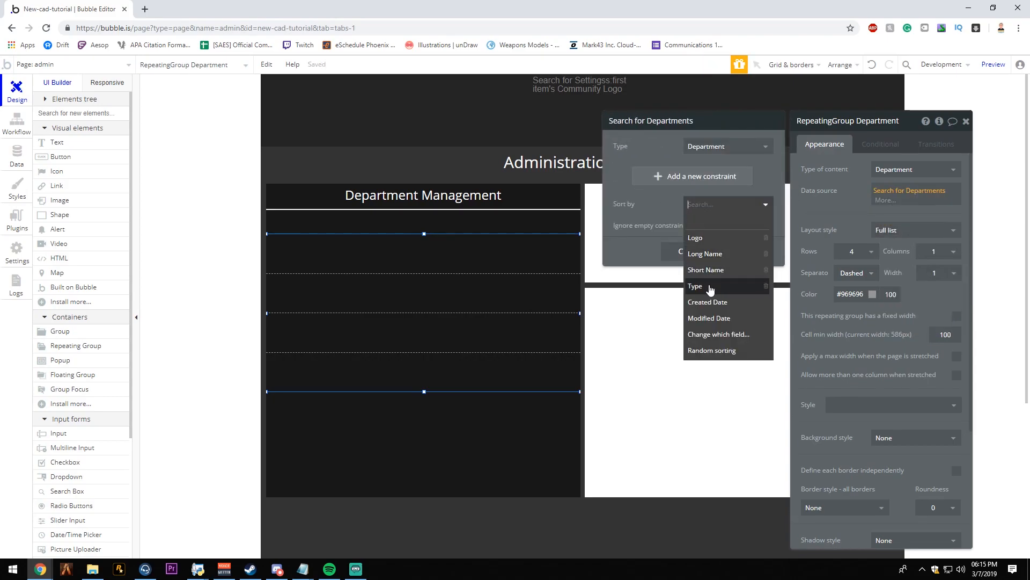
{"action": "left_click", "coordinate": [710, 287]}
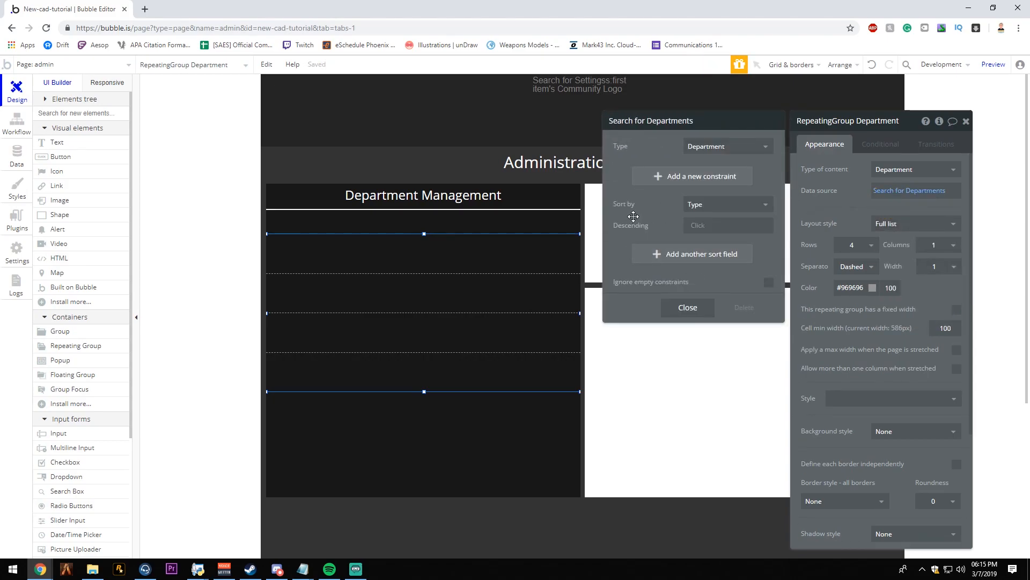
{"action": "left_click", "coordinate": [670, 317]}
- Move the Department repeating group down until it sits near departmentManager's lower edge
{"action": "left_click", "coordinate": [456, 284]}
{"action": "double_click", "coordinate": [455, 285]}
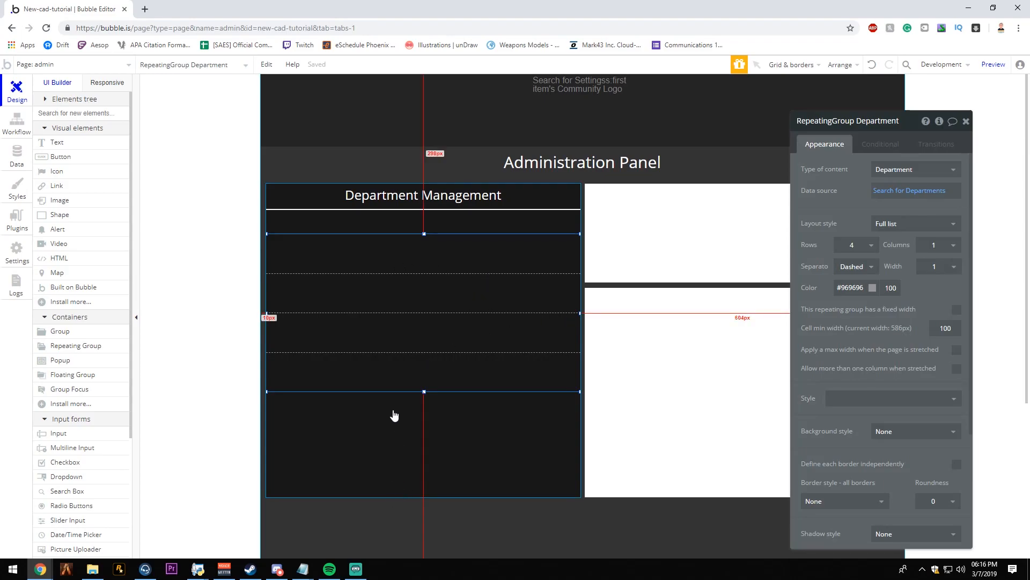
{"action": "key", "text": "Down"}
{"action": "key", "text": "Down"}
{"action": "key", "text": "Down"}
{"action": "key", "text": "Down"}
{"action": "key", "text": "Down"}
{"action": "key", "text": "Down"}
{"action": "key", "text": "Down"}
{"action": "key", "text": "Down"}
{"action": "key", "text": "Down"}
{"action": "key", "text": "Down"}
{"action": "key", "text": "Down"}
{"action": "key", "text": "Down"}
{"action": "key", "text": "Down"}
{"action": "key", "text": "Down"}
{"action": "key", "text": "Down"}
{"action": "key", "text": "Down"}
{"action": "key", "text": "Down"}
{"action": "key", "text": "Down"}
{"action": "key", "text": "Down"}
{"action": "key", "text": "Down"}
{"action": "key", "text": "Down"}
{"action": "key", "text": "Down"}
{"action": "key", "text": "Down"}
{"action": "key", "text": "Down"}
{"action": "key", "text": "Down"}
{"action": "key", "text": "Down"}
{"action": "key", "text": "Down"}
{"action": "key", "text": "Down"}
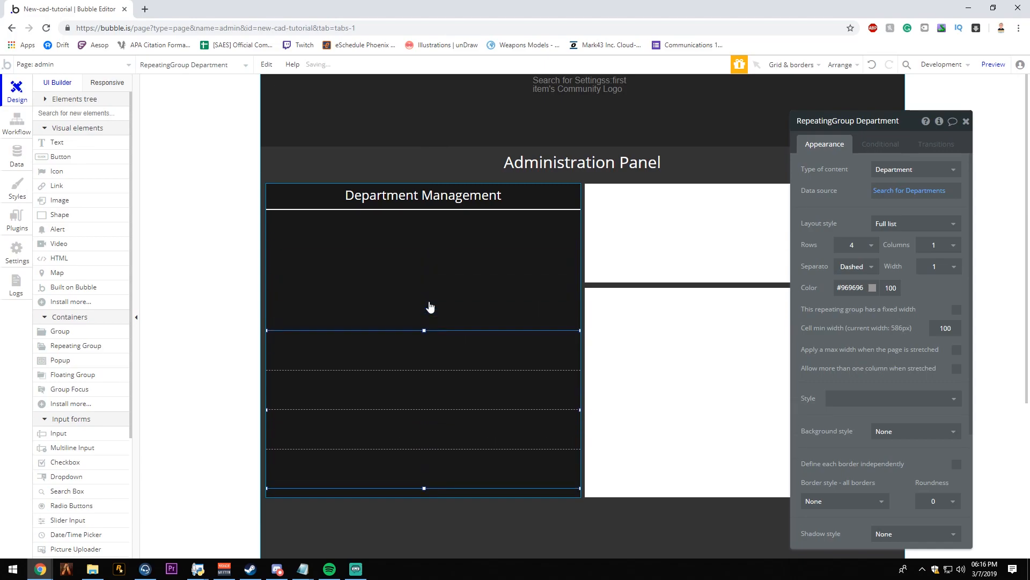
{"action": "key", "text": "Escape"}
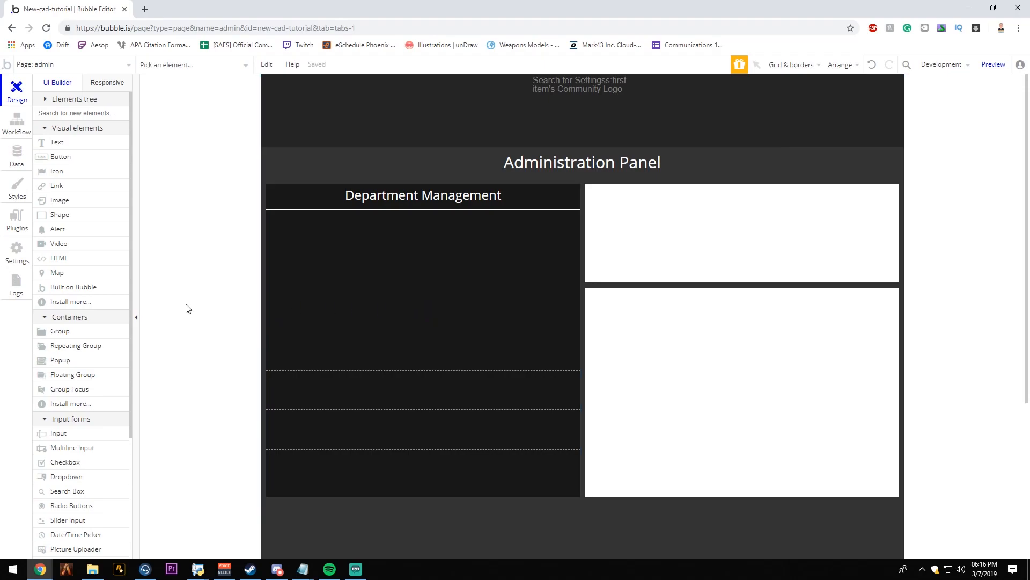
- Search the plugin library for "ionic" and install the Ionic Elements plugin
{"action": "left_click", "coordinate": [16, 222]}
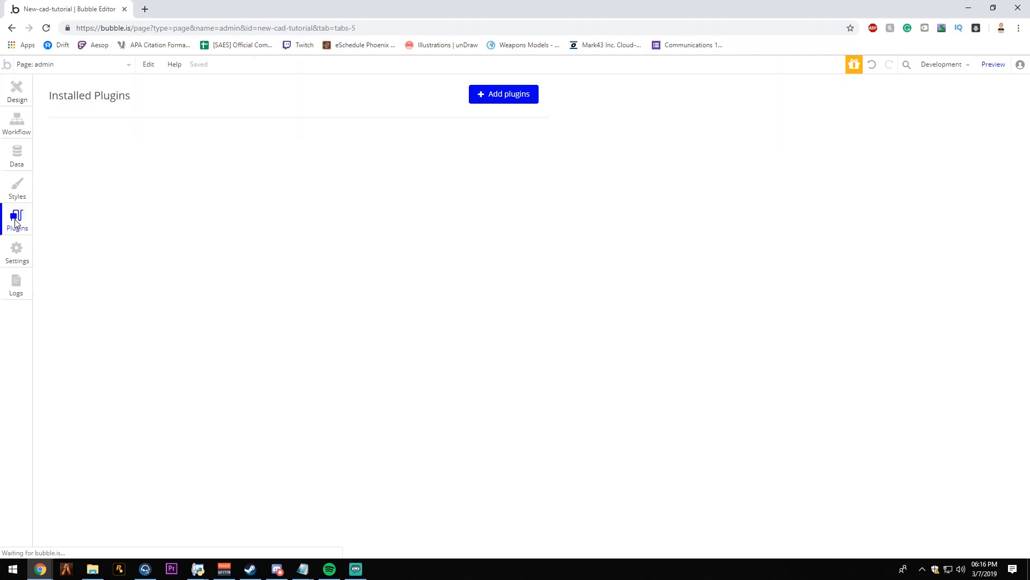
{"action": "left_click", "coordinate": [501, 95]}
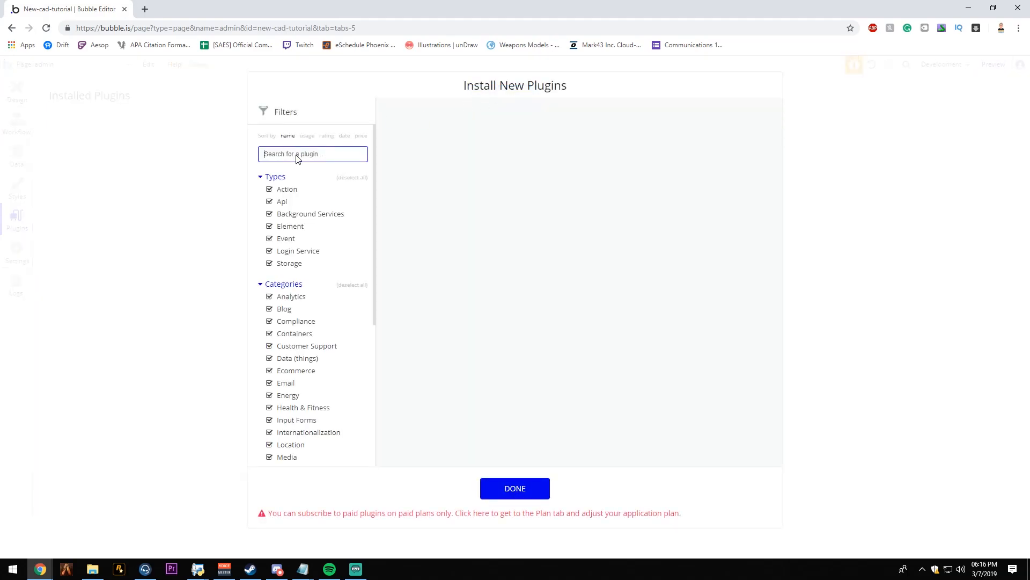
{"action": "type", "text": "io"}
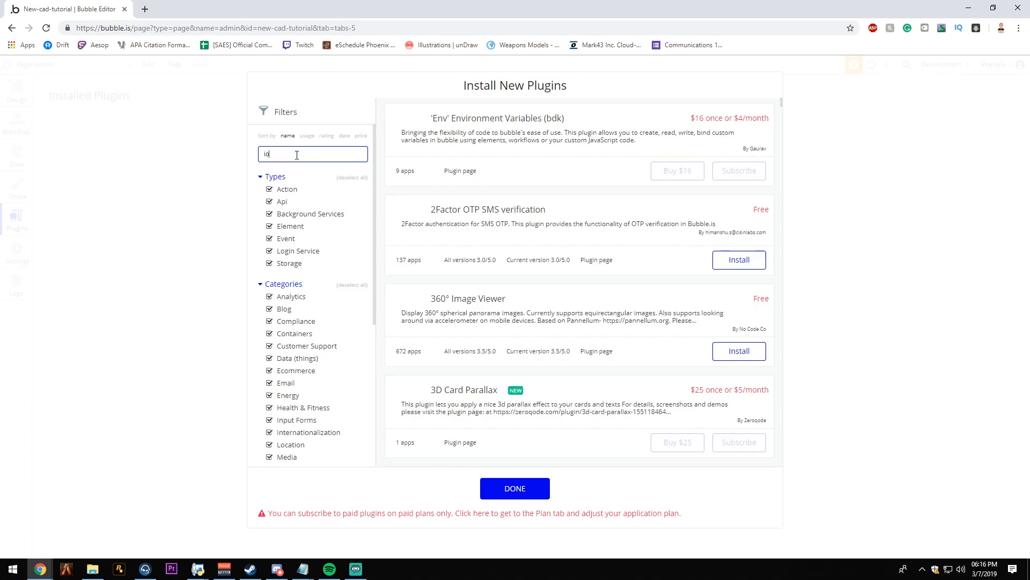
{"action": "type", "text": "n"}
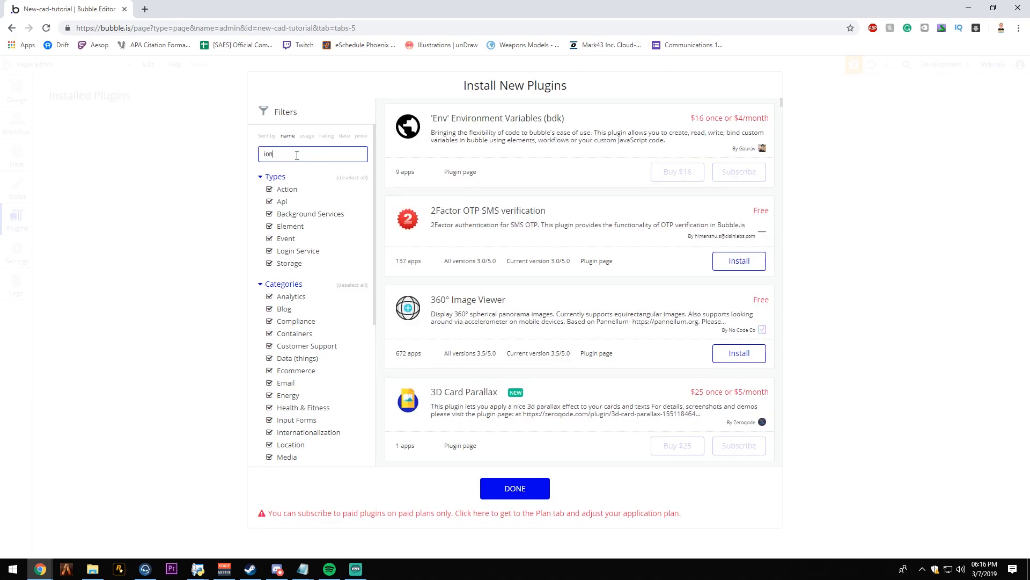
{"action": "type", "text": "ic"}
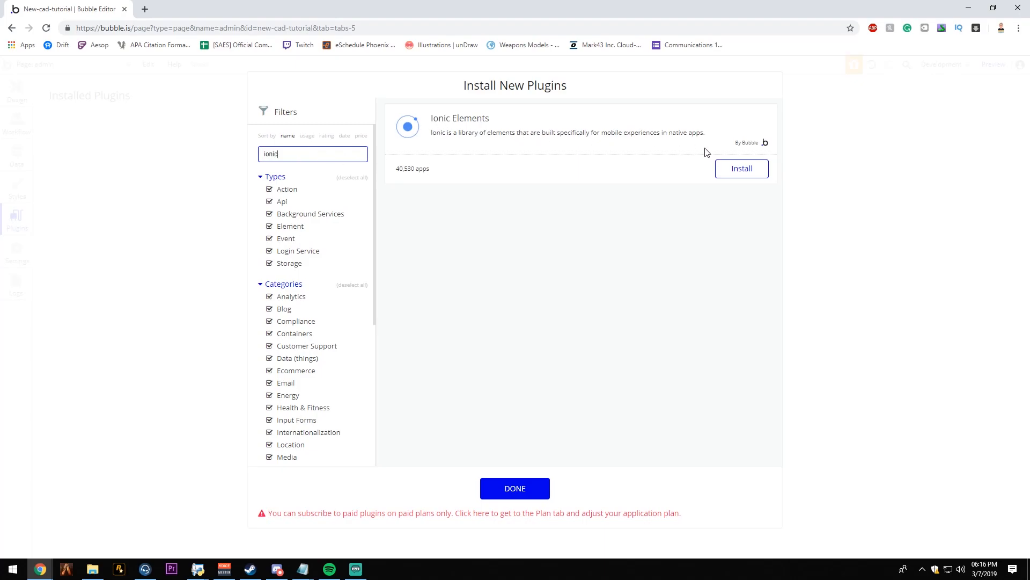
{"action": "left_click", "coordinate": [741, 167]}
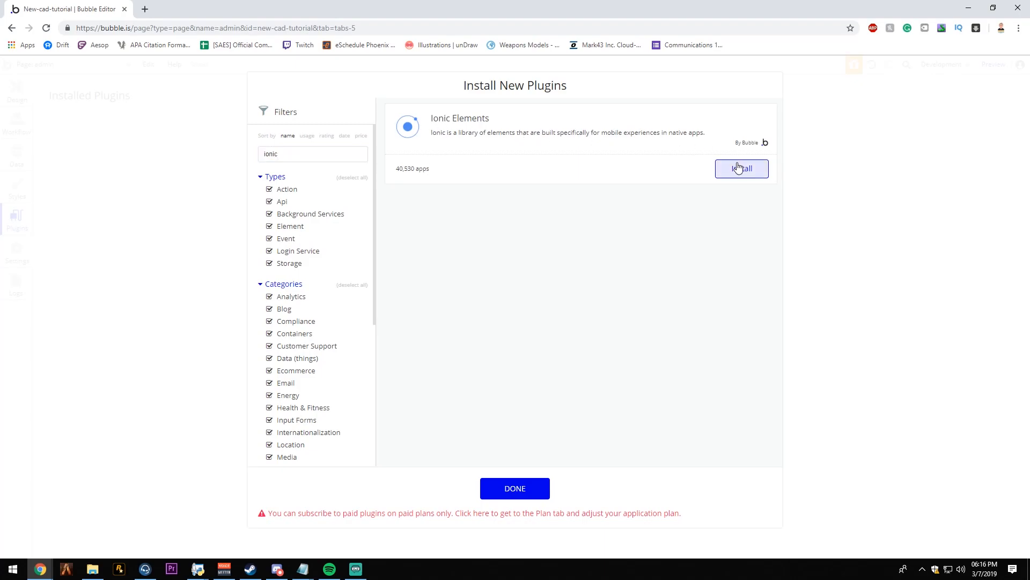
- Search for "google mater", install the Google Material Icons plugin, and return to the installed plugins list
{"action": "left_click", "coordinate": [337, 153]}
{"action": "type", "text": "google mater"}
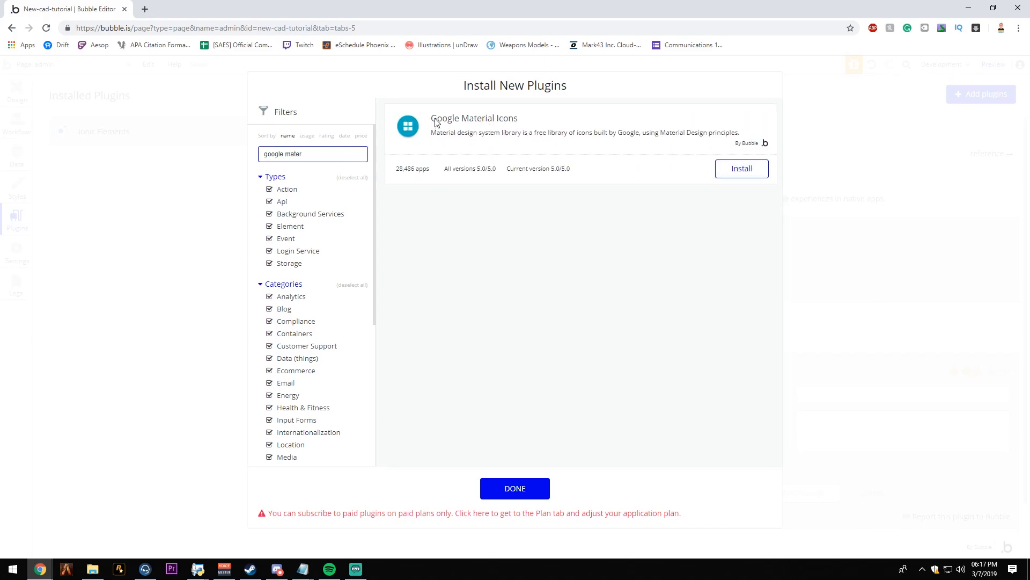
{"action": "left_click", "coordinate": [741, 168]}
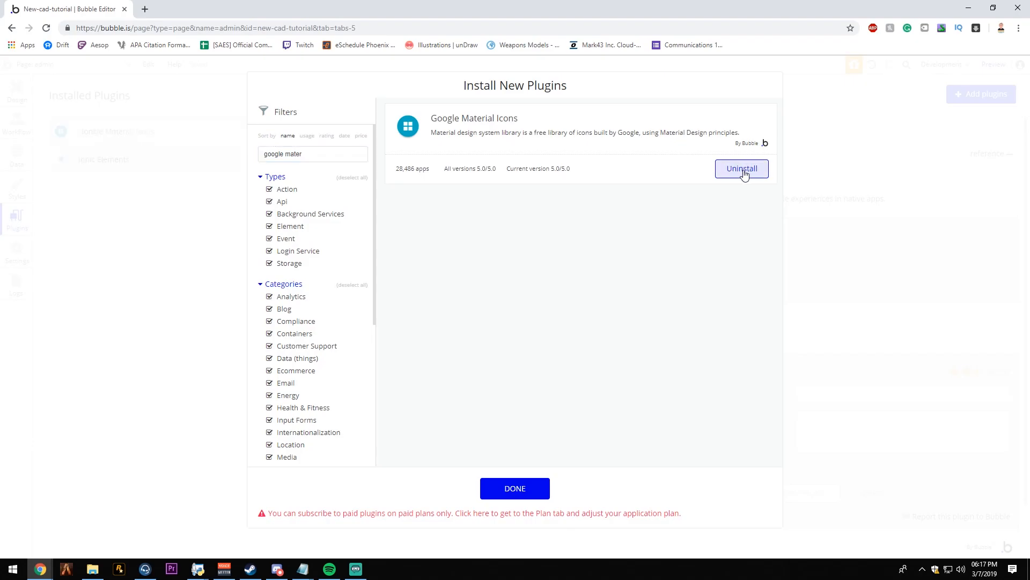
{"action": "left_click", "coordinate": [117, 160]}
{"action": "left_click", "coordinate": [133, 132]}
{"action": "left_click", "coordinate": [139, 156]}
{"action": "left_click", "coordinate": [143, 142]}
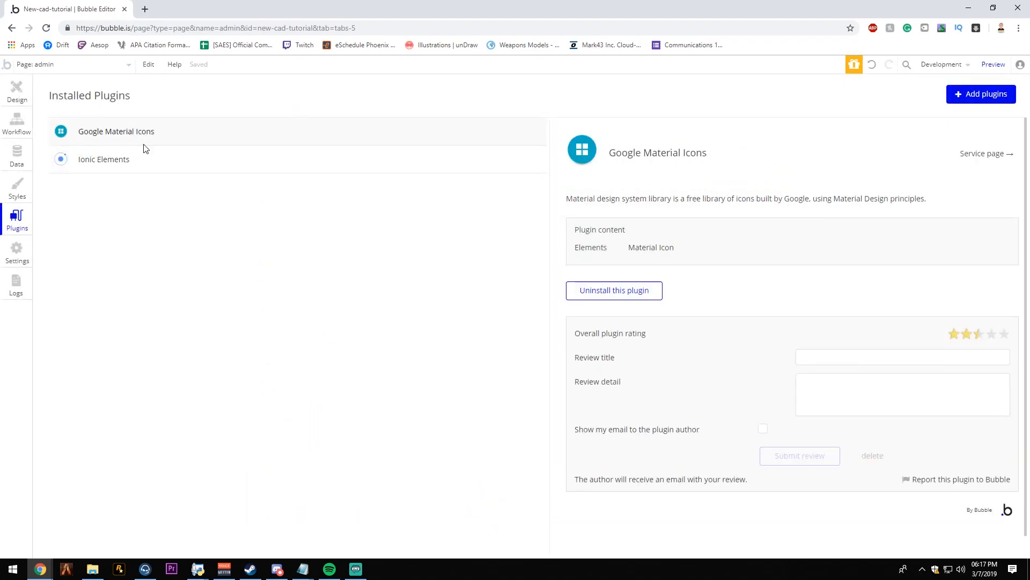
- Add an input about 169 × 40 px at departmentManager's left side below the divider, with the placeholder "Department Short Name"
{"action": "left_click", "coordinate": [30, 103]}
{"action": "left_click", "coordinate": [453, 363]}
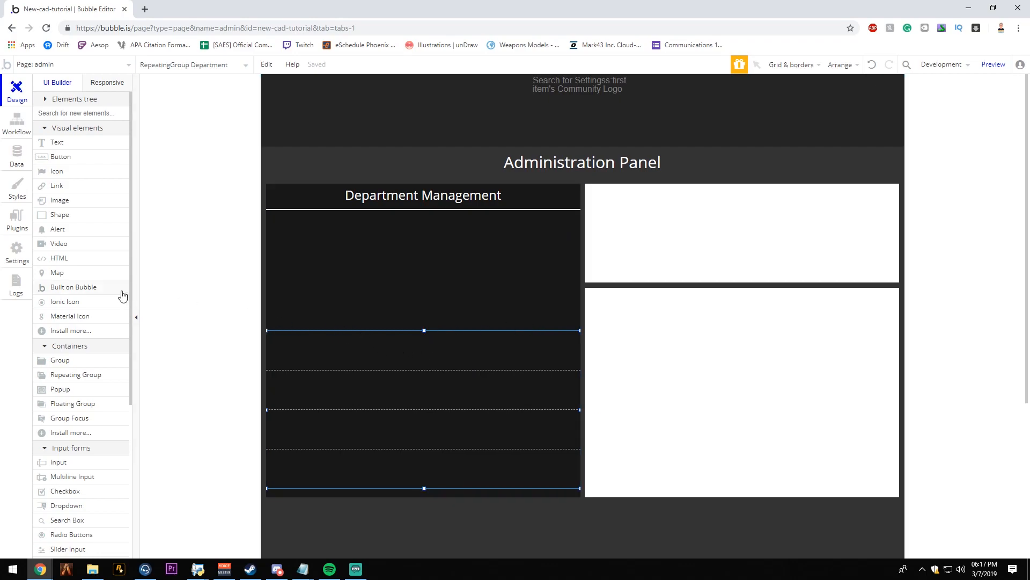
{"action": "scroll", "coordinate": [98, 332], "scroll_direction": "down", "scroll_amount": 3}
{"action": "scroll", "coordinate": [98, 328], "scroll_direction": "up", "scroll_amount": 3}
{"action": "scroll", "coordinate": [110, 385], "scroll_direction": "down", "scroll_amount": 1}
{"action": "left_click", "coordinate": [58, 408]}
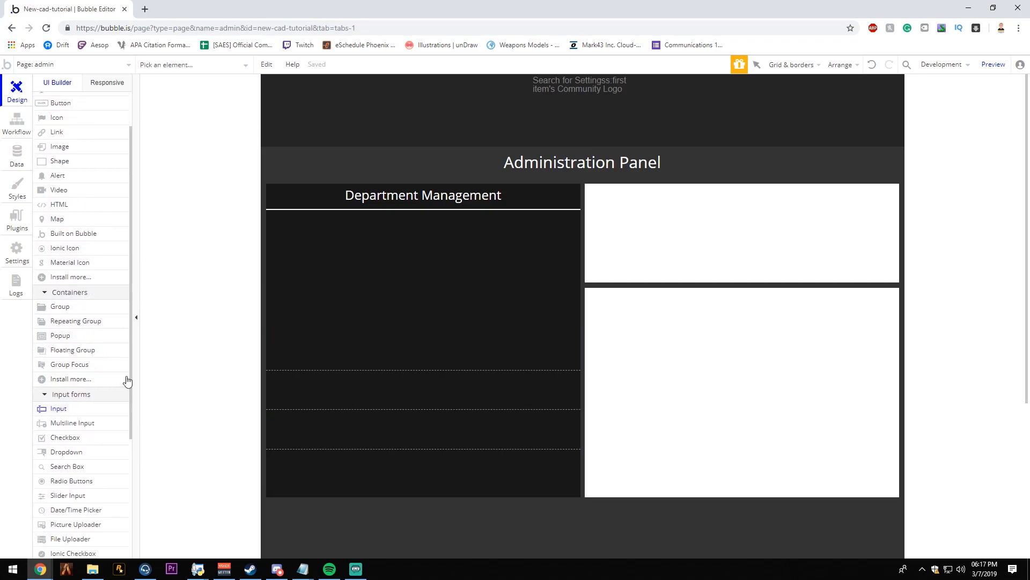
{"action": "left_click_drag", "start_coordinate": [268, 215], "coordinate": [383, 235]}
{"action": "type", "text": "Department Short Name"}
{"action": "key", "text": "Return"}
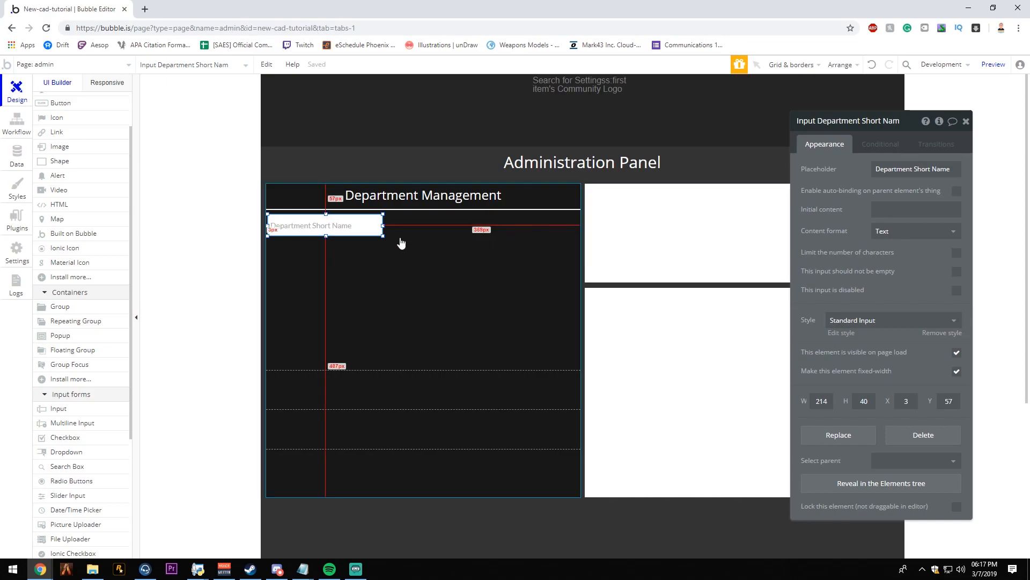
{"action": "left_click_drag", "start_coordinate": [374, 226], "coordinate": [328, 228]}
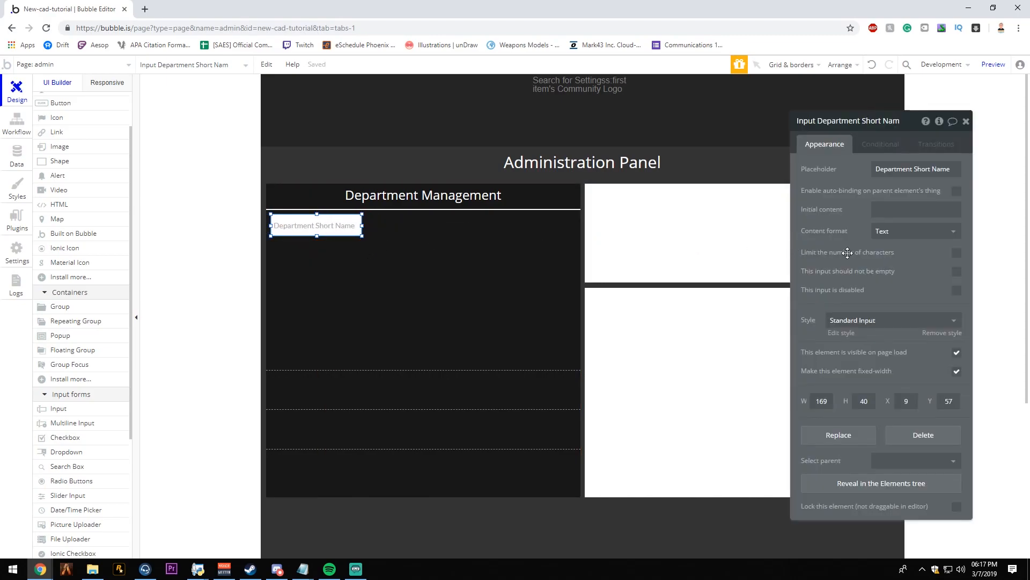
- Limit the Department Short Name input to a maximum of 6 characters
{"action": "left_click", "coordinate": [956, 252]}
{"action": "left_click", "coordinate": [944, 267]}
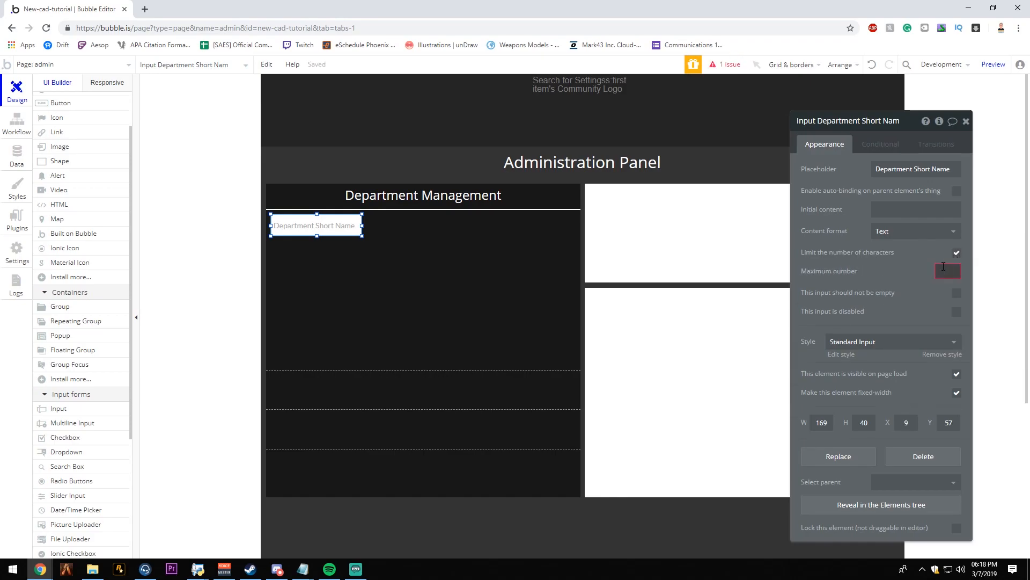
{"action": "type", "text": "6"}
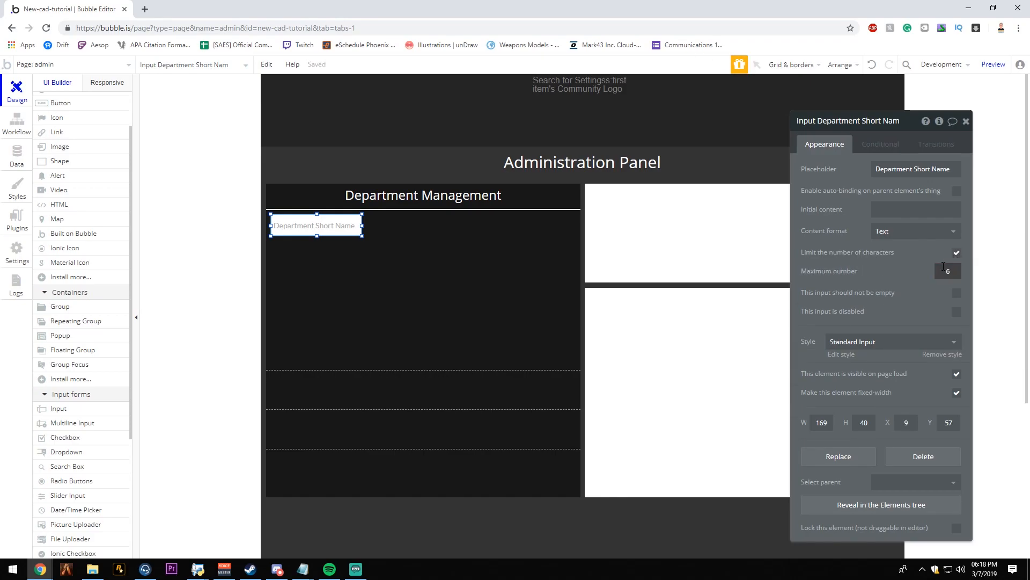
- Duplicate the Department Short Name input, place the copy beside the original and widen it to about 390 px
{"action": "left_click", "coordinate": [345, 253]}
{"action": "left_click", "coordinate": [340, 227]}
{"action": "key", "text": "ctrl+d"}
{"action": "left_click_drag", "start_coordinate": [341, 229], "coordinate": [568, 226]}
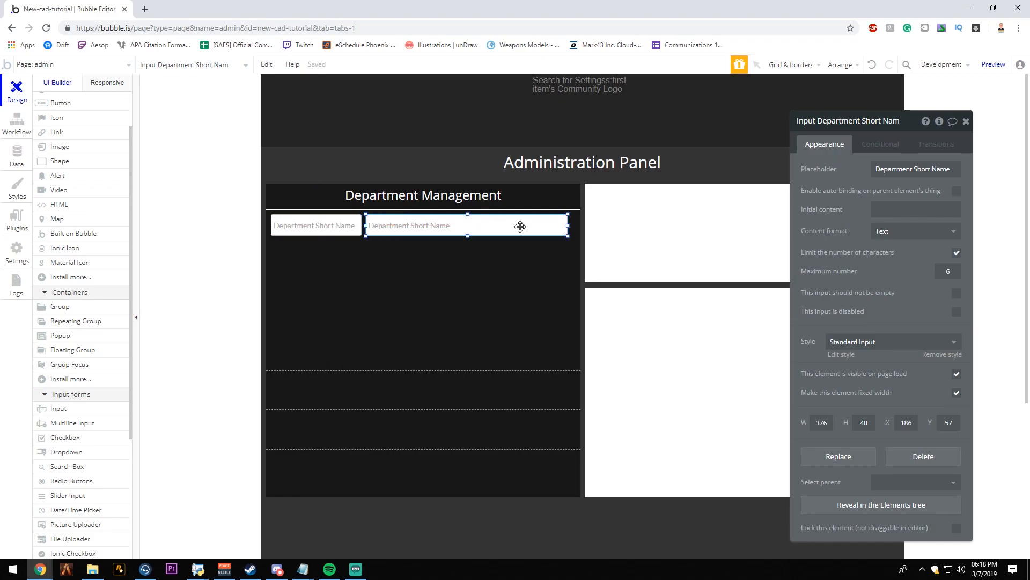
{"action": "left_click_drag", "start_coordinate": [547, 223], "coordinate": [557, 224]}
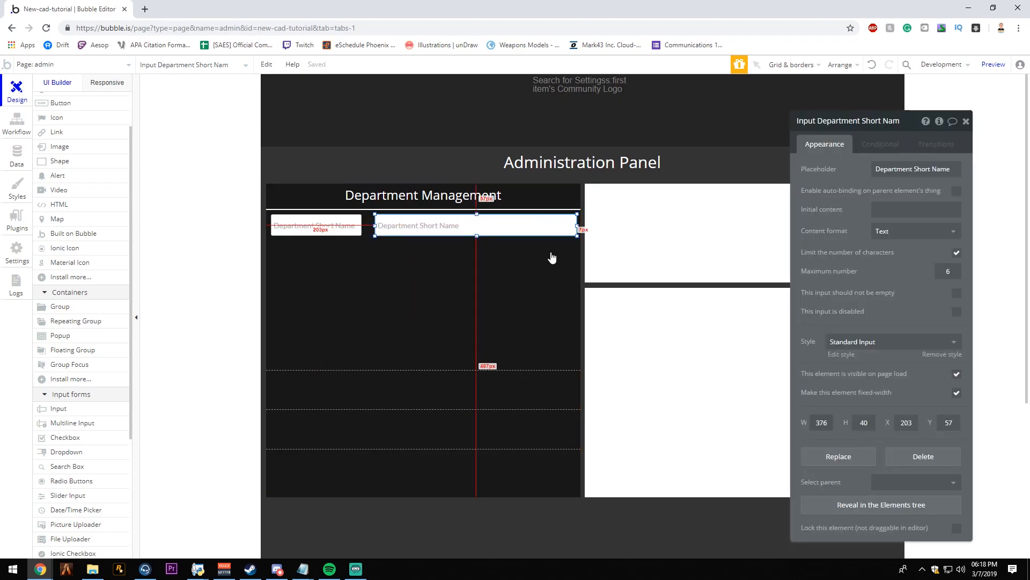
{"action": "left_click_drag", "start_coordinate": [375, 226], "coordinate": [356, 231]}
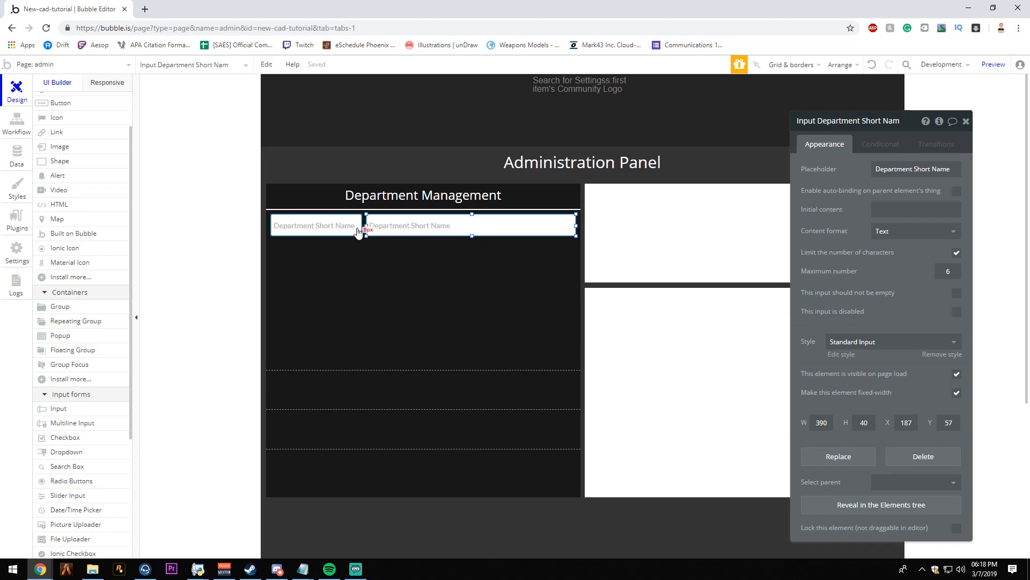
- Change the duplicated input's placeholder to "Department Long Name" and remove its character limit
{"action": "left_click", "coordinate": [483, 256]}
{"action": "left_click", "coordinate": [483, 223]}
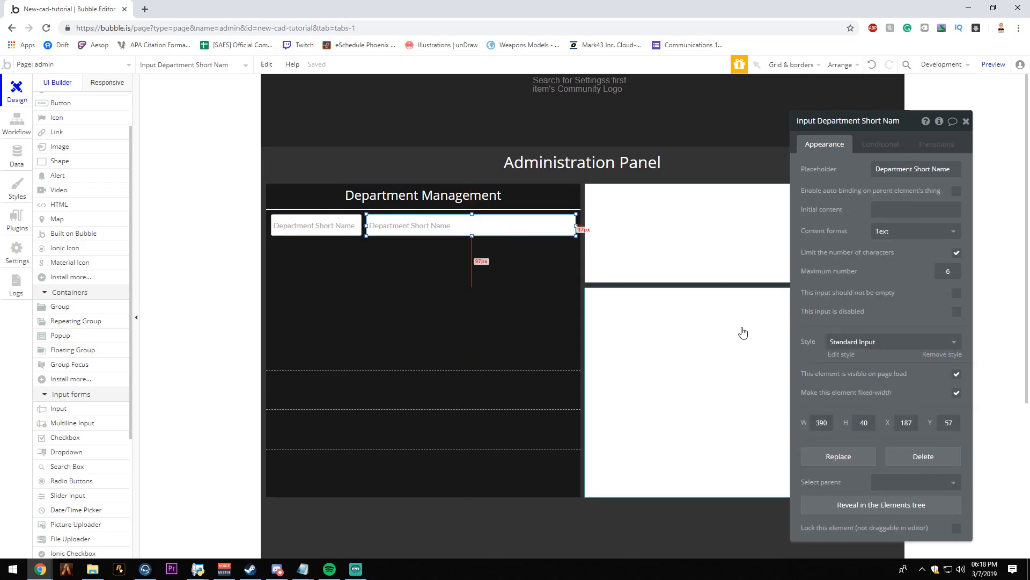
{"action": "triple_click", "coordinate": [937, 168]}
{"action": "type", "text": "De"}
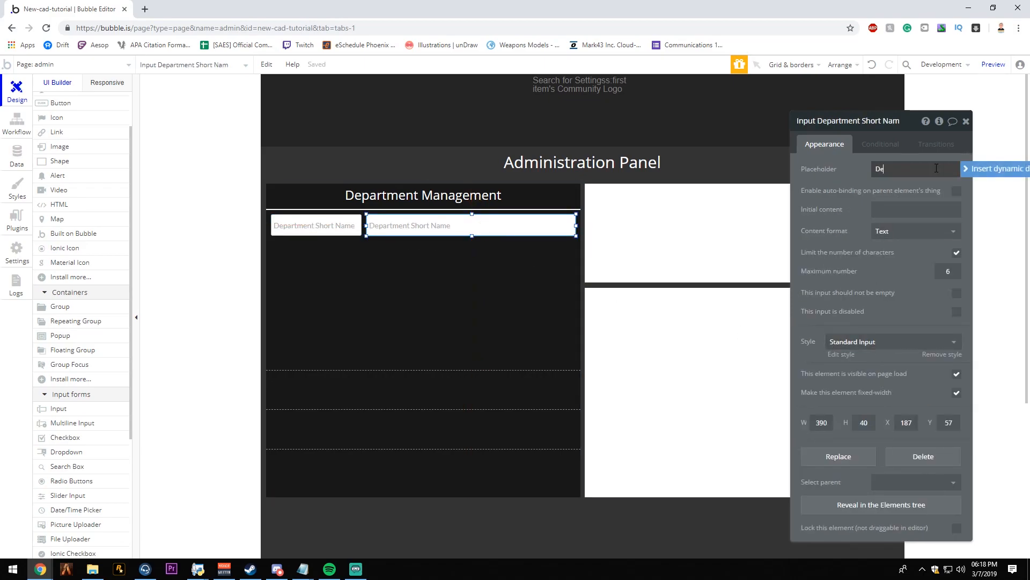
{"action": "type", "text": "partment Long Name"}
{"action": "left_click", "coordinate": [957, 252]}
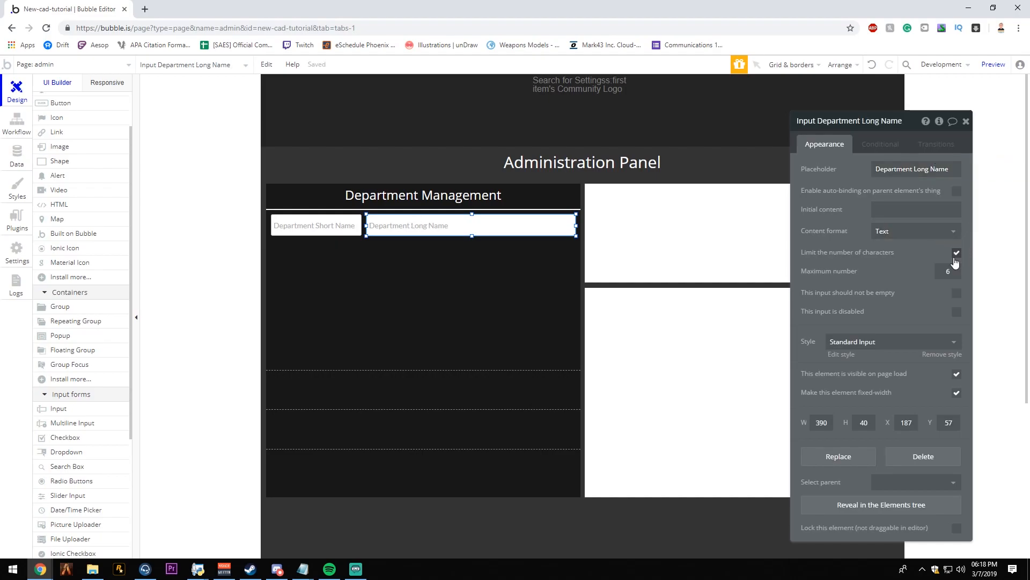
{"action": "key", "text": "Escape"}
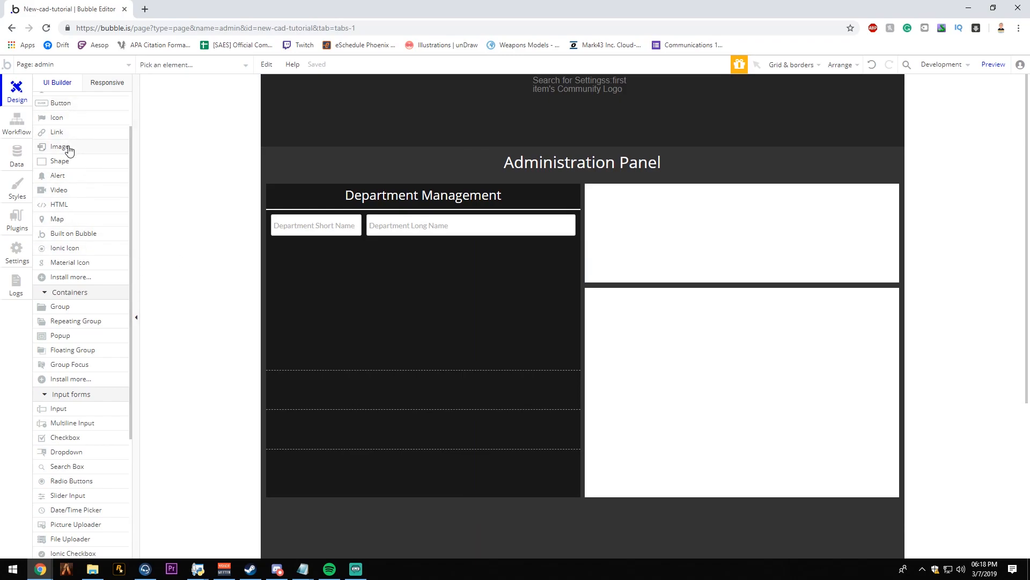
- Add a dropdown about 198 × 42 px below the Department Short Name input, with the placeholder "Department Type"
{"action": "left_click", "coordinate": [96, 452]}
{"action": "left_click_drag", "start_coordinate": [293, 253], "coordinate": [407, 295]}
{"action": "left_click_drag", "start_coordinate": [339, 271], "coordinate": [323, 263]}
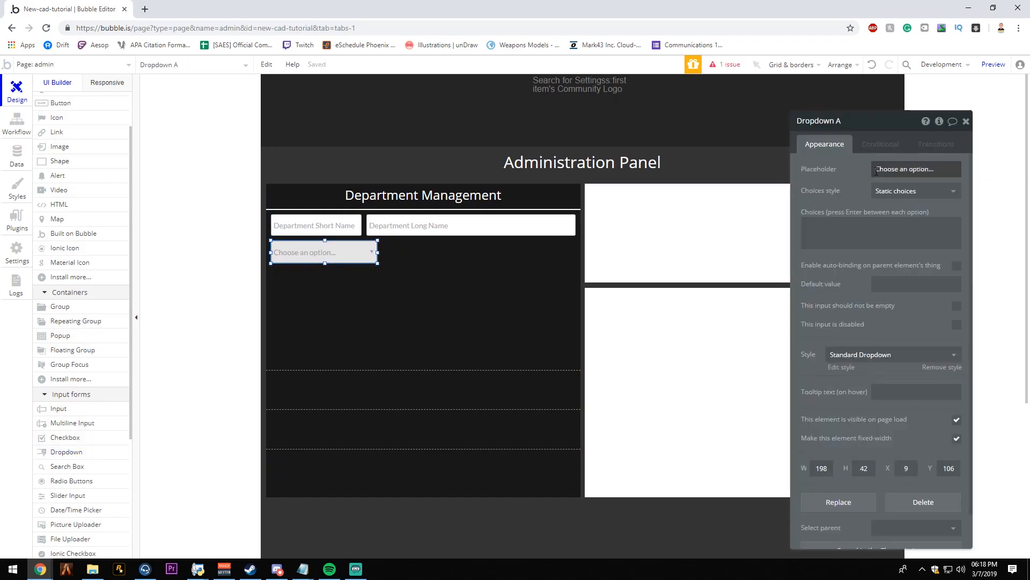
{"action": "left_click", "coordinate": [878, 169]}
{"action": "type", "text": "De"}
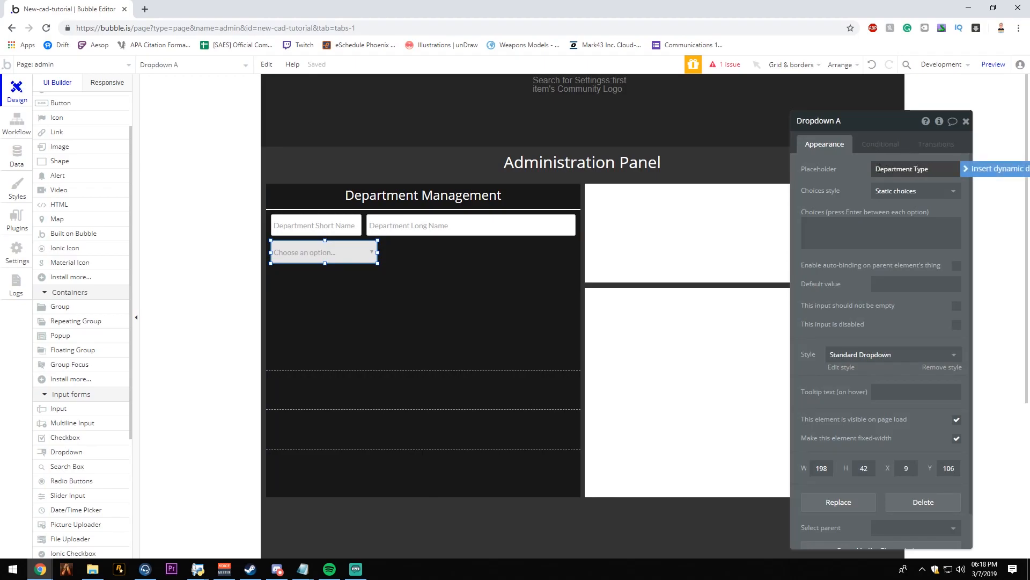
{"action": "type", "text": "partment Type"}
- Give the Department Type dropdown the static choices Police, Fire, Civilian and Dispatch, and require it not to be empty
{"action": "left_click", "coordinate": [880, 225]}
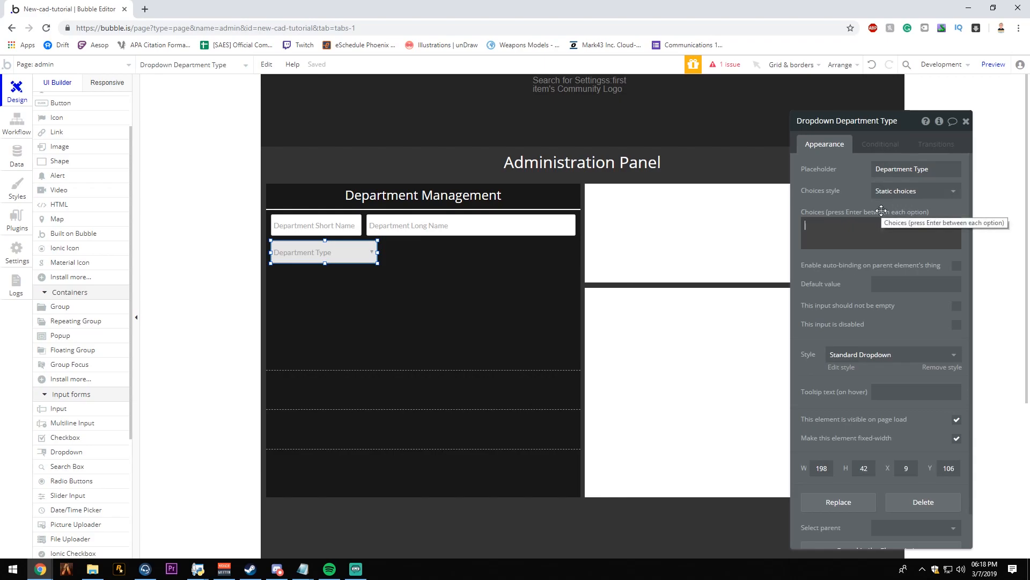
{"action": "type", "text": "Po"}
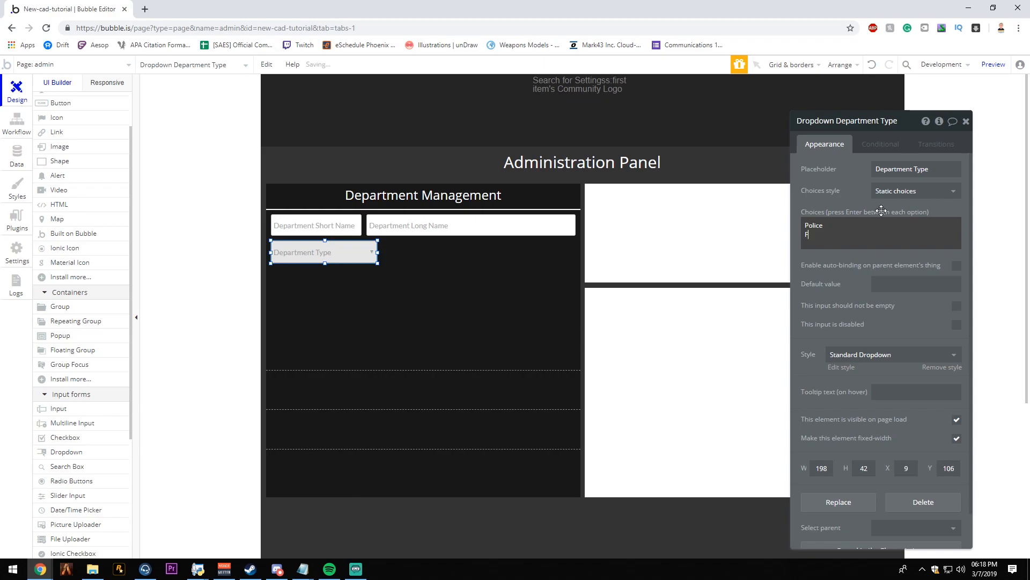
{"action": "type", "text": "lice"}
{"action": "key", "text": "Return"}
{"action": "type", "text": "Fire"}
{"action": "key", "text": "Return"}
{"action": "type", "text": "Civi"}
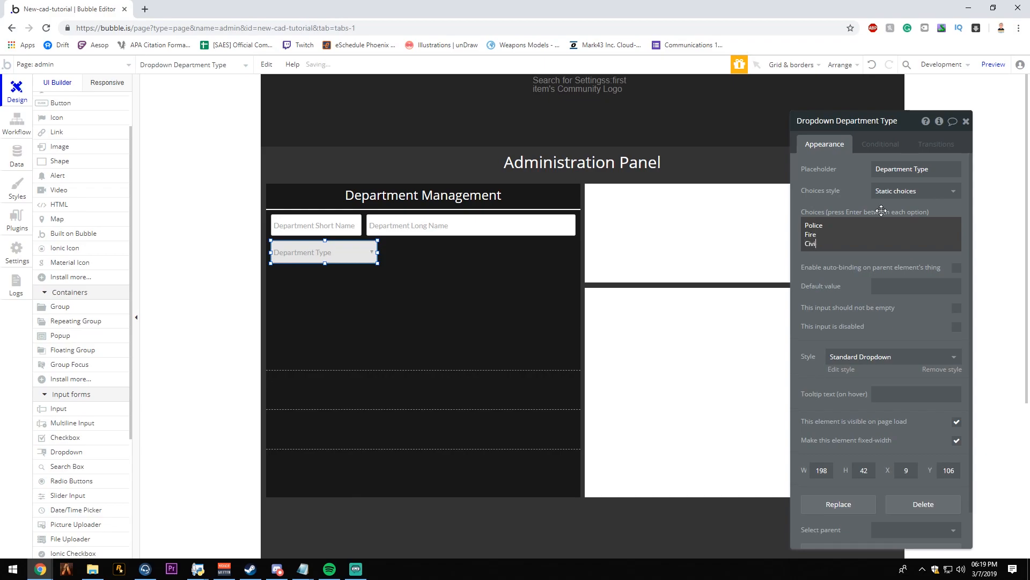
{"action": "type", "text": "lian"}
{"action": "key", "text": "Return"}
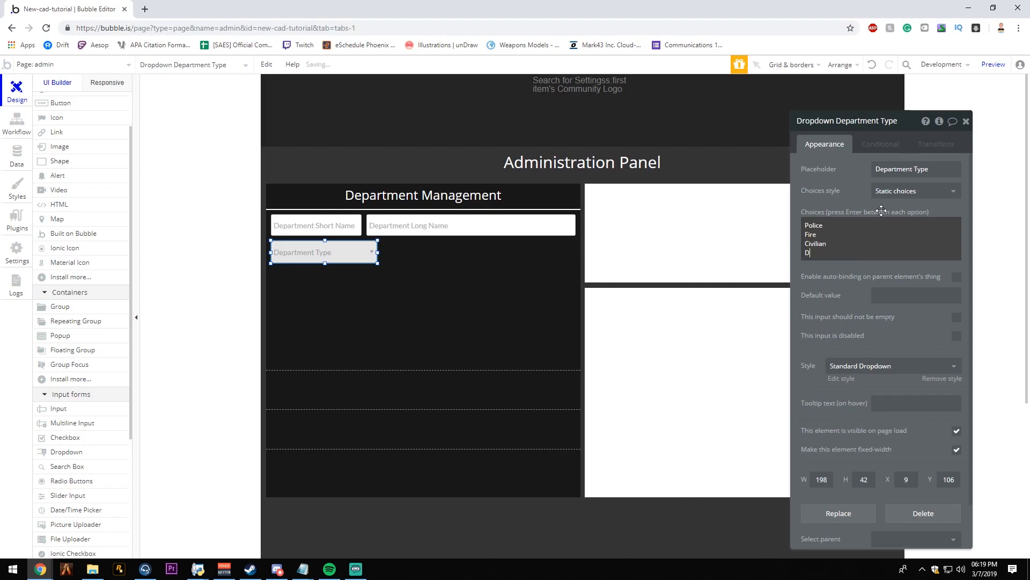
{"action": "left_click", "coordinate": [839, 287]}
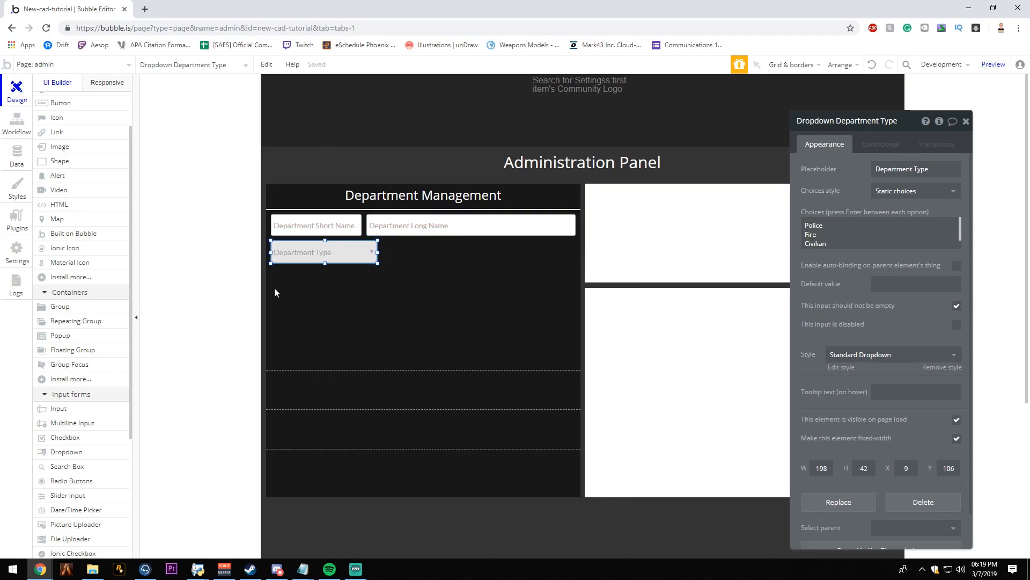
- Require the Department Long Name and Department Short Name inputs not to be empty
{"action": "left_click", "coordinate": [472, 225]}
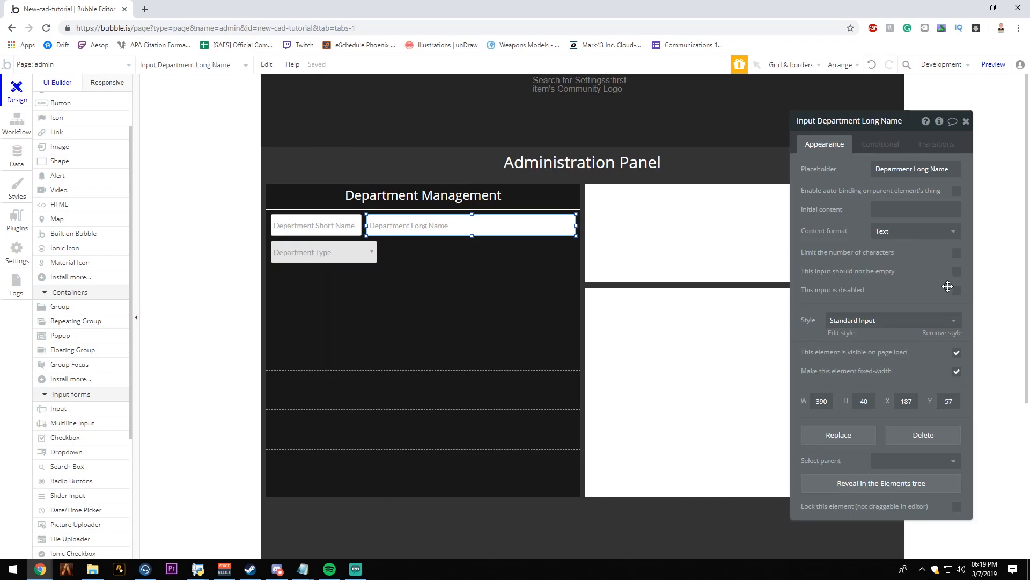
{"action": "left_click", "coordinate": [344, 228]}
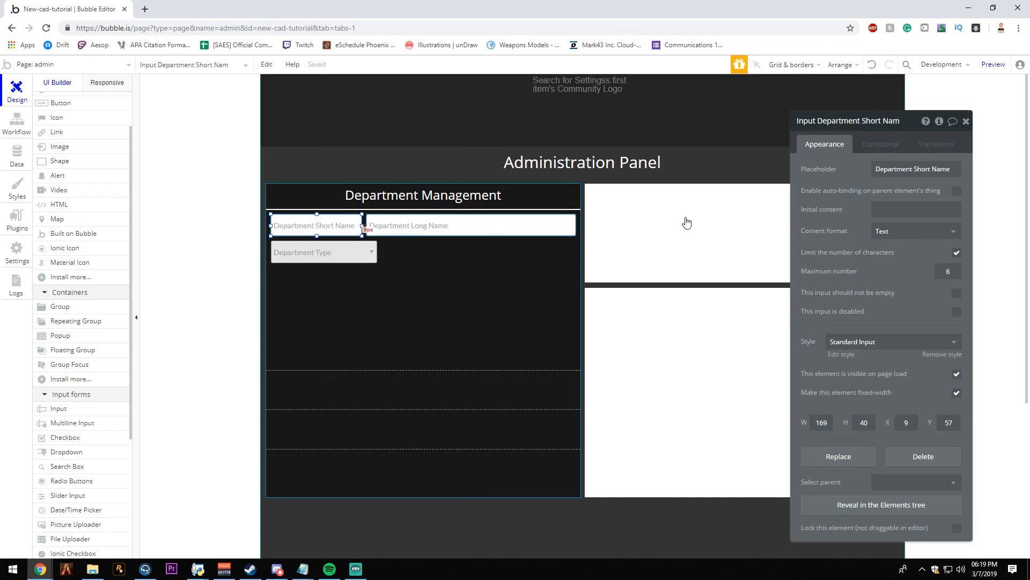
{"action": "left_click", "coordinate": [957, 292]}
{"action": "left_click", "coordinate": [374, 261]}
{"action": "left_click_drag", "start_coordinate": [377, 263], "coordinate": [412, 263]}
{"action": "scroll", "coordinate": [103, 333], "scroll_direction": "up", "scroll_amount": 2}
{"action": "left_click", "coordinate": [80, 201]}
{"action": "left_click_drag", "start_coordinate": [430, 245], "coordinate": [531, 295]}
{"action": "scroll", "coordinate": [472, 282], "scroll_direction": "down", "scroll_amount": 5}
{"action": "scroll", "coordinate": [434, 282], "scroll_direction": "up", "scroll_amount": 5}
{"action": "key", "text": "Delete"}
- Add a picture uploader in departmentManager beside the department inputs and adjust its edges to fit against the right side
{"action": "scroll", "coordinate": [154, 285], "scroll_direction": "down", "scroll_amount": 4}
{"action": "scroll", "coordinate": [99, 307], "scroll_direction": "down", "scroll_amount": 4}
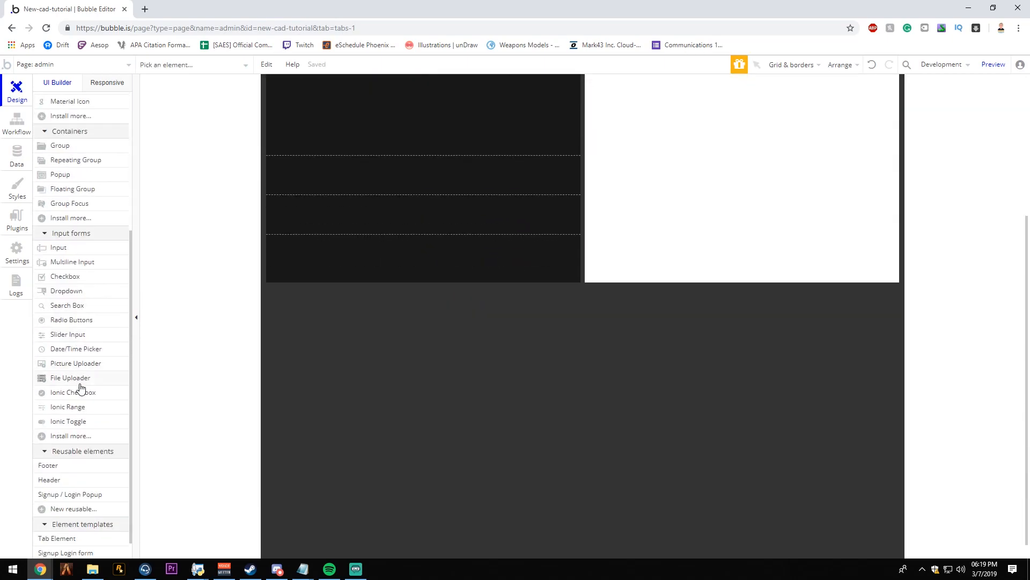
{"action": "left_click", "coordinate": [60, 361]}
{"action": "scroll", "coordinate": [394, 304], "scroll_direction": "up", "scroll_amount": 4}
{"action": "left_click_drag", "start_coordinate": [420, 241], "coordinate": [463, 261]}
{"action": "left_click", "coordinate": [474, 265]}
{"action": "double_click", "coordinate": [474, 266]}
{"action": "left_click_drag", "start_coordinate": [554, 274], "coordinate": [575, 274]}
{"action": "left_click_drag", "start_coordinate": [499, 306], "coordinate": [499, 334]}
{"action": "left_click_drag", "start_coordinate": [421, 285], "coordinate": [478, 287]}
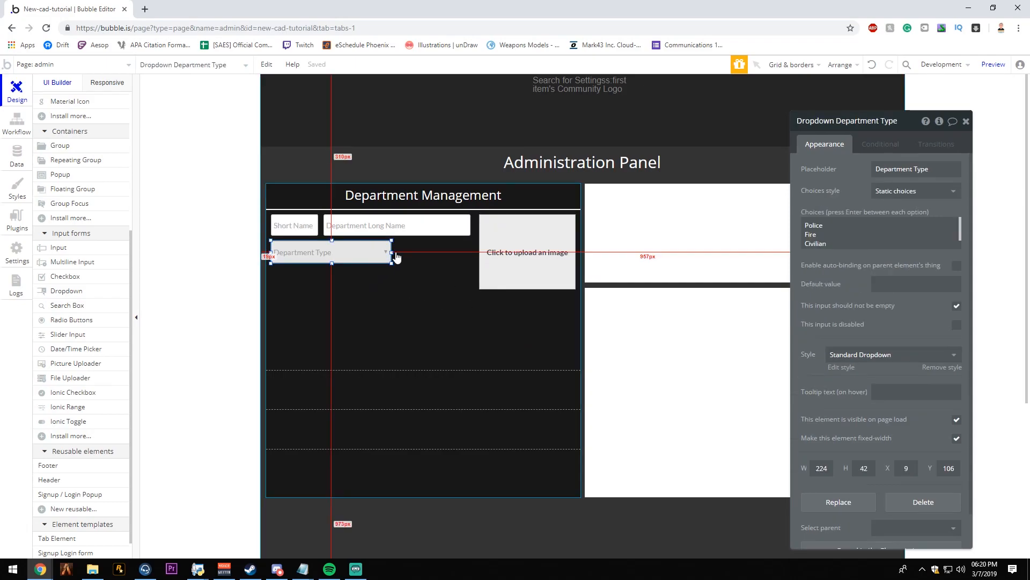
- Widen the Department Type dropdown to about 372 px and add a button about 372 × 39 px below it
{"action": "left_click_drag", "start_coordinate": [392, 253], "coordinate": [471, 254]}
{"action": "scroll", "coordinate": [77, 237], "scroll_direction": "up", "scroll_amount": 4}
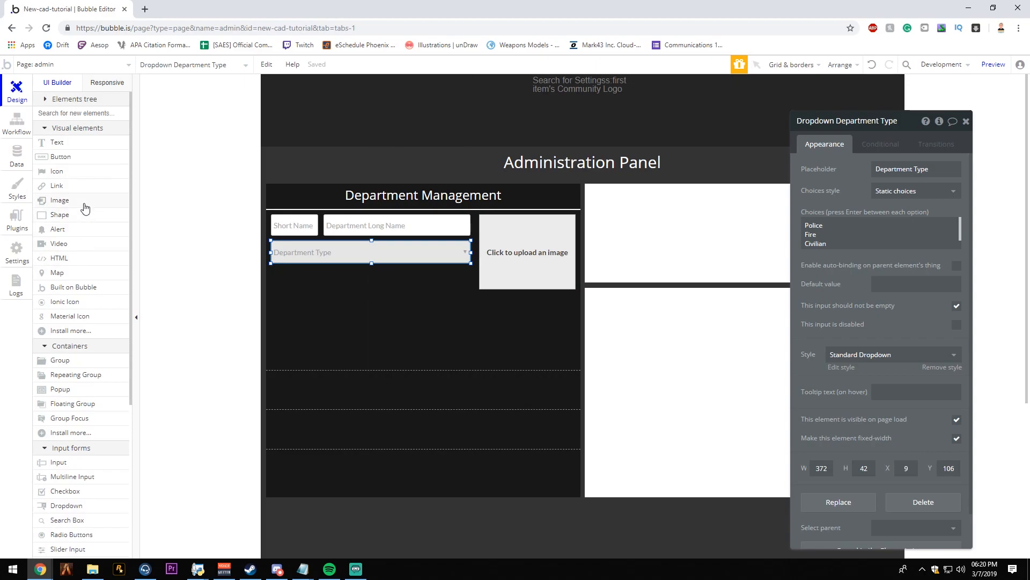
{"action": "left_click", "coordinate": [59, 156]}
{"action": "left_click", "coordinate": [318, 276]}
{"action": "left_click_drag", "start_coordinate": [349, 283], "coordinate": [373, 289]}
{"action": "left_click", "coordinate": [470, 350]}
{"action": "left_click", "coordinate": [449, 287]}
- Label the new button "Create Department"
{"action": "left_click", "coordinate": [893, 171]}
{"action": "type", "text": "Create"}
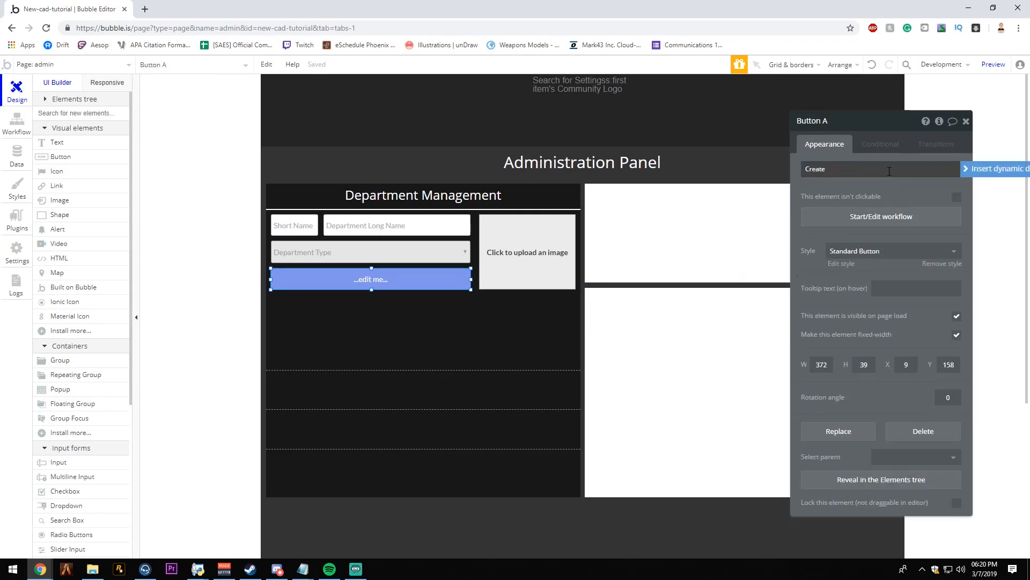
{"action": "type", "text": " Departmnet"}
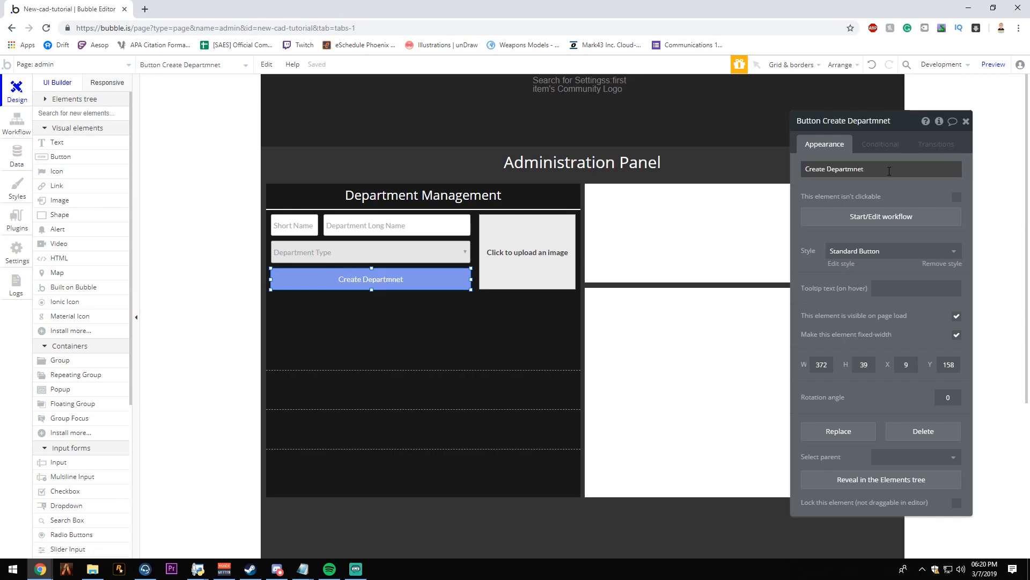
{"action": "key", "text": "BackSpace"}
{"action": "key", "text": "BackSpace"}
{"action": "key", "text": "BackSpace"}
{"action": "key", "text": "BackSpace"}
{"action": "key", "text": "BackSpace"}
{"action": "key", "text": "BackSpace"}
{"action": "key", "text": "BackSpace"}
{"action": "key", "text": "BackSpace"}
{"action": "type", "text": "partment"}
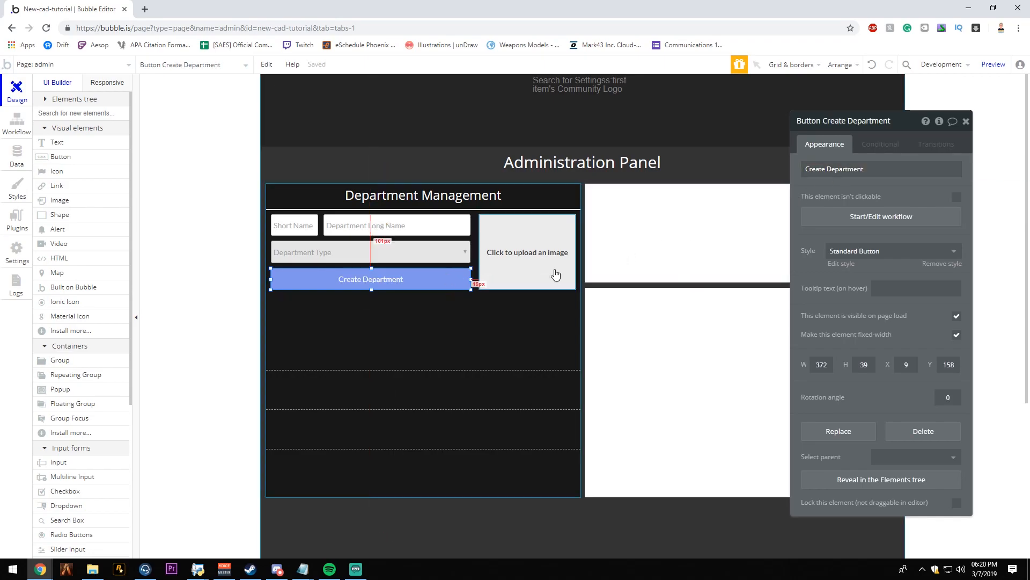
- Apply the Warning Button style to the Create Department button
{"action": "left_click", "coordinate": [873, 253]}
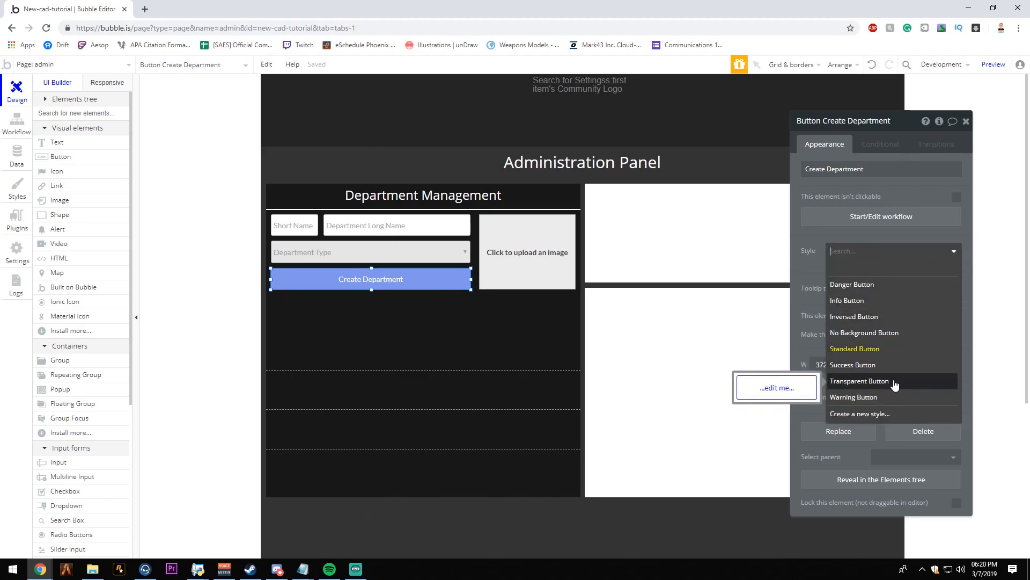
{"action": "left_click", "coordinate": [882, 398]}
{"action": "left_click", "coordinate": [435, 290]}
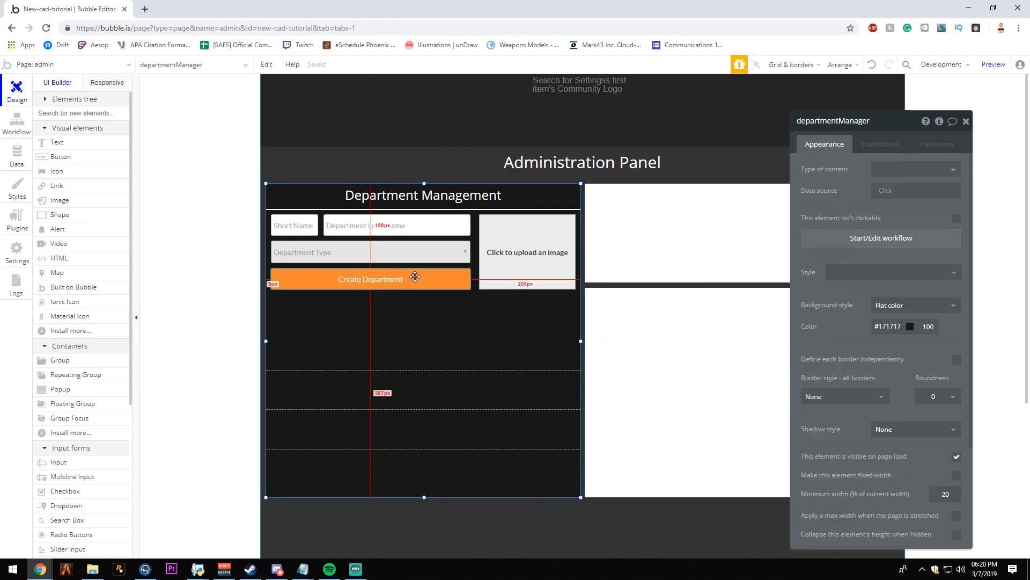
- Stretch the Department repeating group's upper edge up to just below the Create Department button
{"action": "left_click", "coordinate": [520, 367]}
{"action": "left_click_drag", "start_coordinate": [424, 330], "coordinate": [432, 300]}
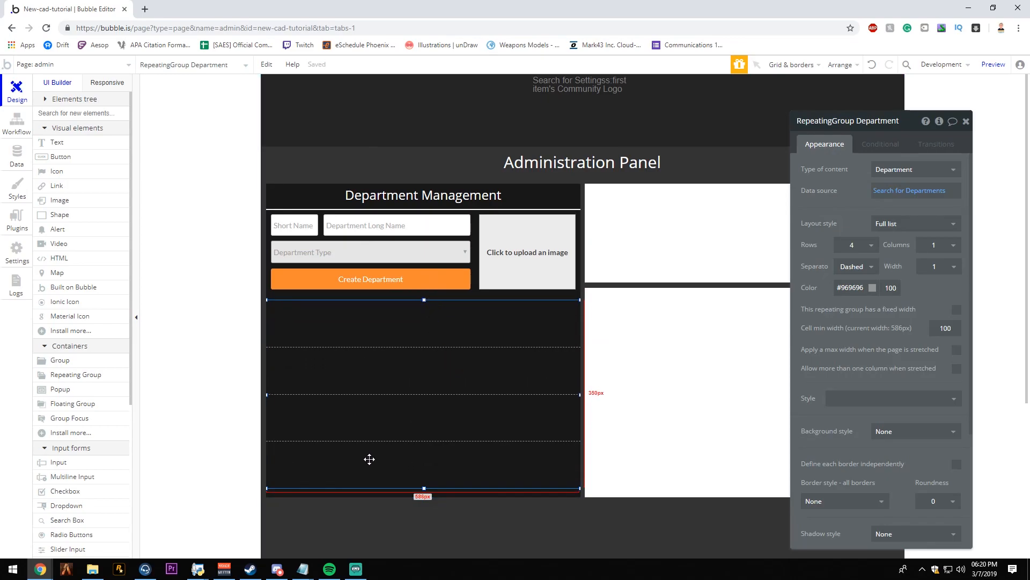
{"action": "left_click", "coordinate": [454, 512]}
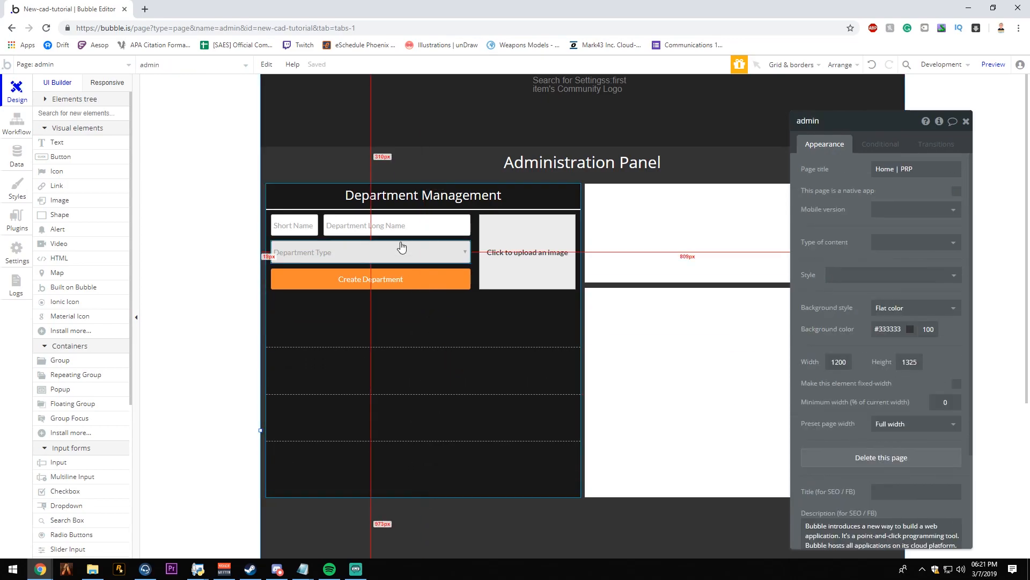
{"action": "left_click", "coordinate": [395, 279]}
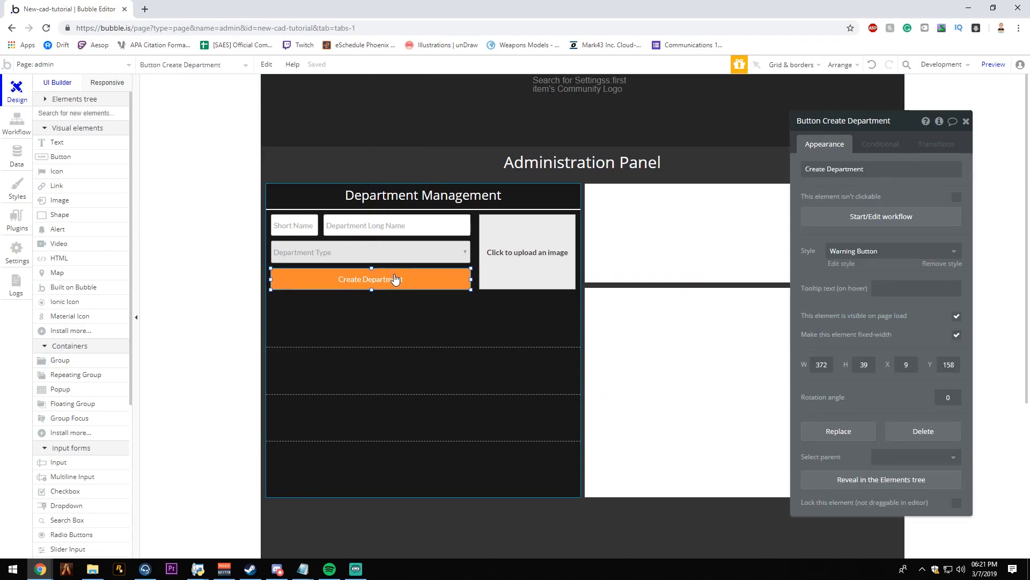
{"action": "left_click", "coordinate": [384, 359]}
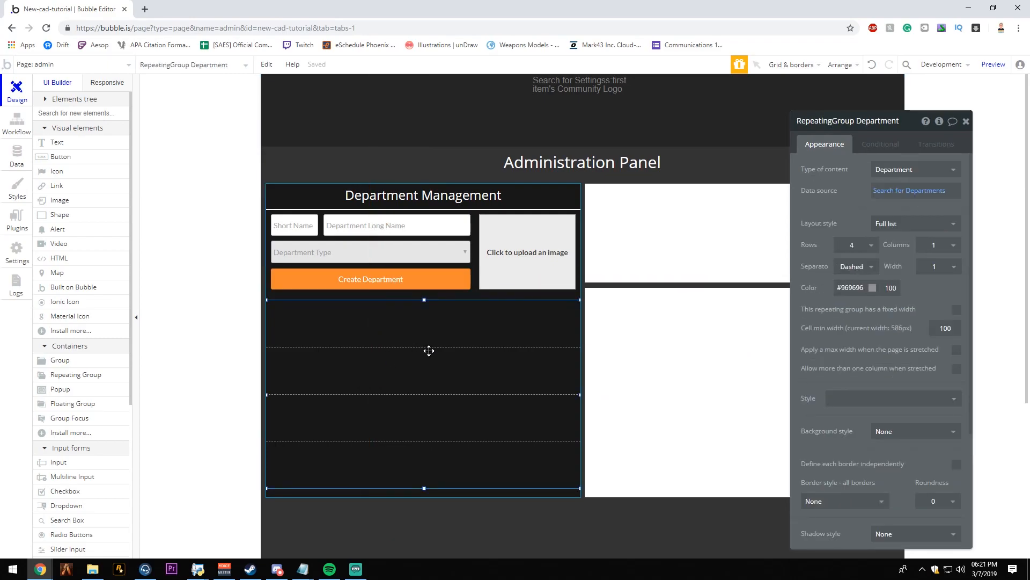
{"action": "key", "text": "Escape"}
{"action": "left_click", "coordinate": [76, 378]}
{"action": "mouse_move", "coordinate": [333, 337]}
{"action": "left_mouse_down"}
{"action": "mouse_move", "coordinate": [483, 373]}
{"action": "mouse_move", "coordinate": [345, 343]}
{"action": "mouse_move", "coordinate": [372, 328]}
{"action": "left_mouse_up"}
{"action": "key", "text": "ctrl+z"}
{"action": "key", "text": "ctrl+z"}
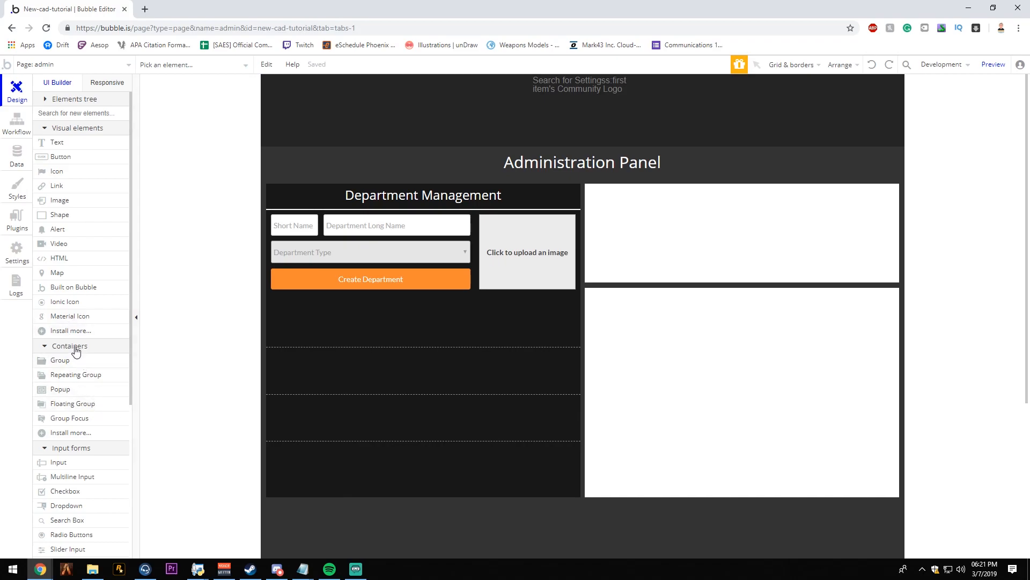
- Examine the Department repeating group's layout style options, its department search settings, and the available separator styles
{"action": "double_click", "coordinate": [413, 357]}
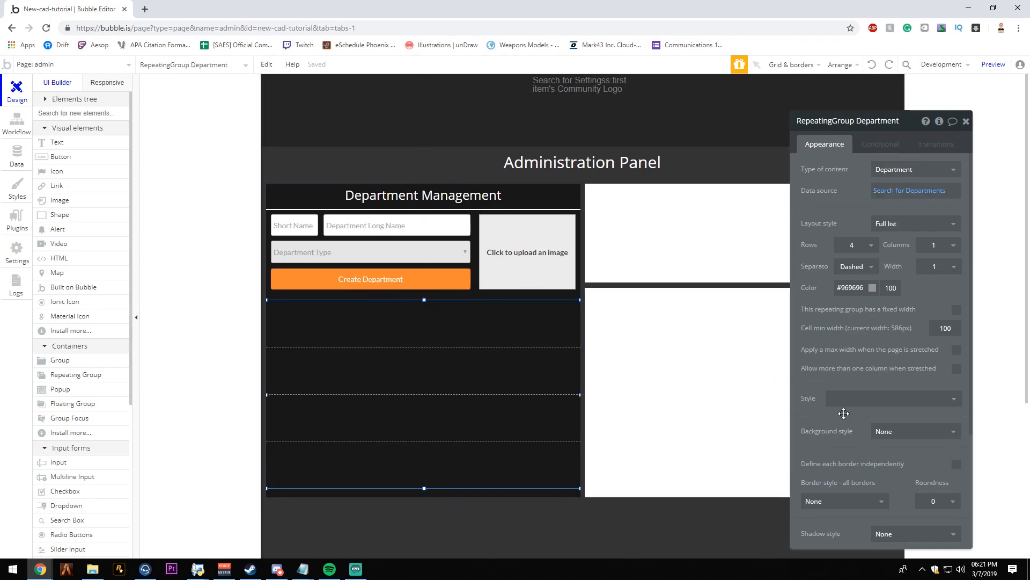
{"action": "left_click", "coordinate": [883, 224]}
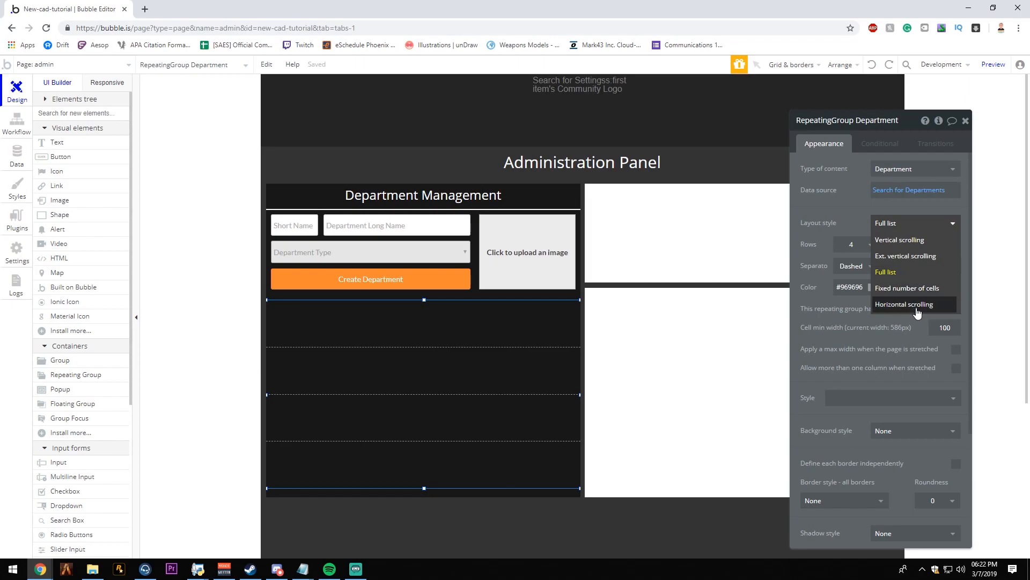
{"action": "left_click", "coordinate": [849, 316]}
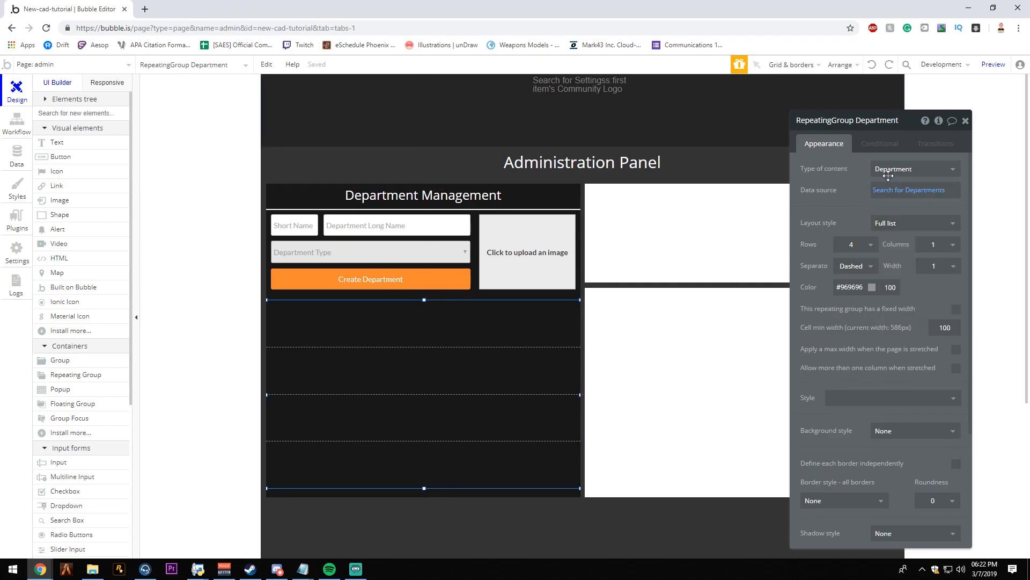
{"action": "left_click", "coordinate": [907, 190]}
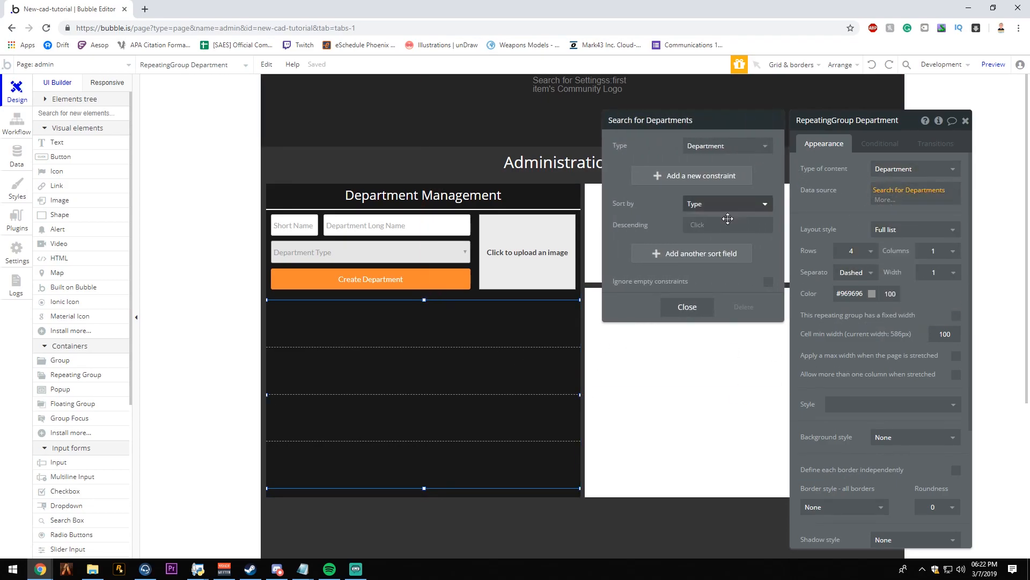
{"action": "left_click", "coordinate": [688, 307]}
{"action": "left_click", "coordinate": [869, 272]}
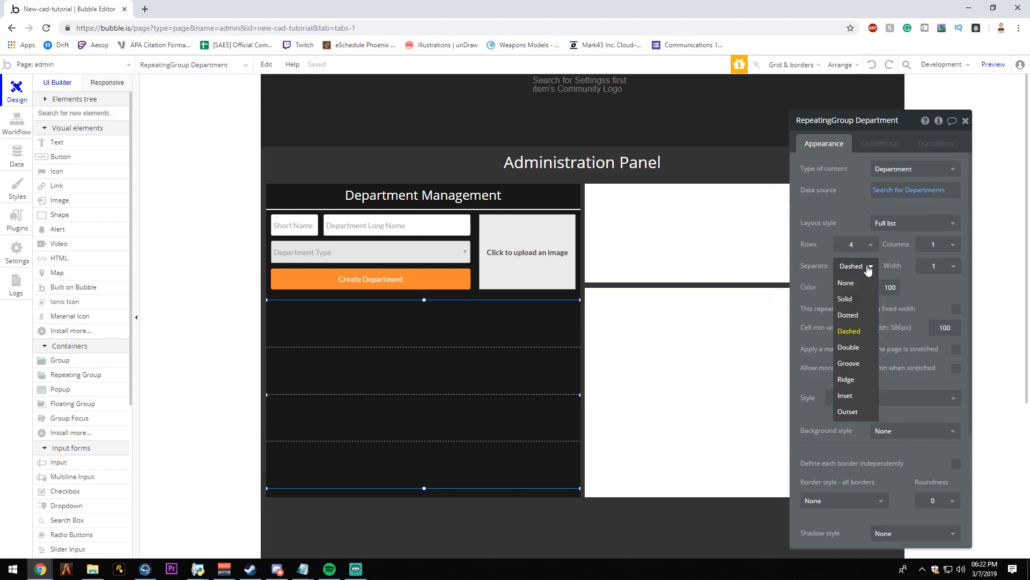
{"action": "left_click", "coordinate": [862, 267]}
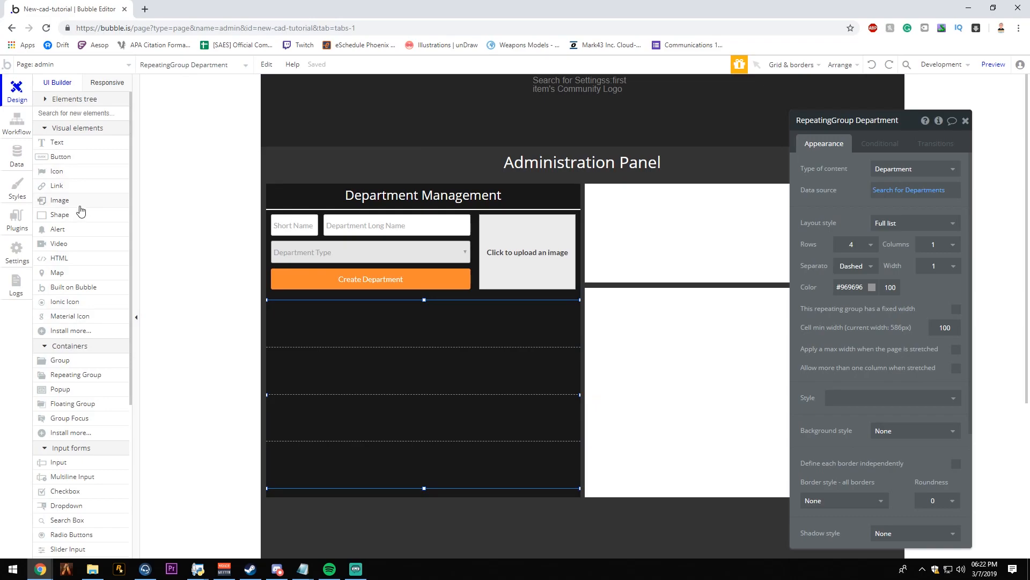
- Draw an image in the first cell of the Department repeating group and size it to about 76 × 75 px
{"action": "left_click", "coordinate": [62, 200]}
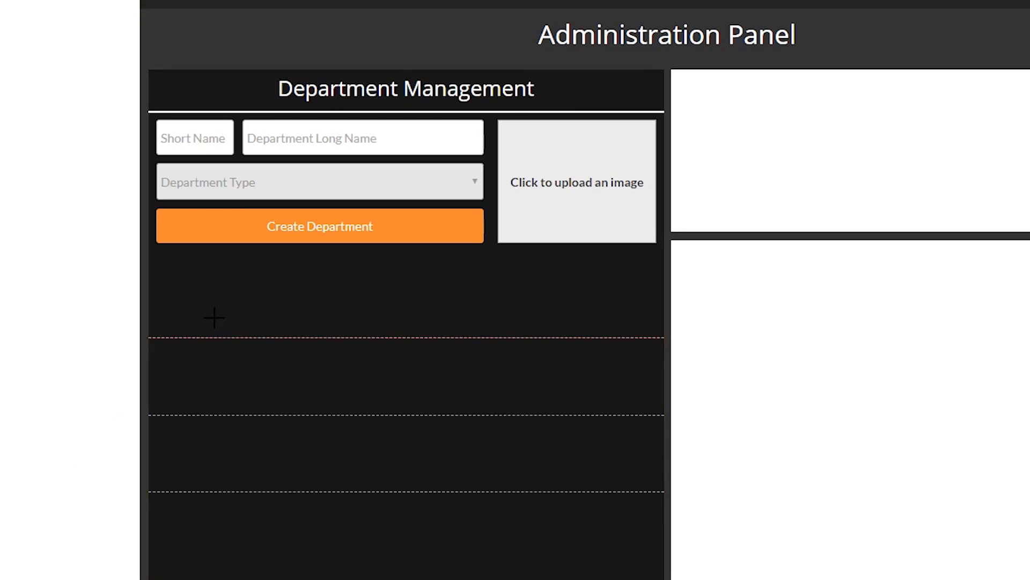
{"action": "left_click_drag", "start_coordinate": [162, 285], "coordinate": [232, 330]}
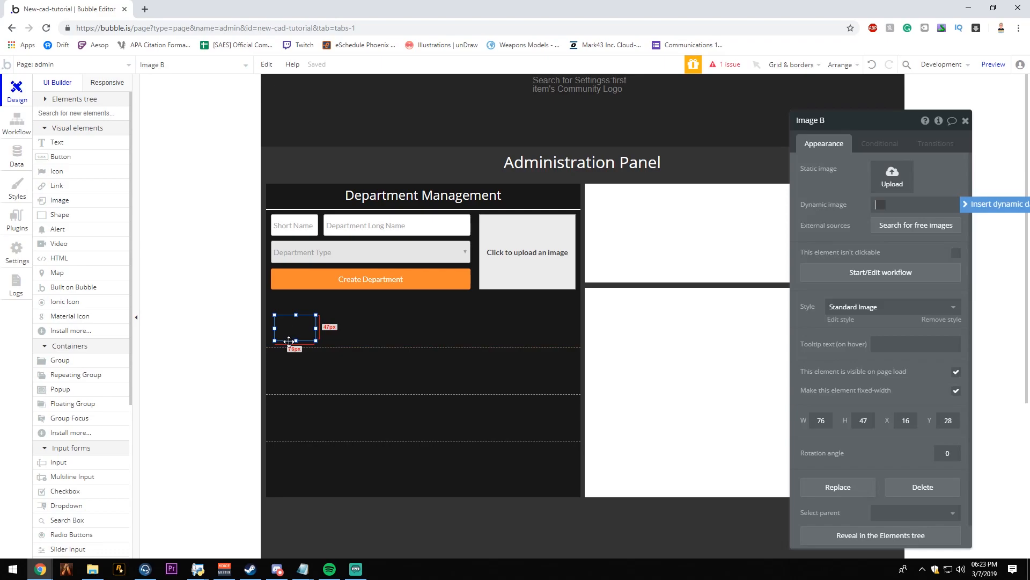
{"action": "left_click", "coordinate": [380, 340]}
{"action": "left_click", "coordinate": [291, 329]}
{"action": "mouse_move", "coordinate": [296, 314]}
{"action": "left_mouse_down"}
{"action": "mouse_move", "coordinate": [297, 260]}
{"action": "mouse_move", "coordinate": [296, 304]}
{"action": "left_mouse_up"}
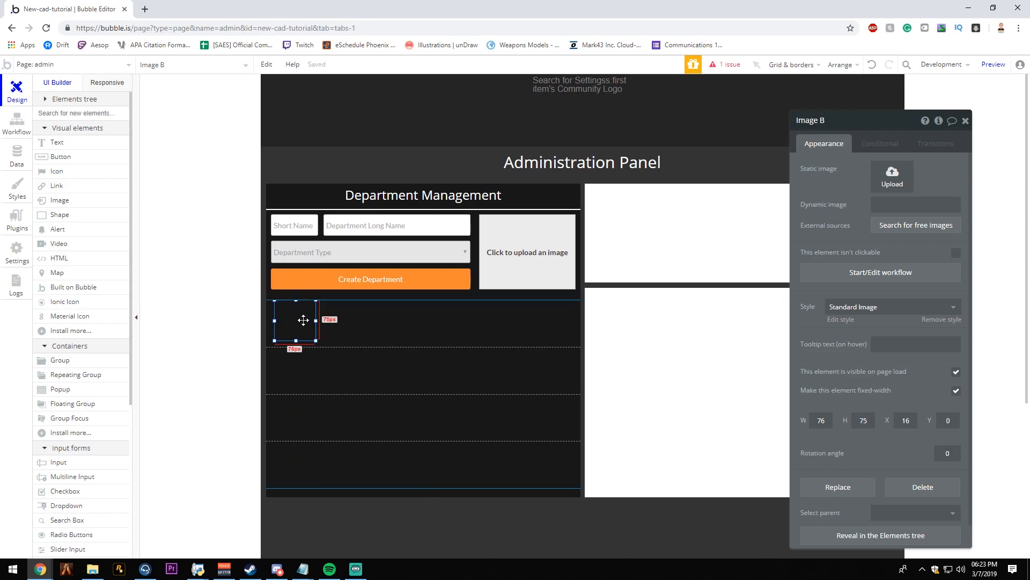
- Center the new image vertically in its cell and widen it to about 83 px, aligned with the form inputs above
{"action": "right_click", "coordinate": [303, 322]}
{"action": "left_click", "coordinate": [344, 511]}
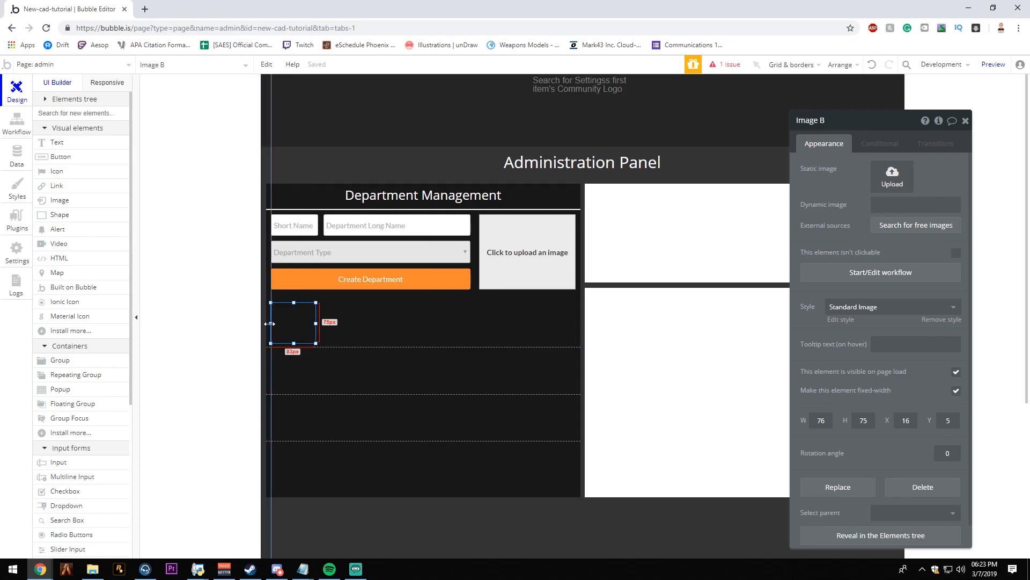
{"action": "left_click", "coordinate": [400, 344]}
{"action": "left_click", "coordinate": [302, 330]}
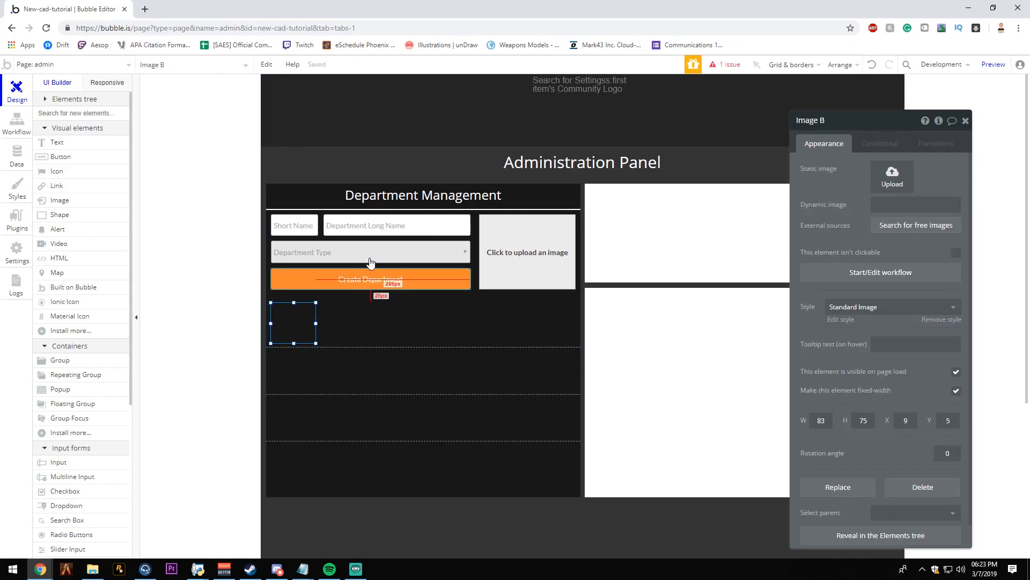
{"action": "left_click", "coordinate": [390, 367]}
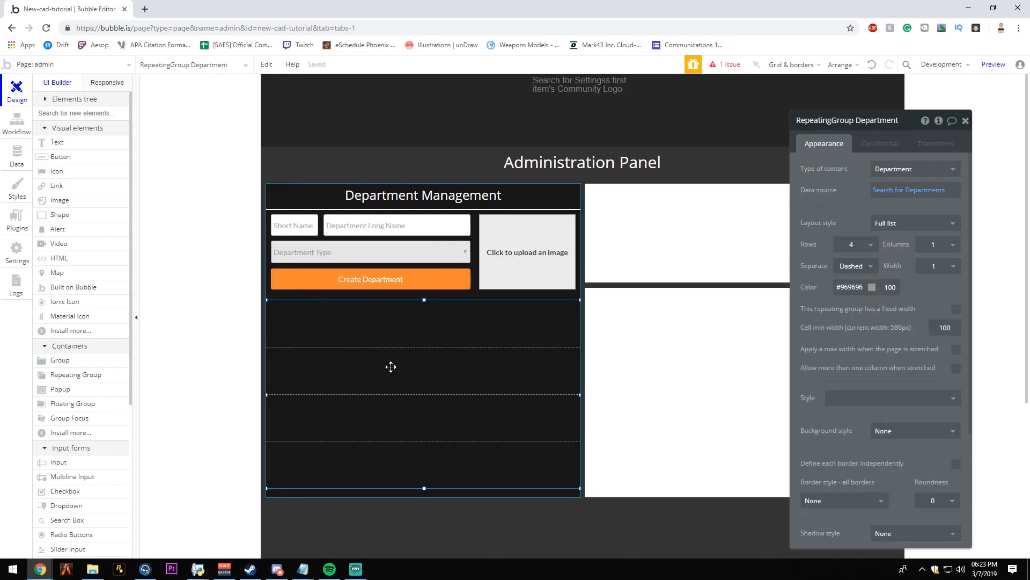
{"action": "left_click", "coordinate": [307, 334]}
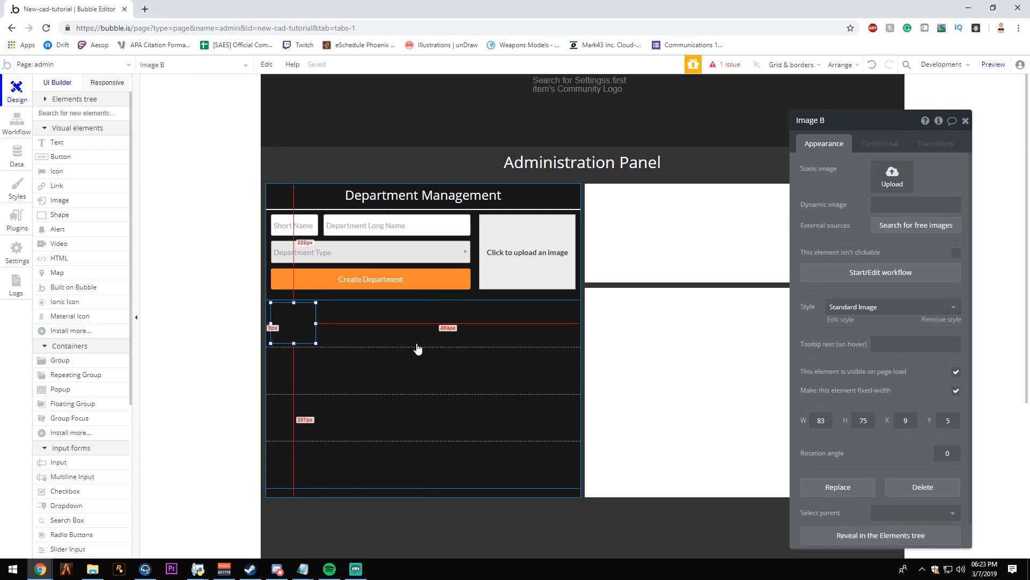
{"action": "left_click", "coordinate": [359, 335]}
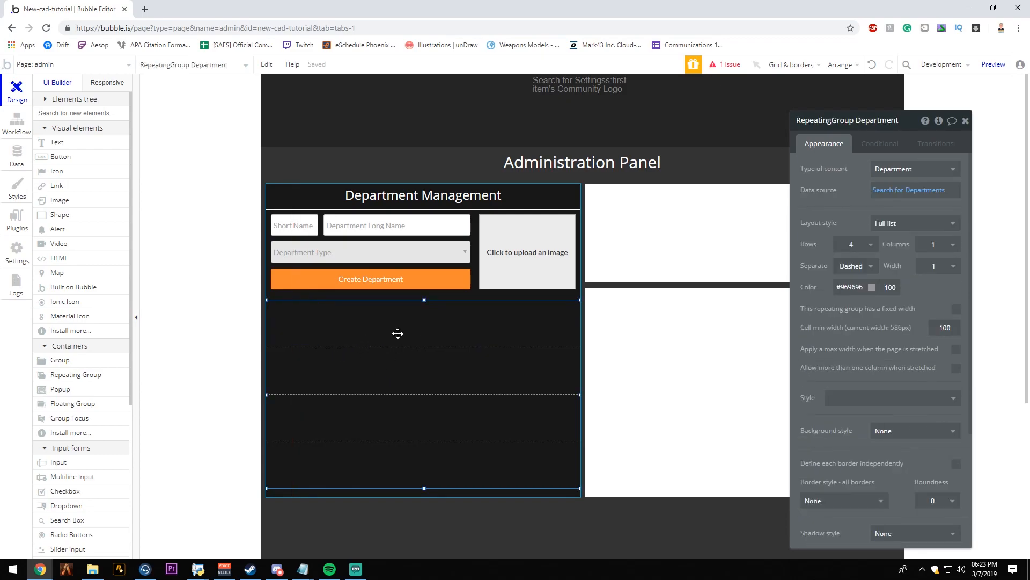
- Set the cell image's dynamic source to Current cell's Department's Logo
{"action": "left_click", "coordinate": [312, 317]}
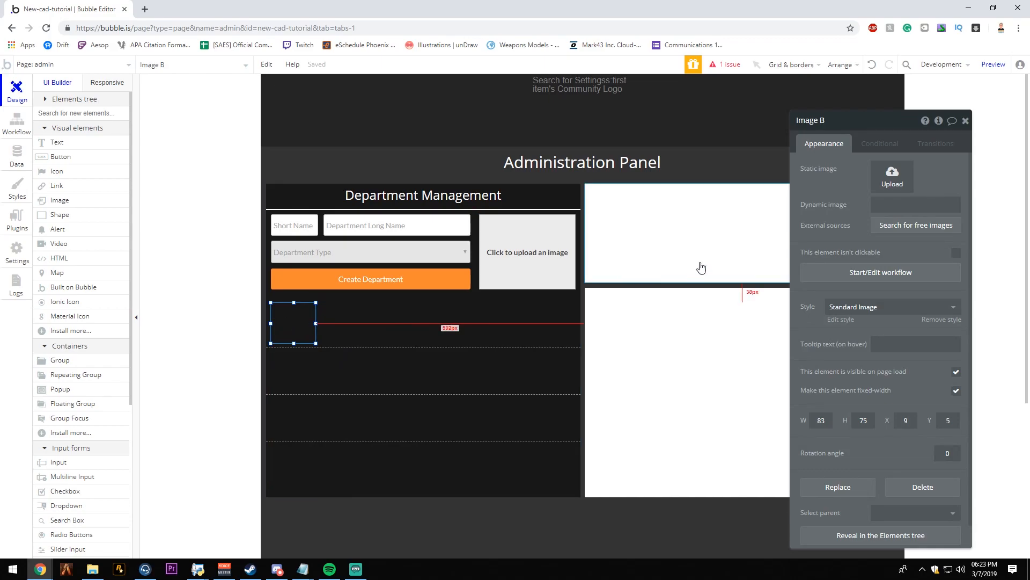
{"action": "left_click", "coordinate": [913, 205]}
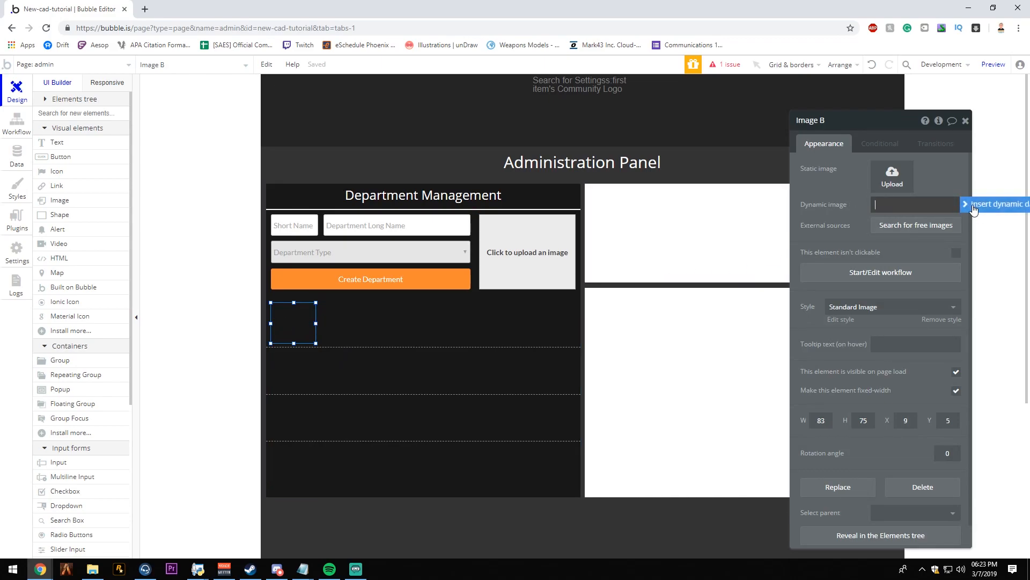
{"action": "left_click_drag", "start_coordinate": [829, 190], "coordinate": [717, 187]}
{"action": "left_click", "coordinate": [791, 197]}
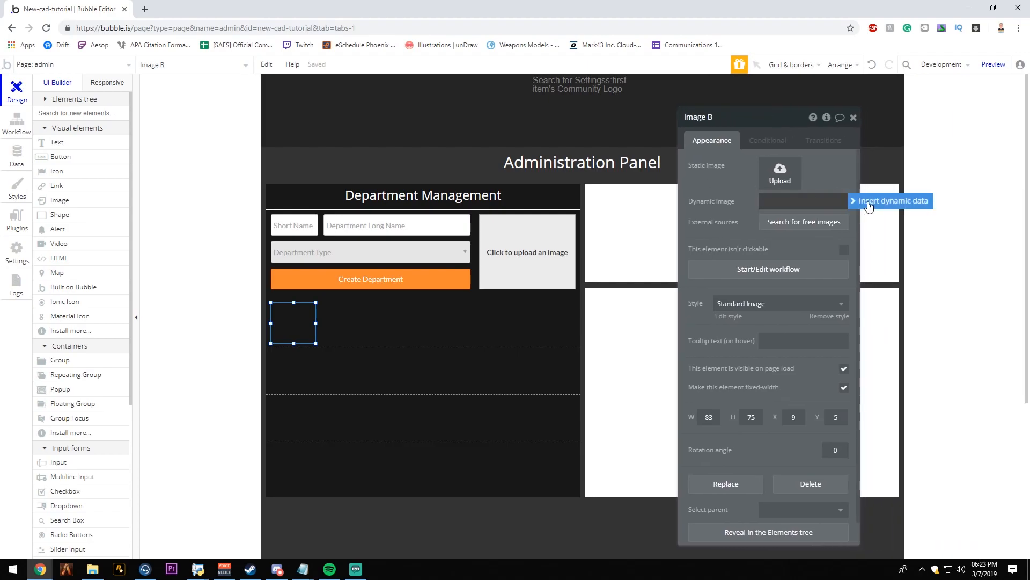
{"action": "left_click", "coordinate": [892, 201]}
{"action": "left_click", "coordinate": [801, 232]}
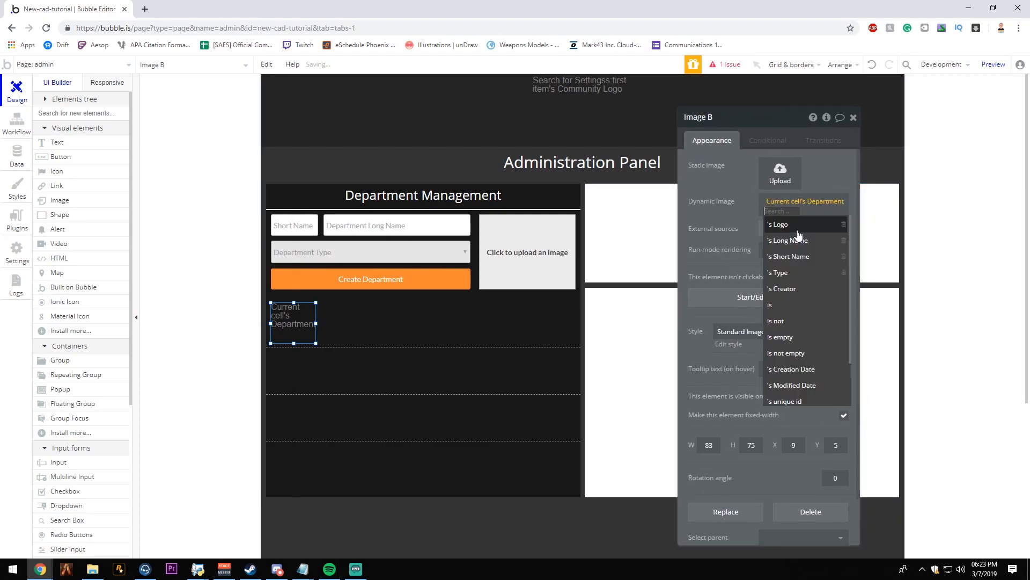
{"action": "left_click", "coordinate": [775, 219]}
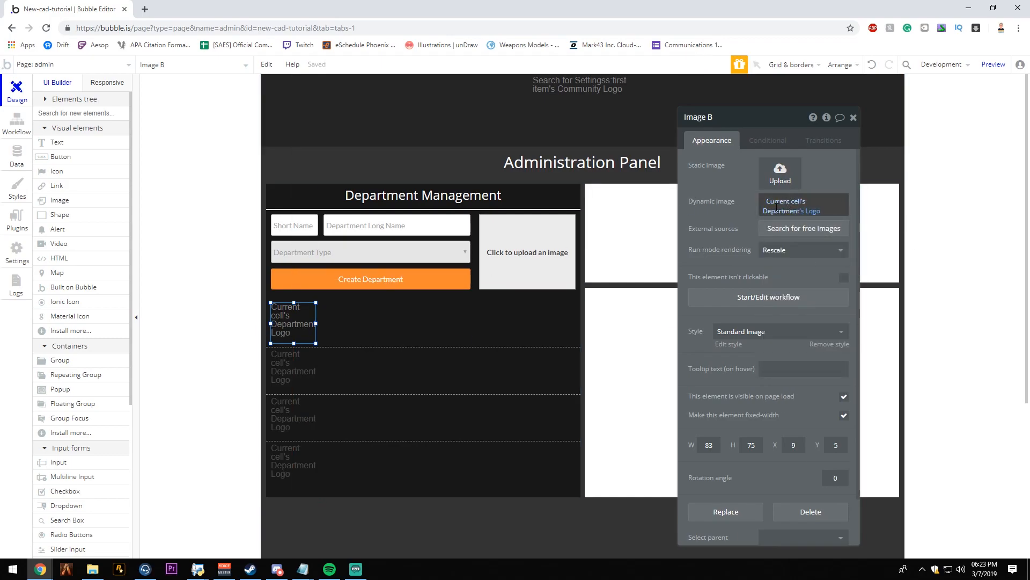
- Choose Rescale as the department logo image's run-mode rendering
{"action": "left_click", "coordinate": [507, 324]}
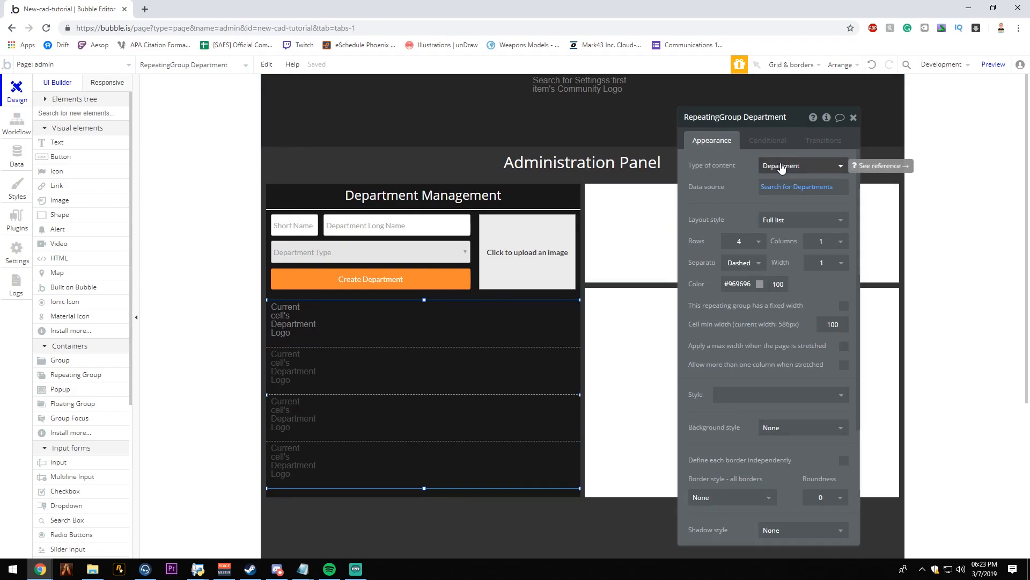
{"action": "left_click", "coordinate": [294, 326]}
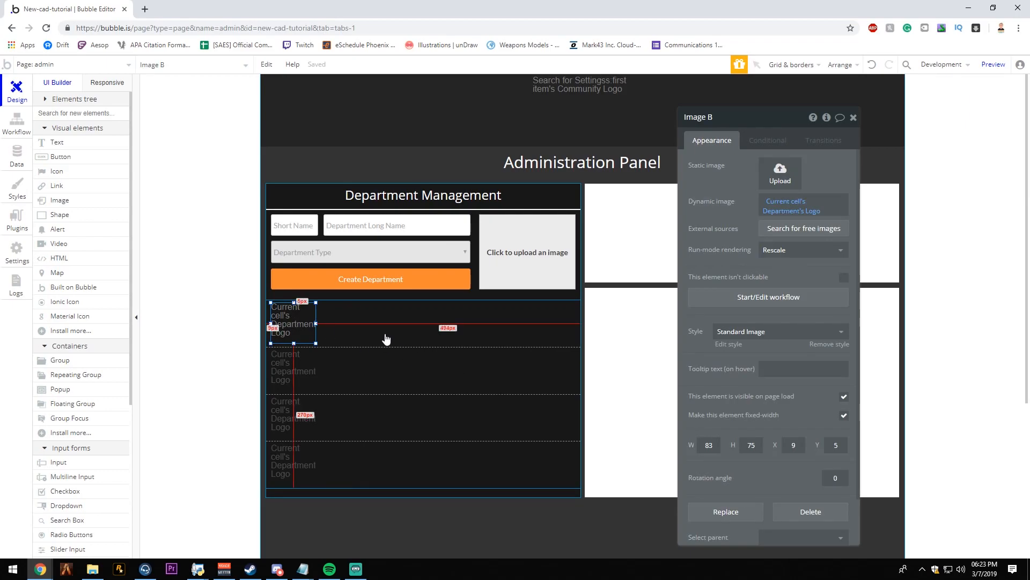
{"action": "left_click", "coordinate": [791, 250]}
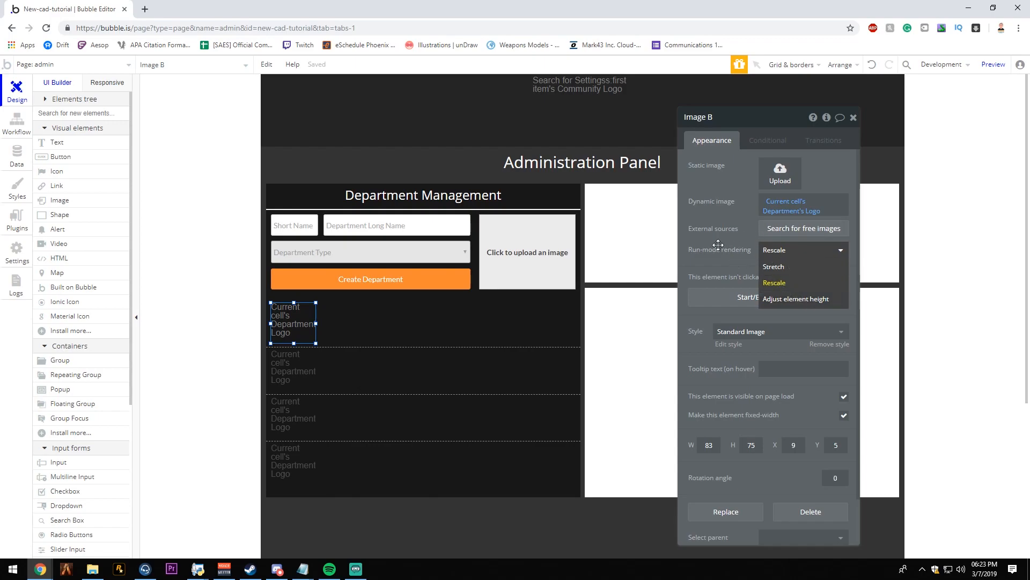
{"action": "left_click", "coordinate": [667, 260]}
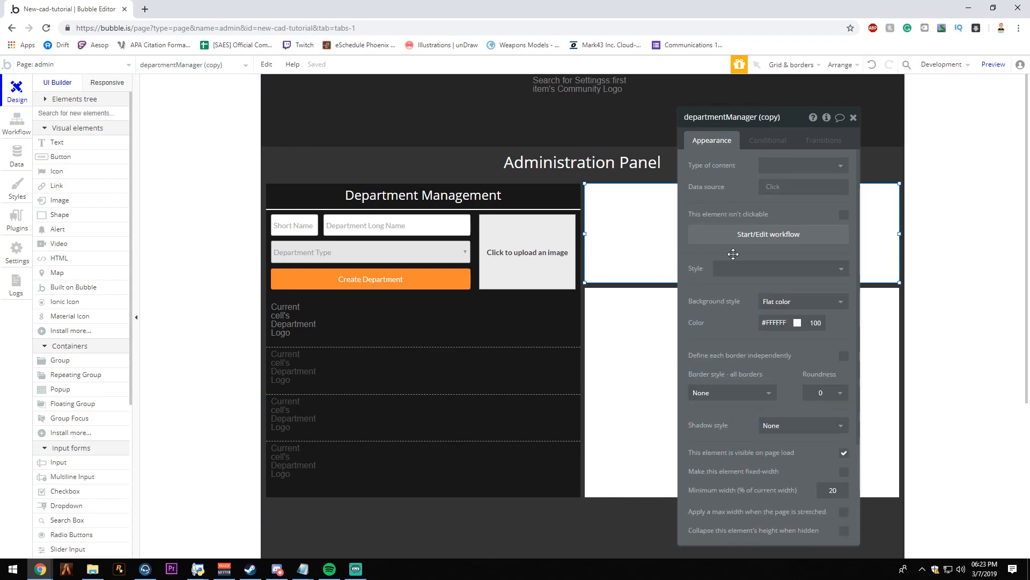
{"action": "left_click", "coordinate": [290, 321]}
{"action": "left_click", "coordinate": [777, 252]}
{"action": "left_click", "coordinate": [775, 282]}
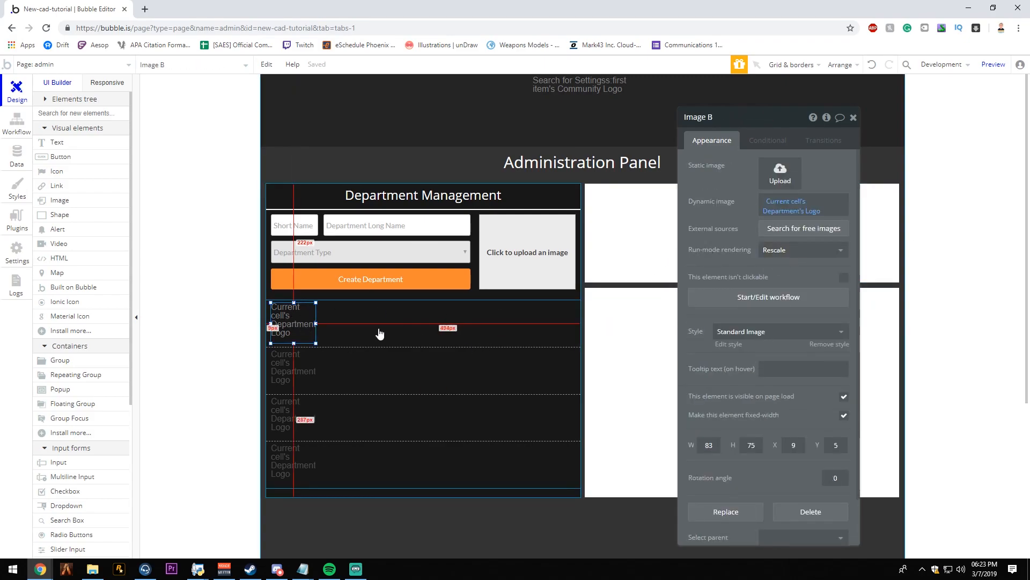
- Add a text element about 241 × 29 px beside the logo in the first cell and position it at Y 8
{"action": "left_click", "coordinate": [56, 142]}
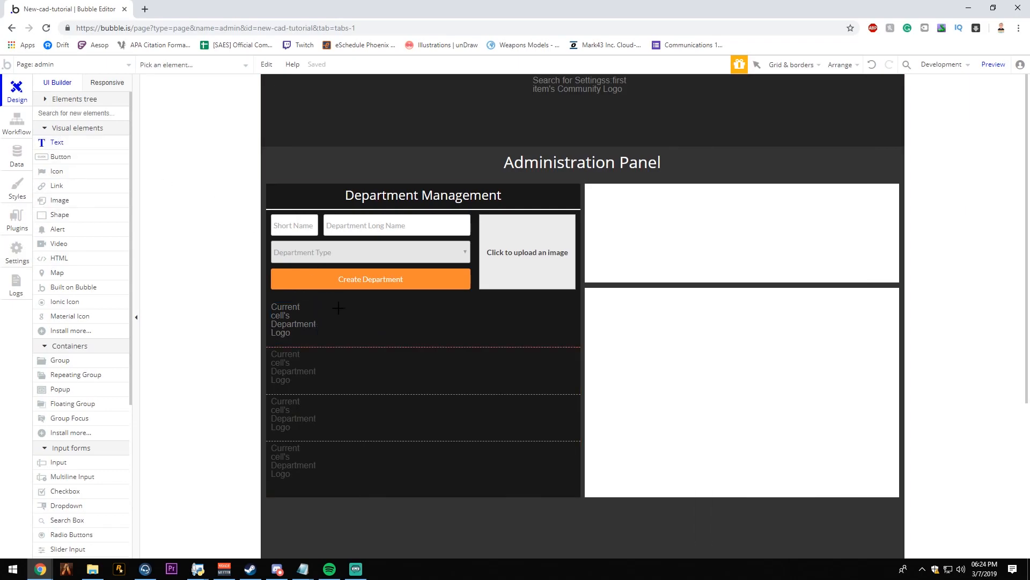
{"action": "left_click_drag", "start_coordinate": [332, 314], "coordinate": [460, 327]}
{"action": "right_click", "coordinate": [409, 332]}
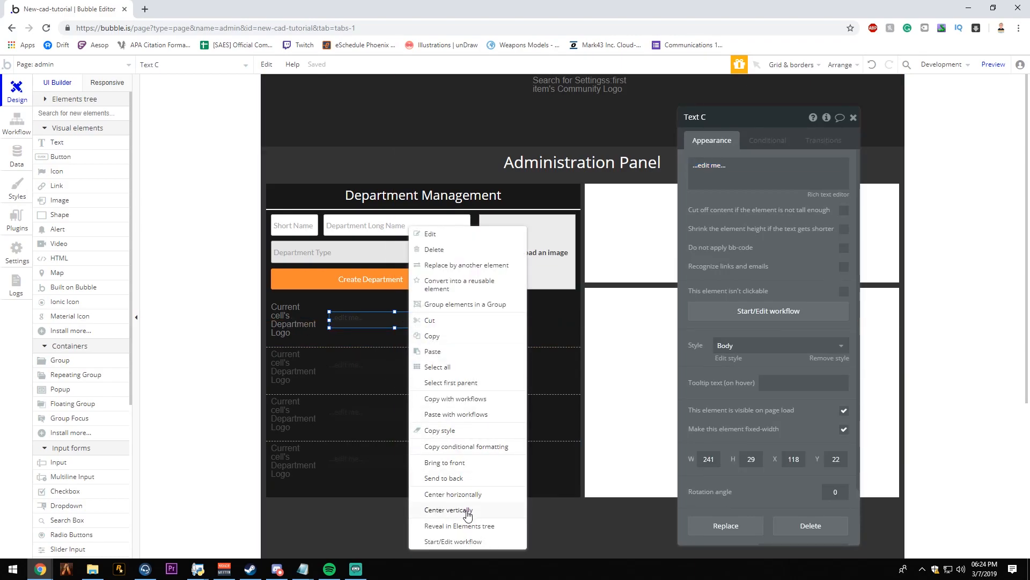
{"action": "left_click", "coordinate": [449, 510]}
{"action": "key", "text": "Down"}
{"action": "key", "text": "Up"}
{"action": "key", "text": "Up"}
{"action": "key", "text": "Up"}
{"action": "key", "text": "Up"}
{"action": "key", "text": "Up"}
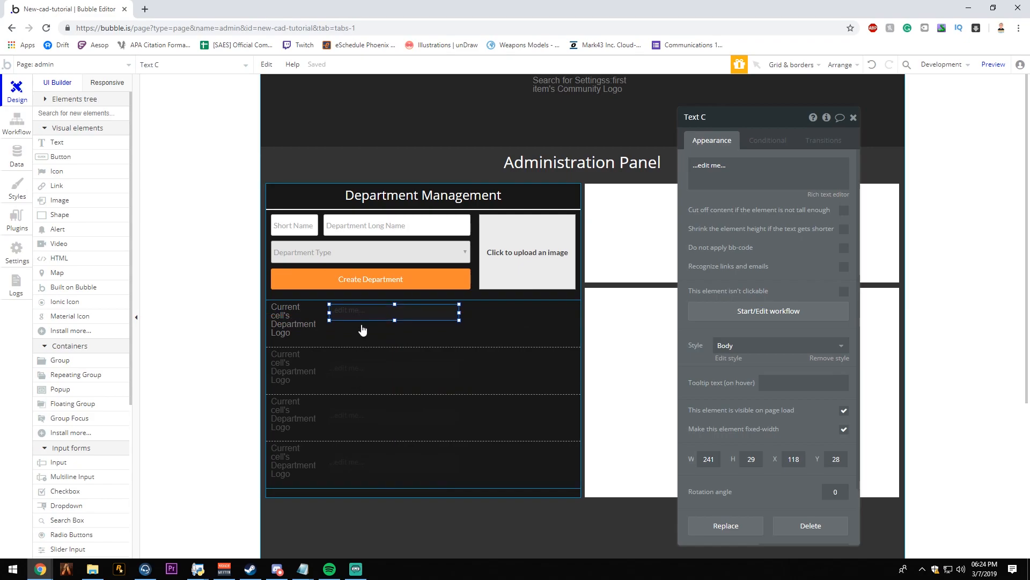
- Make the new text show Current cell's Department's Long Name and widen it to about 311 px
{"action": "left_click", "coordinate": [814, 175]}
{"action": "left_click", "coordinate": [877, 165]}
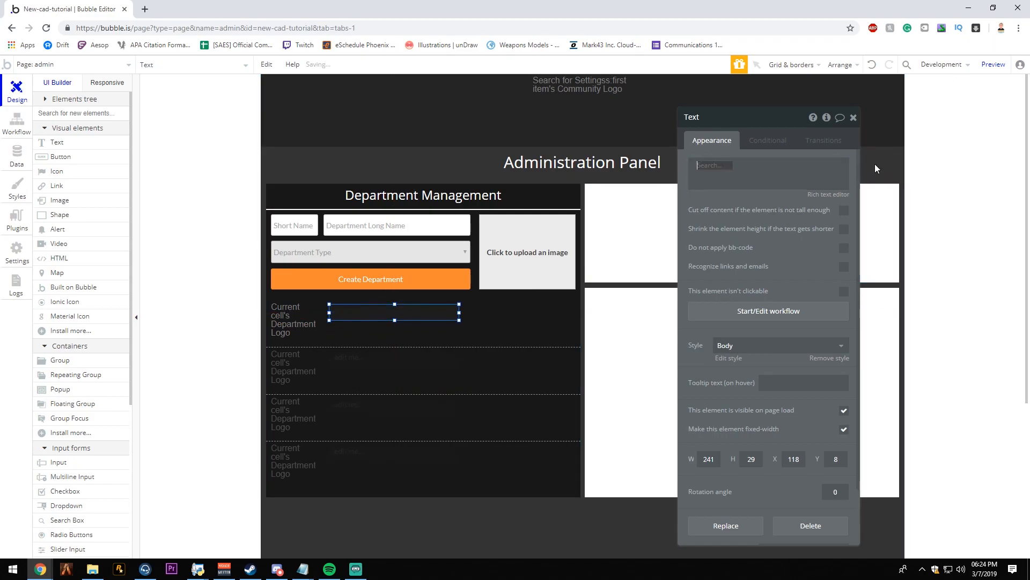
{"action": "left_click", "coordinate": [805, 180]}
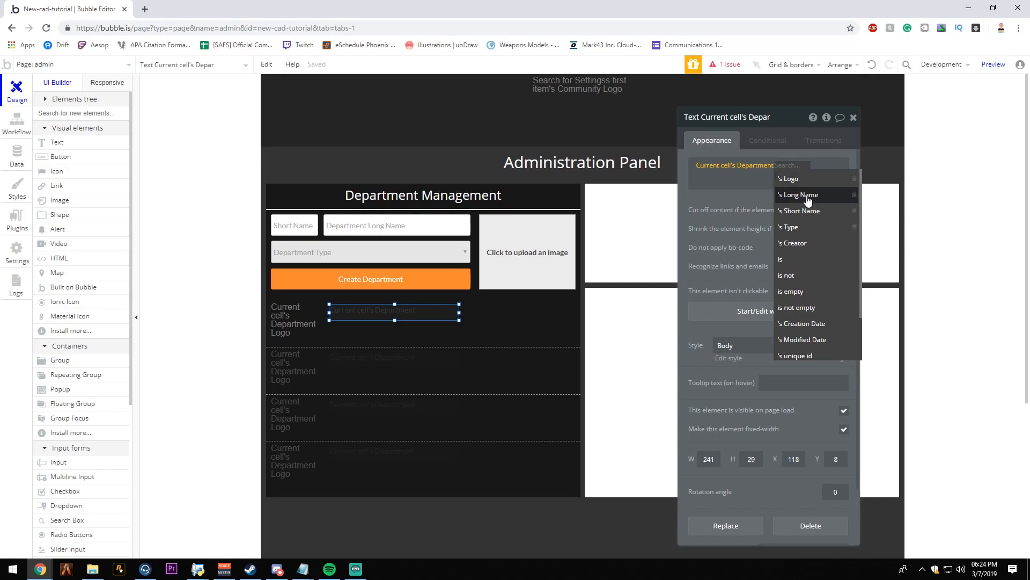
{"action": "left_click", "coordinate": [808, 194]}
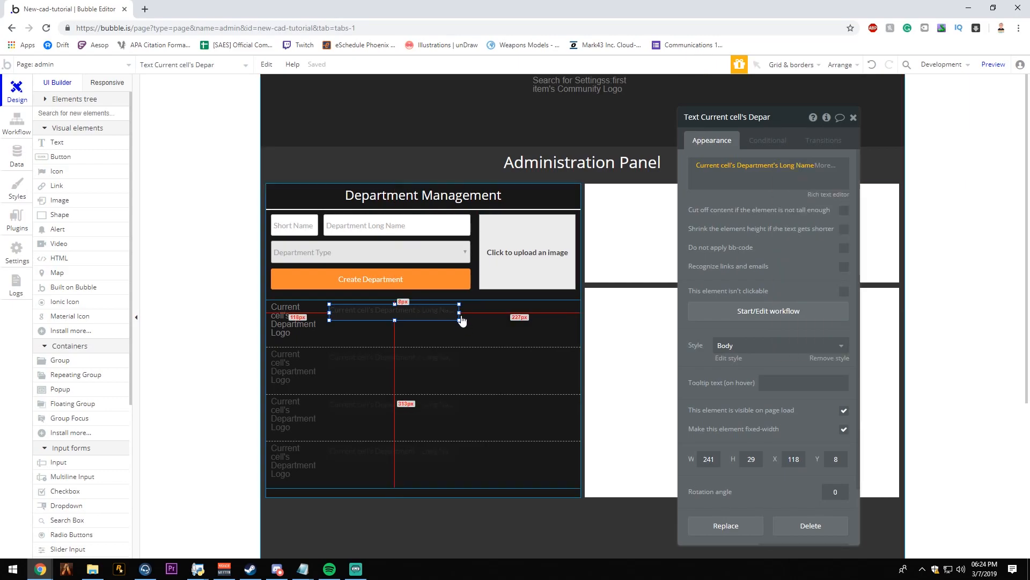
{"action": "left_click_drag", "start_coordinate": [460, 320], "coordinate": [497, 316]}
- Remove the Body style from the department long name text and set its font color to #FFFFFF
{"action": "left_click", "coordinate": [722, 346]}
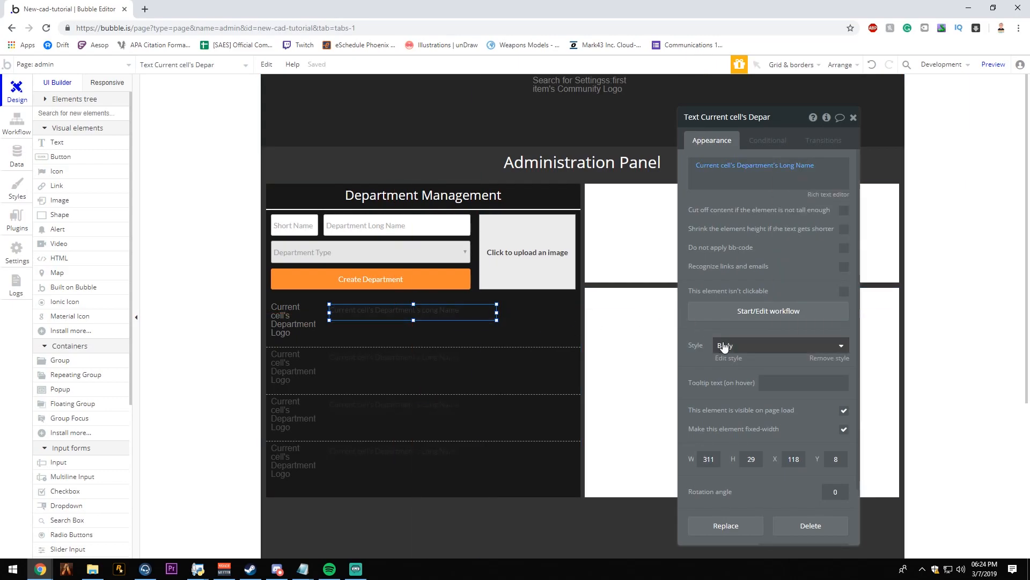
{"action": "left_click", "coordinate": [739, 359]}
{"action": "left_click", "coordinate": [823, 379]}
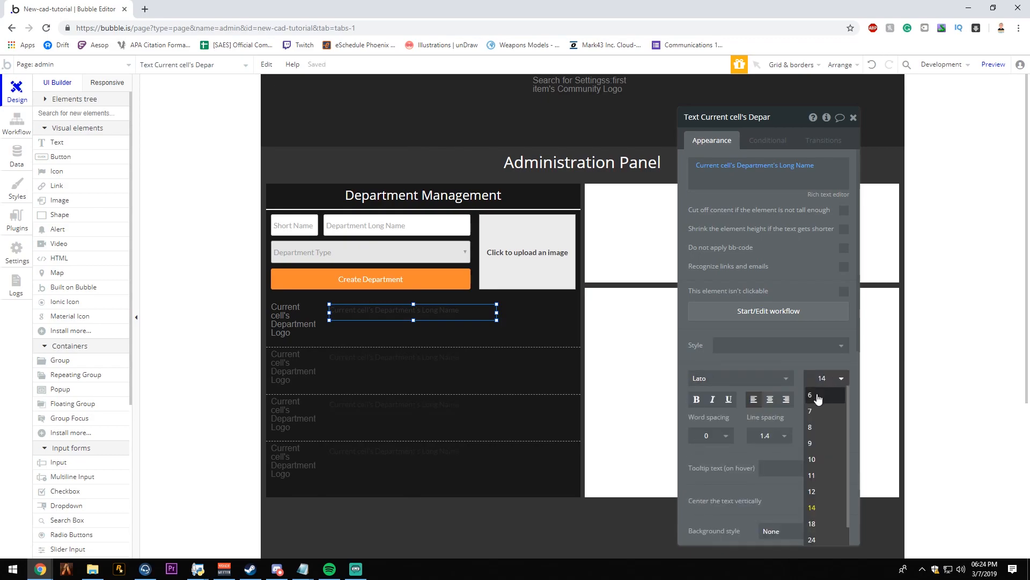
{"action": "left_click", "coordinate": [823, 379]}
{"action": "left_click", "coordinate": [827, 399]}
{"action": "left_click_drag", "start_coordinate": [823, 424], "coordinate": [749, 402]}
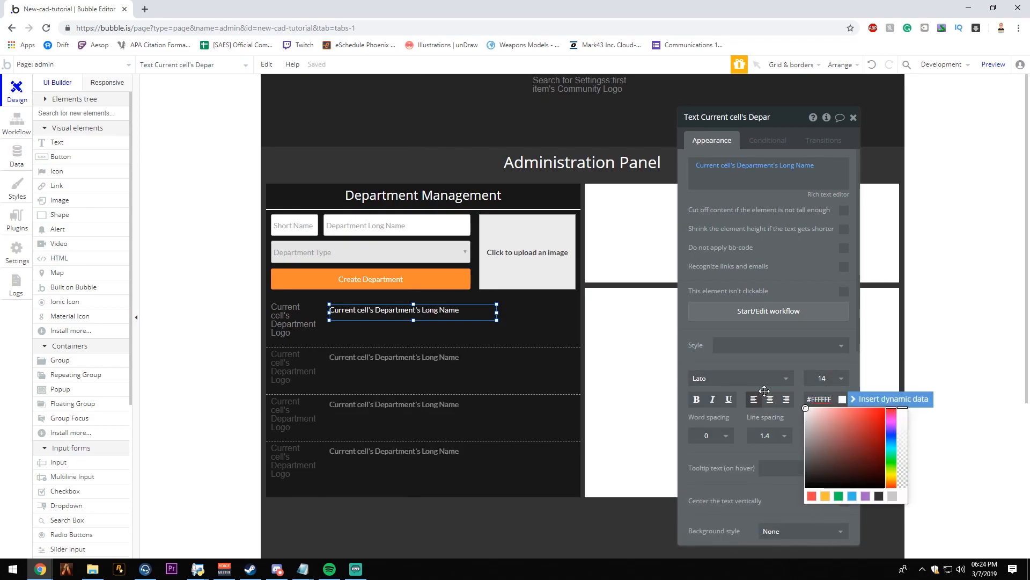
- Center-align the department long name text and change its font to Open Sans
{"action": "left_click", "coordinate": [770, 398]}
{"action": "left_click", "coordinate": [781, 381]}
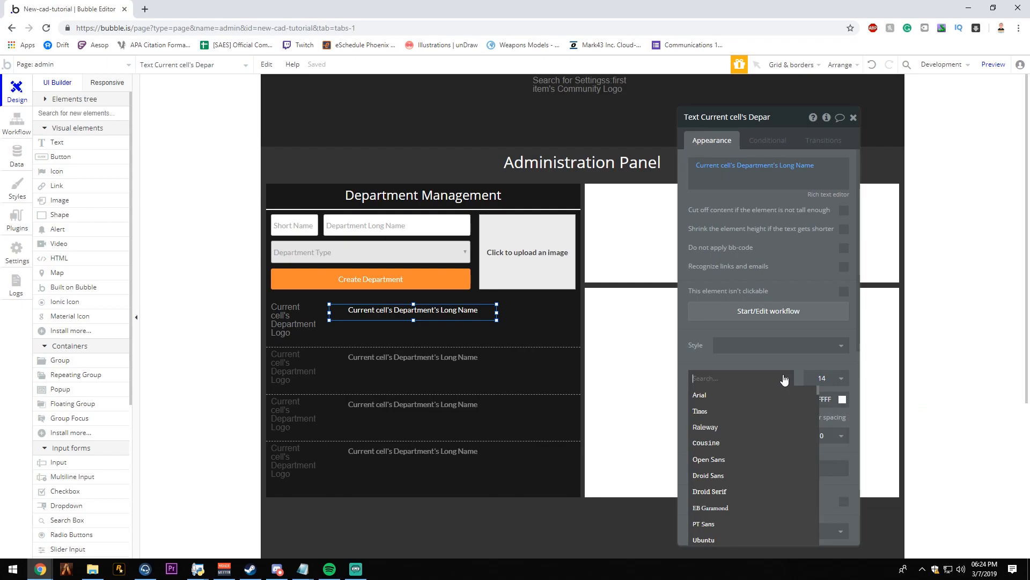
{"action": "left_click", "coordinate": [745, 462]}
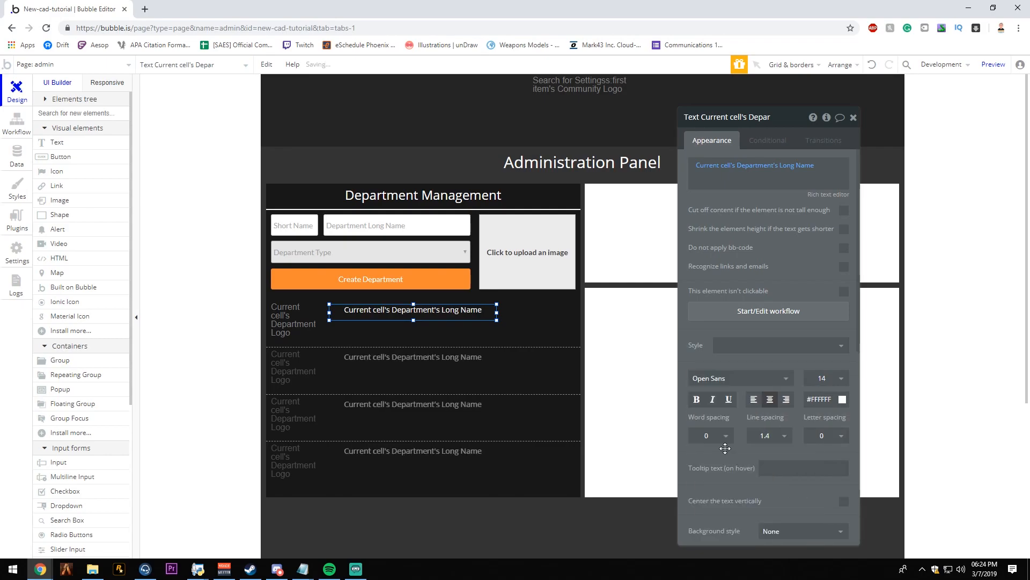
- Duplicate the department long name text directly below itself in the first cell and narrow the copy to a short box
{"action": "left_click", "coordinate": [392, 314]}
{"action": "left_click", "coordinate": [392, 314]}
{"action": "left_click_drag", "start_coordinate": [391, 316], "coordinate": [405, 318]}
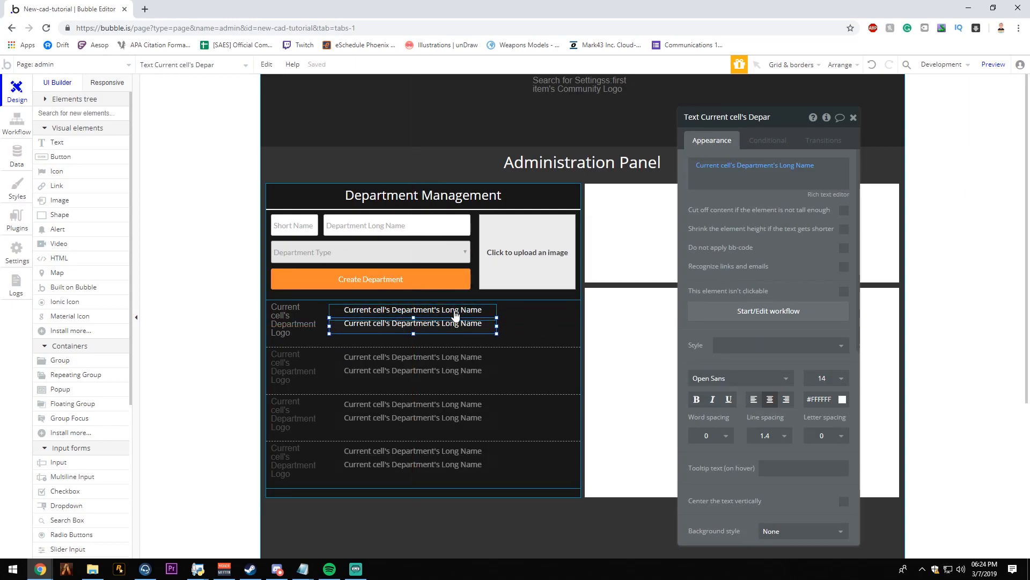
{"action": "key", "text": "Down"}
{"action": "left_click", "coordinate": [494, 330]}
{"action": "left_click", "coordinate": [495, 330]}
{"action": "left_click_drag", "start_coordinate": [495, 330], "coordinate": [365, 332]}
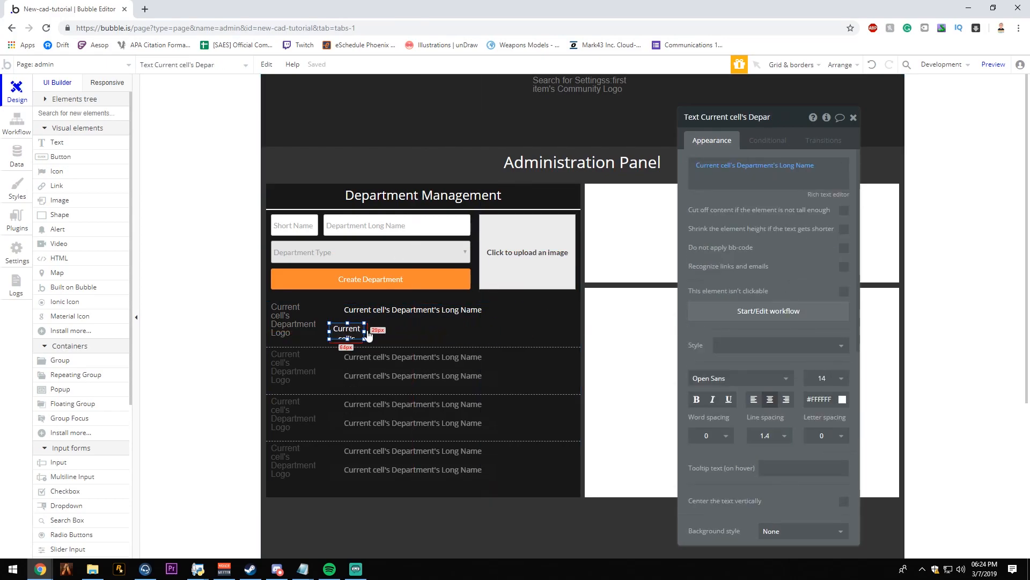
- Make the narrow copy show Current cell's Department's Short Name and adjust its position below the long name
{"action": "left_click", "coordinate": [794, 166]}
{"action": "left_click", "coordinate": [811, 227]}
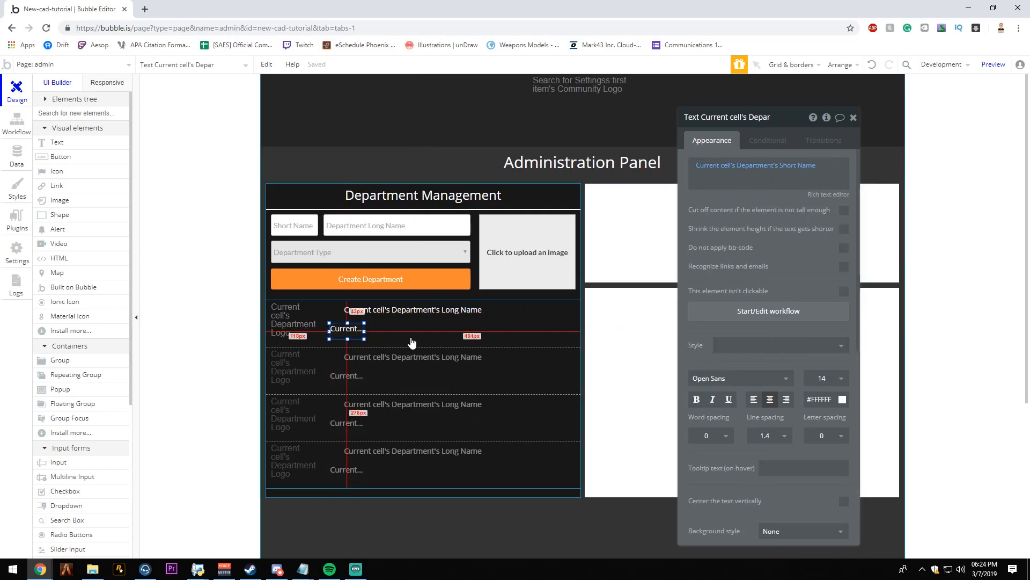
{"action": "left_click_drag", "start_coordinate": [345, 326], "coordinate": [354, 314]}
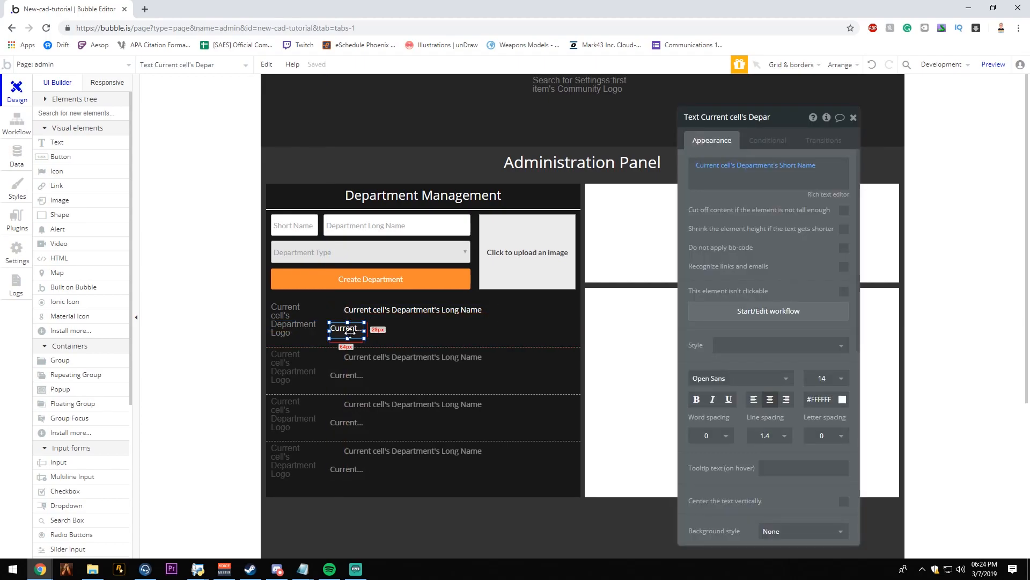
- Duplicate the short name text, place the copy immediately beside the original on the same row, and widen it
{"action": "key", "text": "ctrl+v"}
{"action": "key", "text": "Up"}
{"action": "key", "text": "Up"}
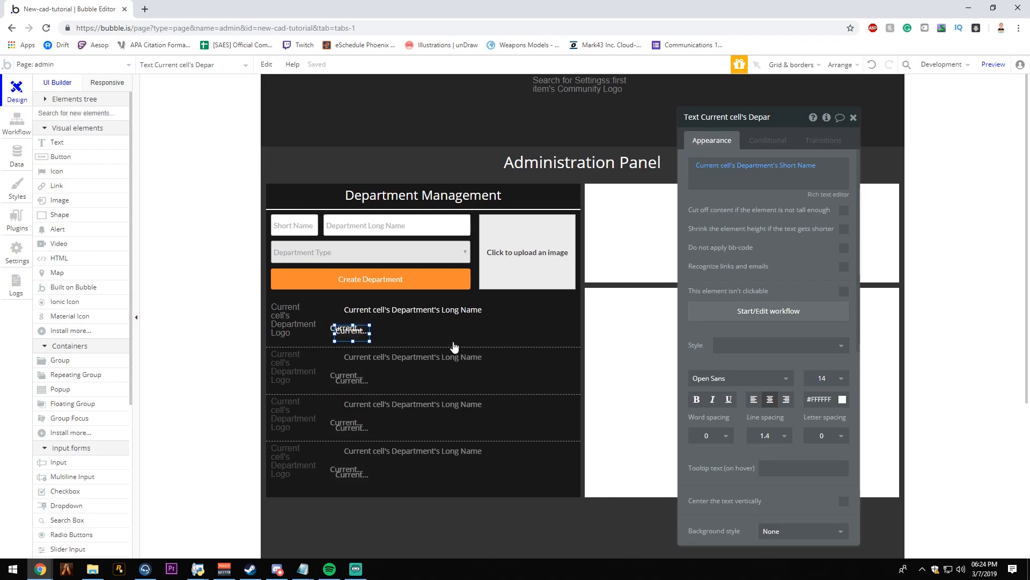
{"action": "key", "text": "Right"}
{"action": "key", "text": "Right"}
{"action": "key", "text": "Right"}
{"action": "key", "text": "Right"}
{"action": "key", "text": "Right"}
{"action": "key", "text": "Right"}
{"action": "key", "text": "Right"}
{"action": "key", "text": "Right"}
{"action": "key", "text": "Right"}
{"action": "key", "text": "Right"}
{"action": "key", "text": "Right"}
{"action": "key", "text": "Right"}
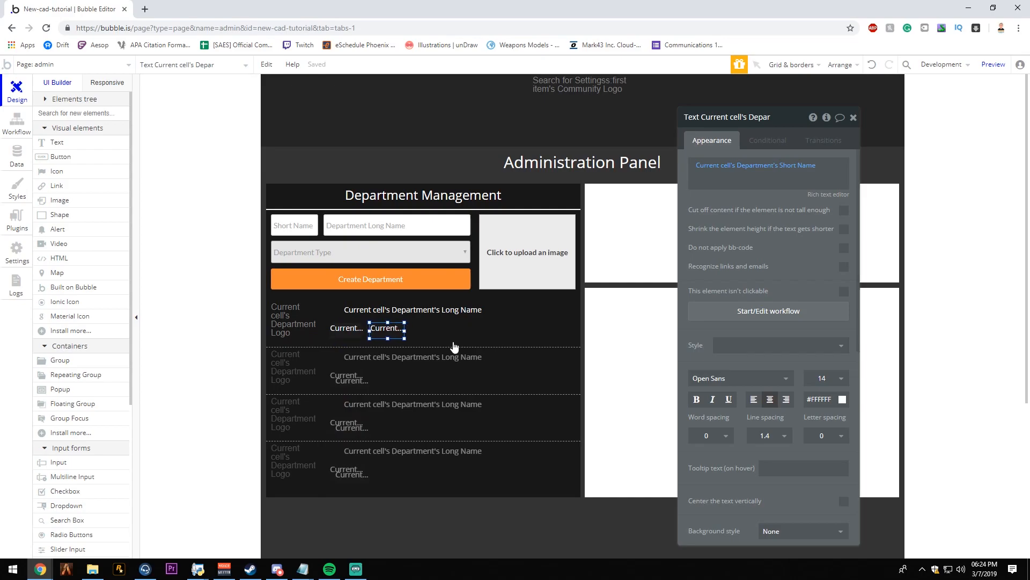
{"action": "left_click_drag", "start_coordinate": [404, 331], "coordinate": [464, 331]}
- Replace the widened copy's content with "User(s) in Department:" followed by a dynamic search for the User type
{"action": "left_click", "coordinate": [722, 165]}
{"action": "key", "text": "BackSpace"}
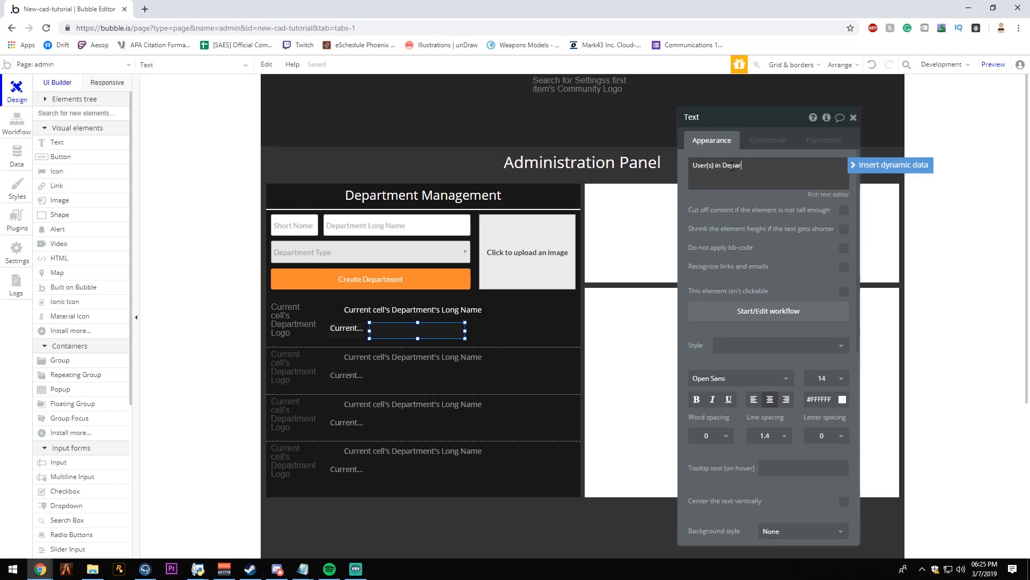
{"action": "left_click", "coordinate": [871, 167]}
{"action": "left_click", "coordinate": [801, 245]}
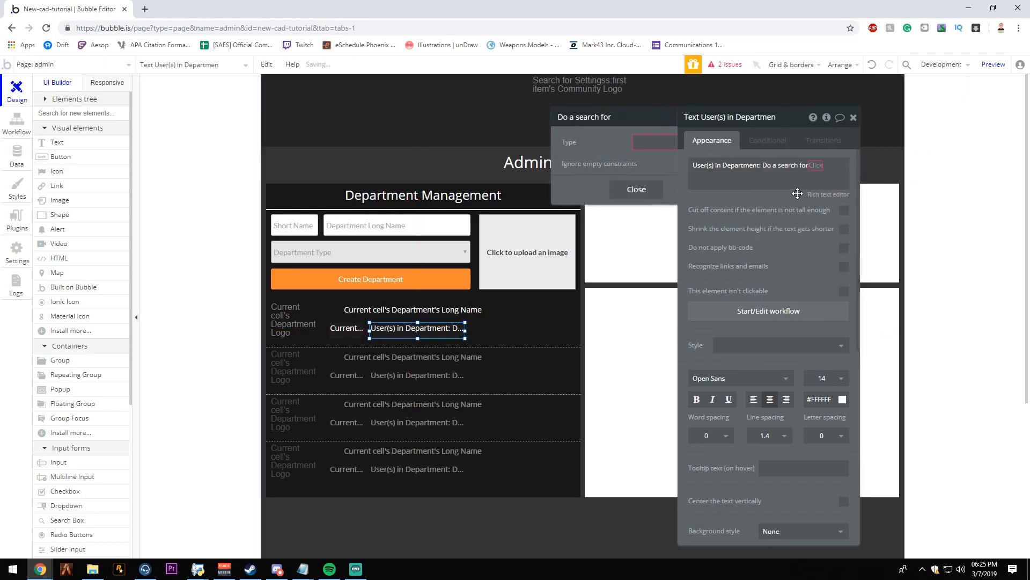
{"action": "left_click", "coordinate": [614, 142]}
{"action": "left_click", "coordinate": [585, 161]}
- Constrain the user search to Approved Departments contains Current cell's Department and output the search's count
{"action": "left_click", "coordinate": [569, 178]}
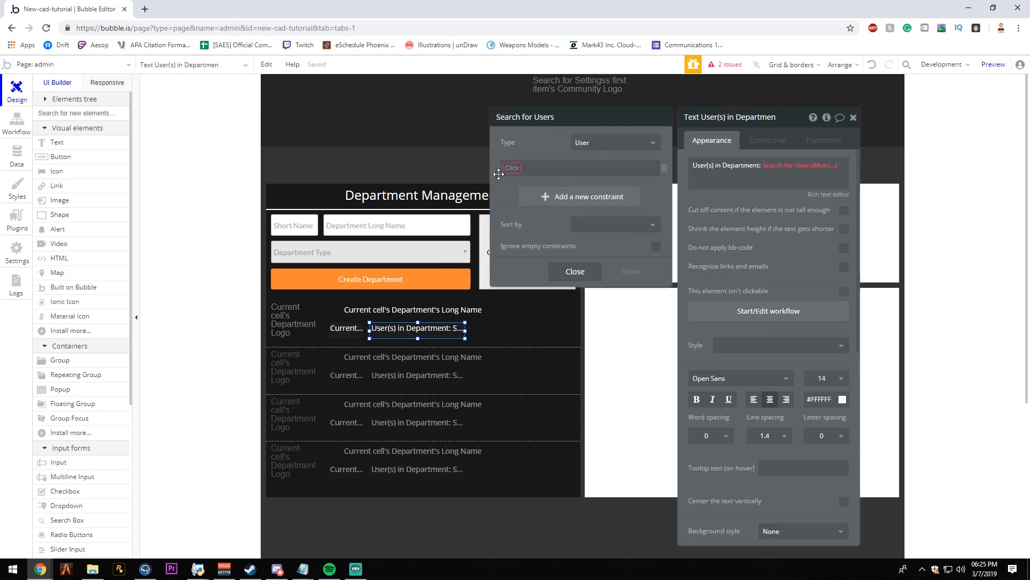
{"action": "left_click", "coordinate": [529, 197]}
{"action": "left_click", "coordinate": [583, 167]}
{"action": "left_click", "coordinate": [599, 182]}
{"action": "left_click", "coordinate": [617, 168]}
{"action": "left_click", "coordinate": [640, 182]}
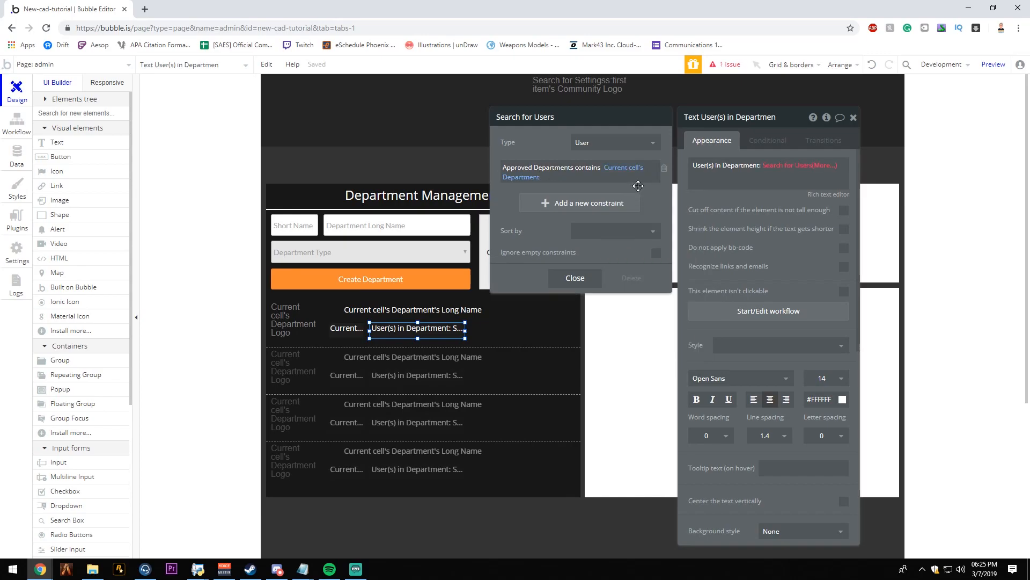
{"action": "left_click", "coordinate": [820, 165]}
{"action": "left_click", "coordinate": [730, 198]}
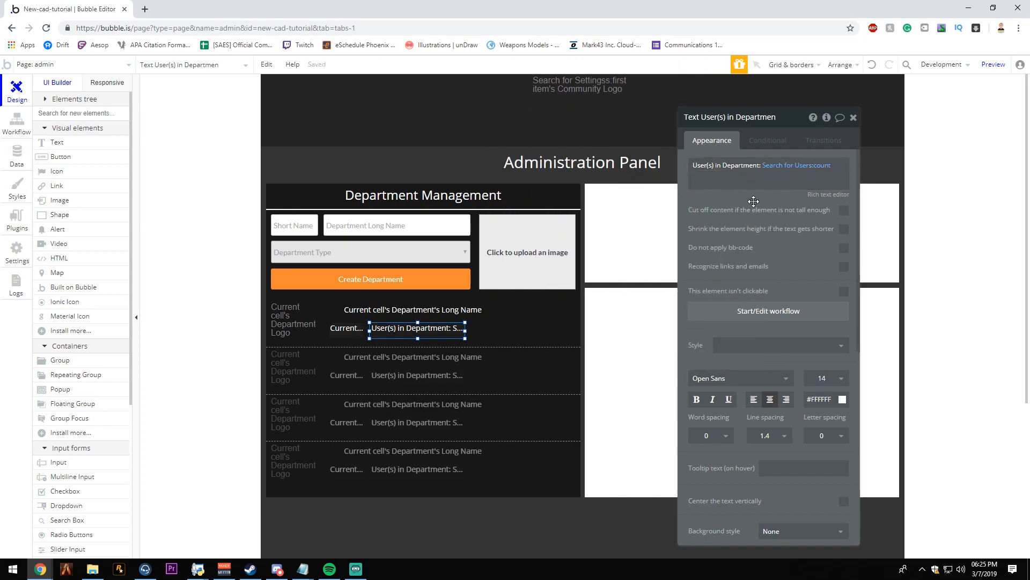
- Widen the user count text until it ends level with the long name text, and close its property editor
{"action": "left_click_drag", "start_coordinate": [465, 330], "coordinate": [474, 329]}
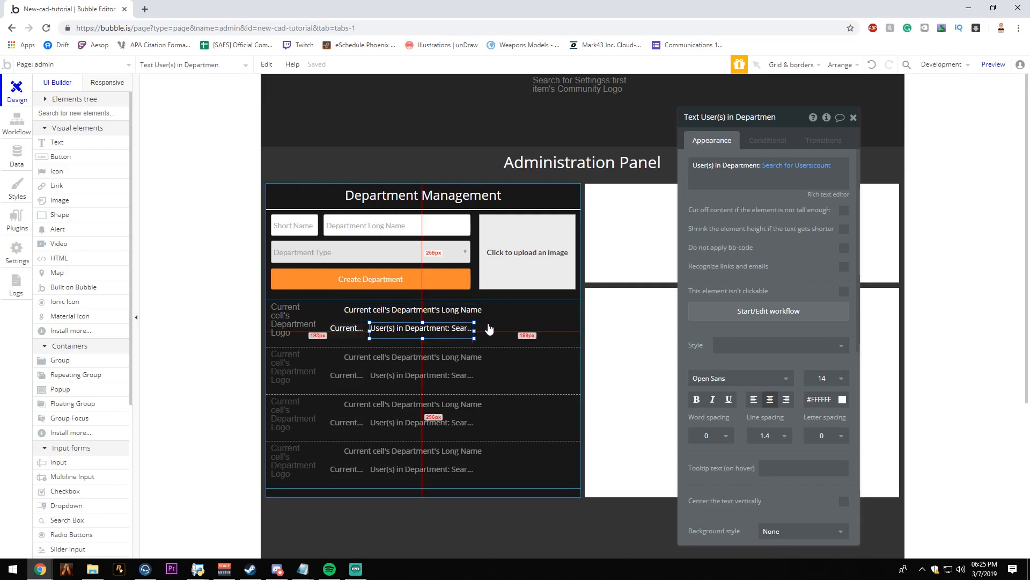
{"action": "left_click_drag", "start_coordinate": [473, 330], "coordinate": [496, 328]}
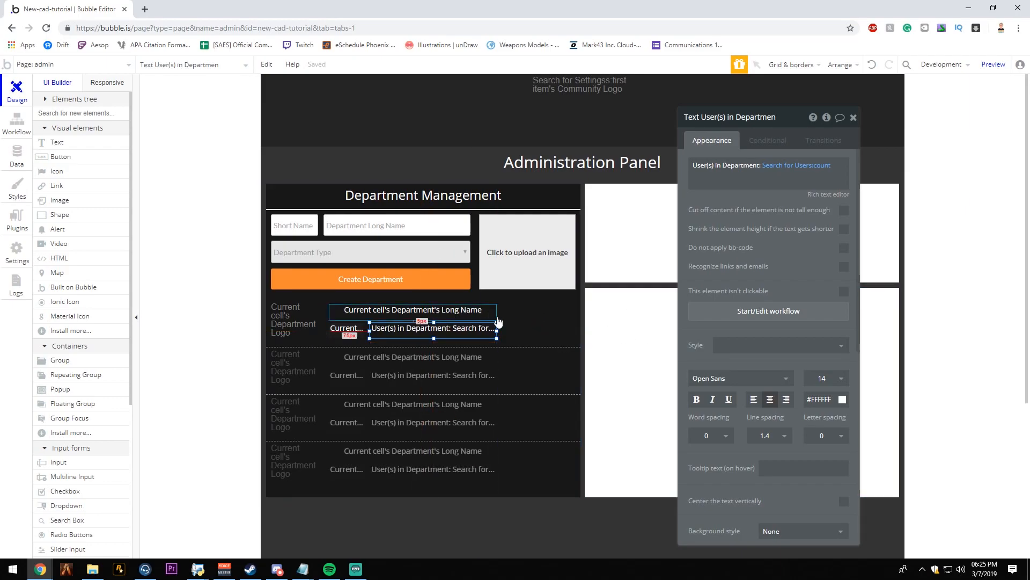
{"action": "left_click", "coordinate": [545, 329]}
{"action": "left_click", "coordinate": [854, 117]}
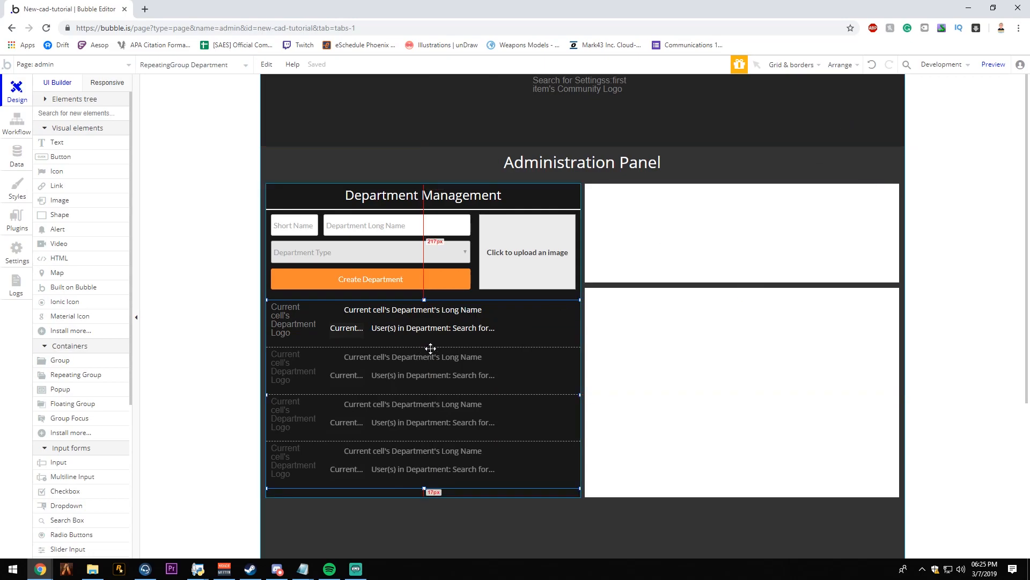
- Add a Material Icon about 45 × 29 px beside the department texts in the first cell
{"action": "left_click", "coordinate": [439, 337]}
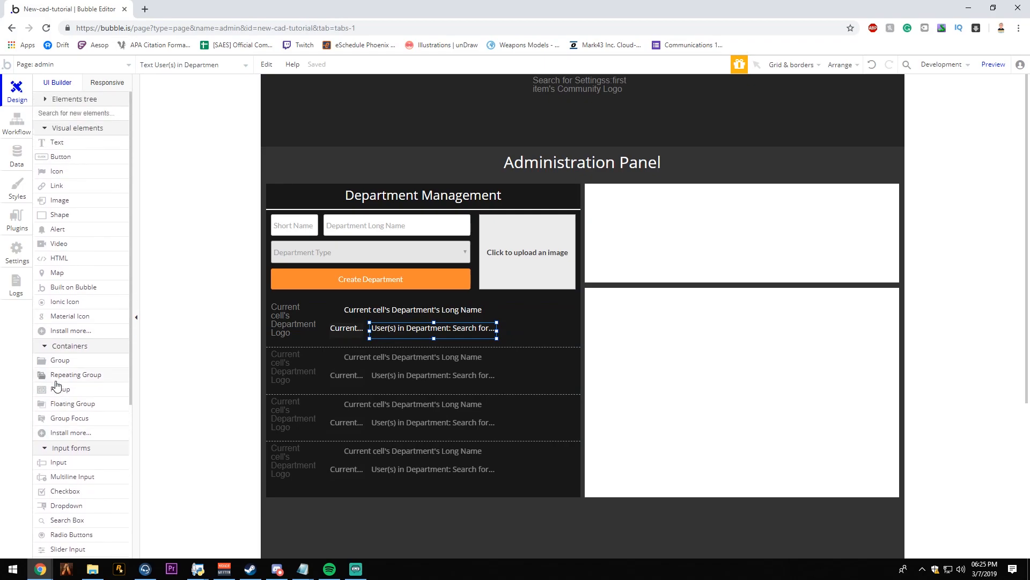
{"action": "left_click", "coordinate": [80, 322]}
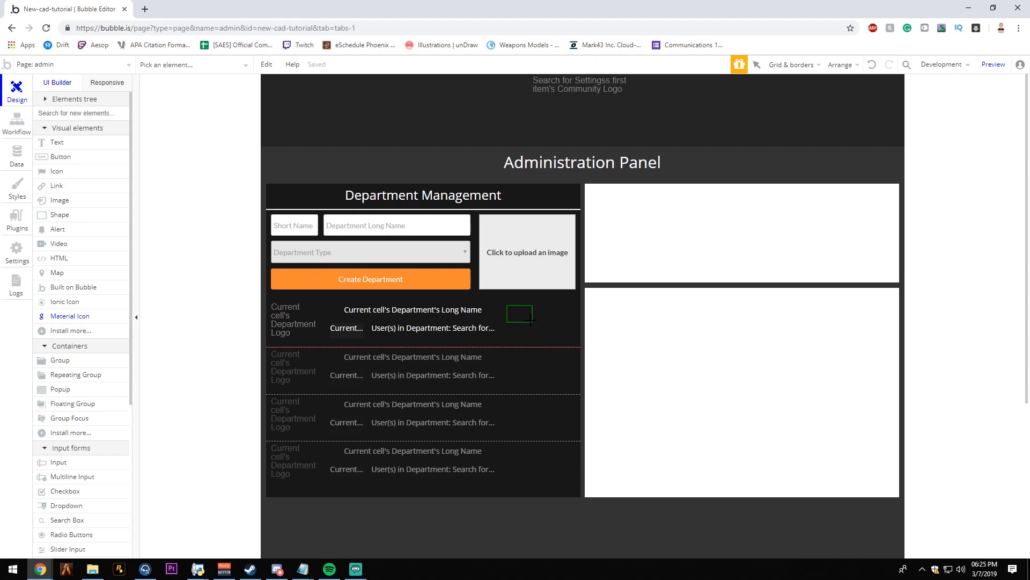
{"action": "left_click", "coordinate": [515, 312]}
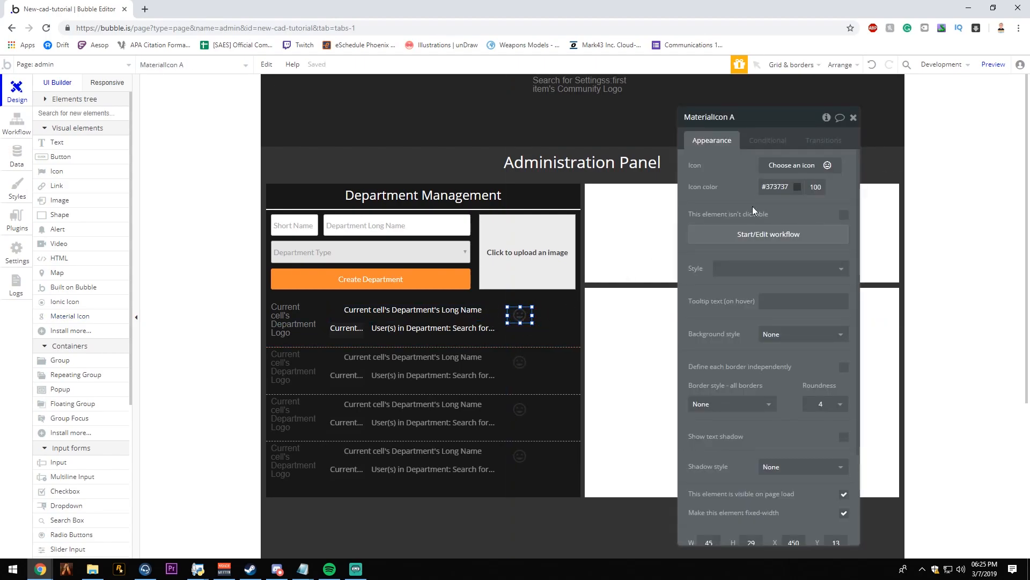
- Search the icon set for "delete" and assign the solid trash can icon to the new Material Icon
{"action": "left_click", "coordinate": [795, 168]}
{"action": "type", "text": "de"}
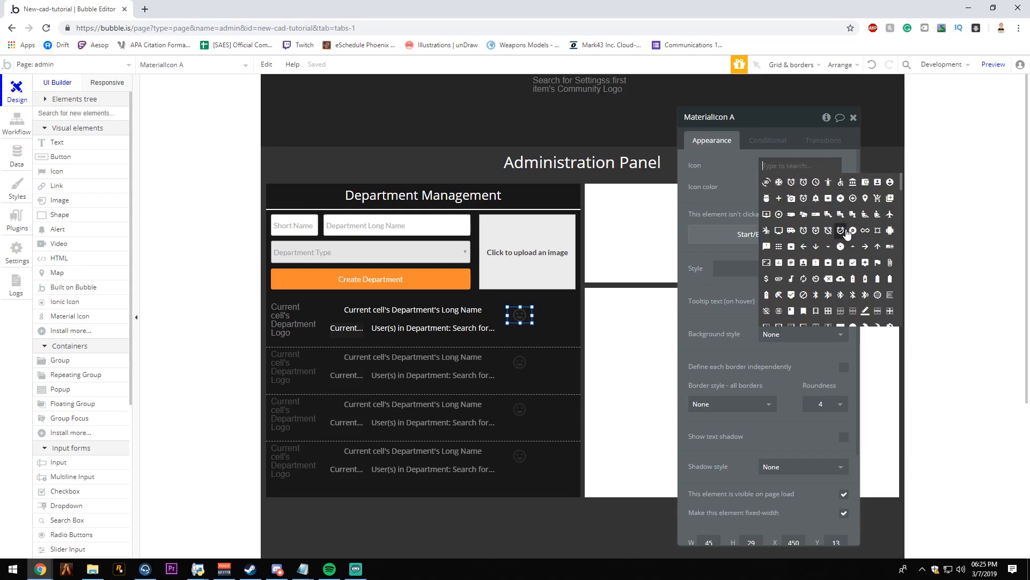
{"action": "key", "text": "BackSpace"}
{"action": "key", "text": "BackSpace"}
{"action": "type", "text": "tras"}
{"action": "type", "text": "delete"}
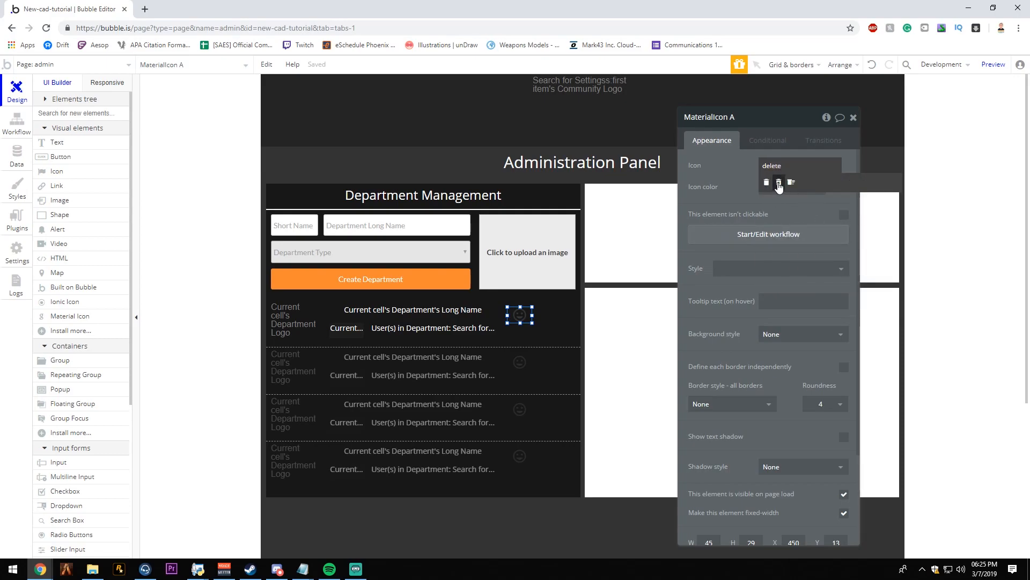
{"action": "left_click", "coordinate": [767, 183]}
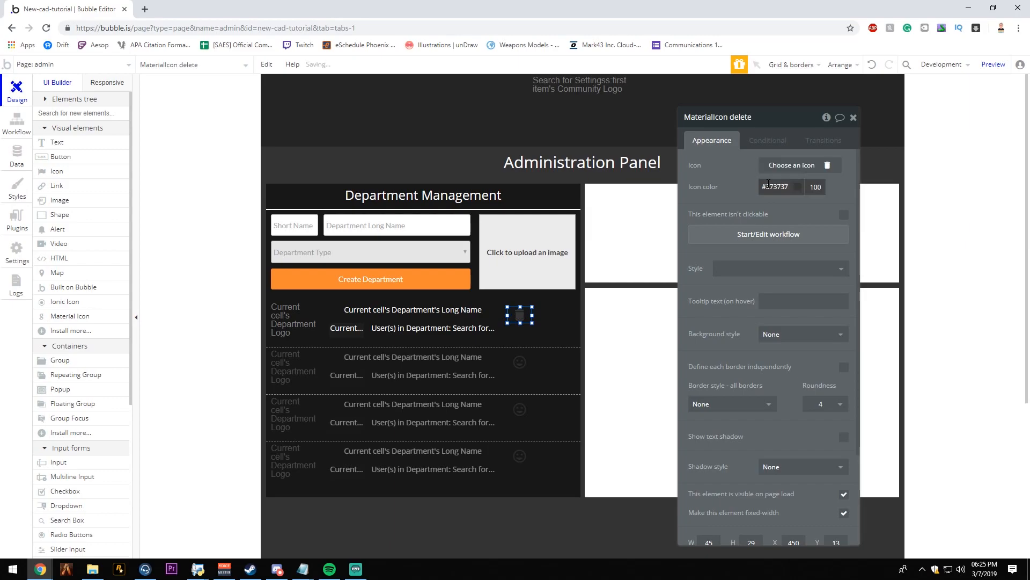
- Set the trash icon's color to #FFFFFF and center it vertically in the cell
{"action": "left_click", "coordinate": [792, 188]}
{"action": "left_click_drag", "start_coordinate": [758, 212], "coordinate": [720, 186]}
{"action": "left_click", "coordinate": [725, 186]}
{"action": "right_click", "coordinate": [519, 315]}
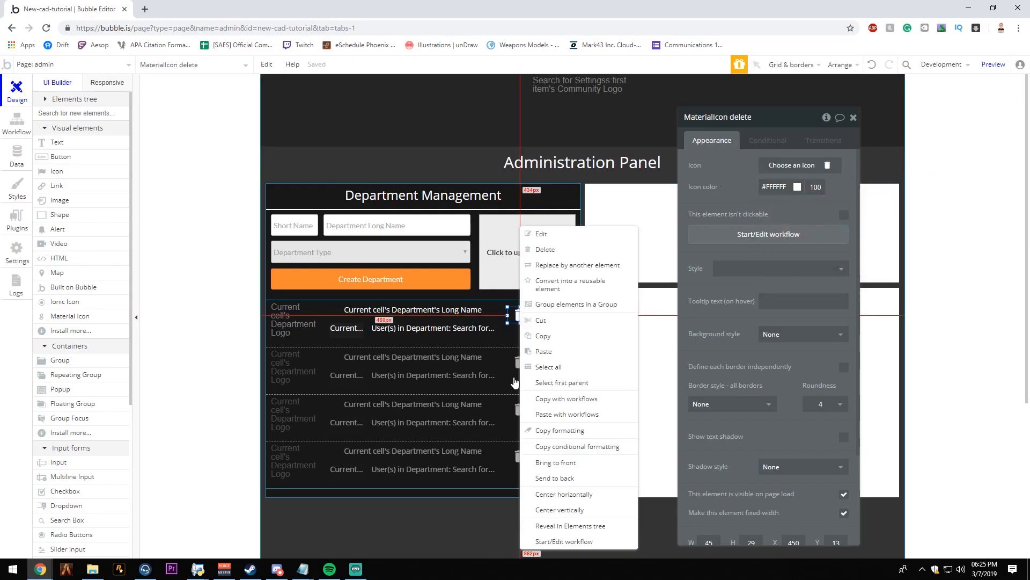
{"action": "left_click", "coordinate": [561, 511]}
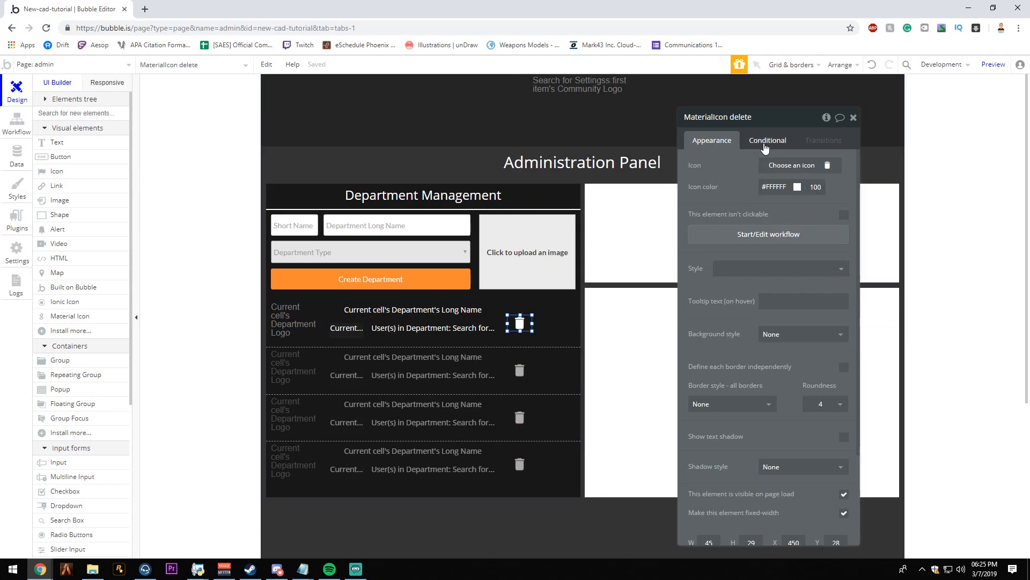
- Add a condition to the trash icon that changes its icon color to #E05A5A when This MaterialIcon is hovered
{"action": "left_click", "coordinate": [766, 145]}
{"action": "left_click", "coordinate": [759, 167]}
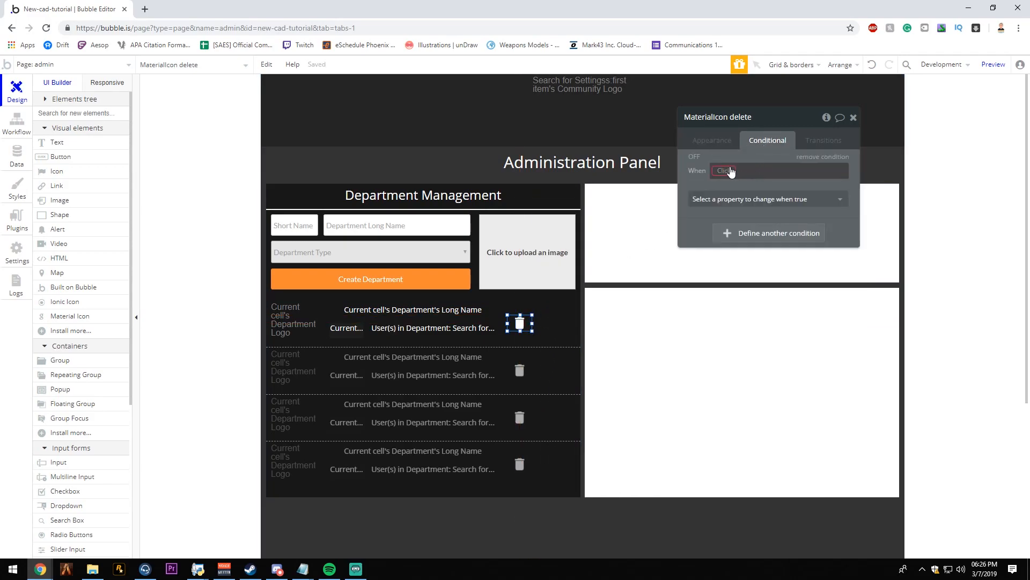
{"action": "left_click", "coordinate": [730, 171]}
{"action": "left_click", "coordinate": [757, 184]}
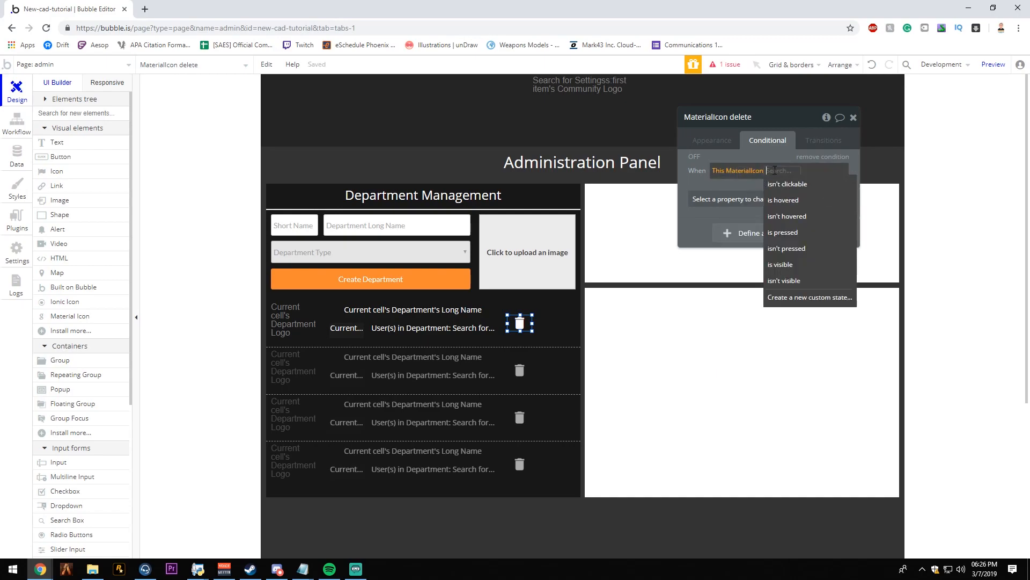
{"action": "left_click", "coordinate": [784, 201]}
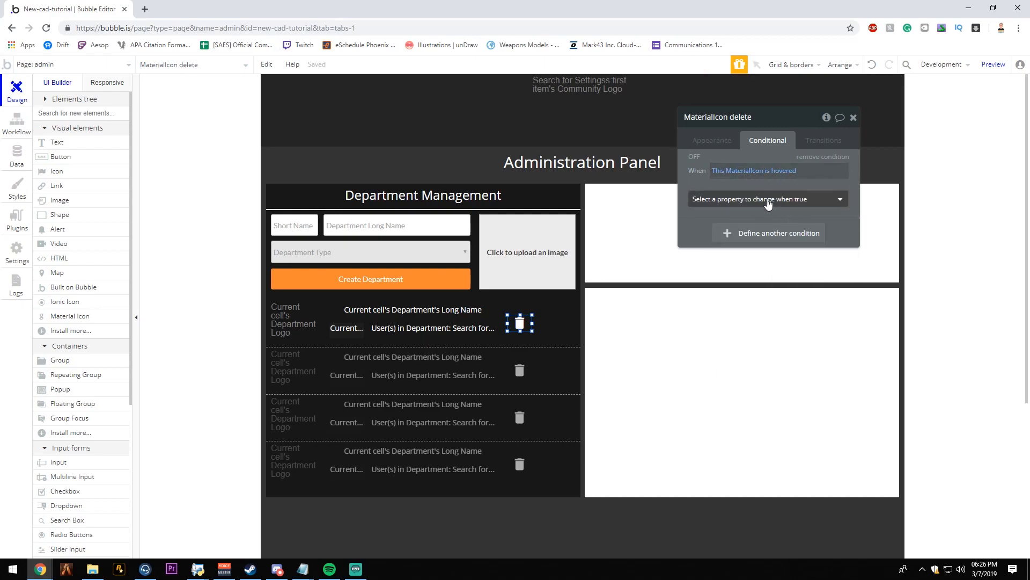
{"action": "left_click", "coordinate": [753, 199]}
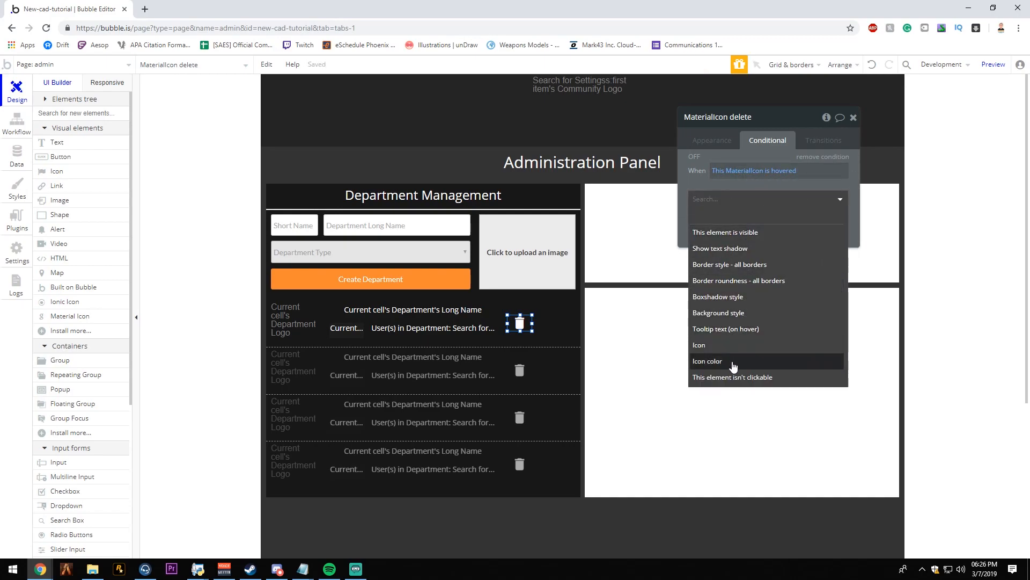
{"action": "left_click", "coordinate": [730, 361]}
{"action": "left_click", "coordinate": [788, 196]}
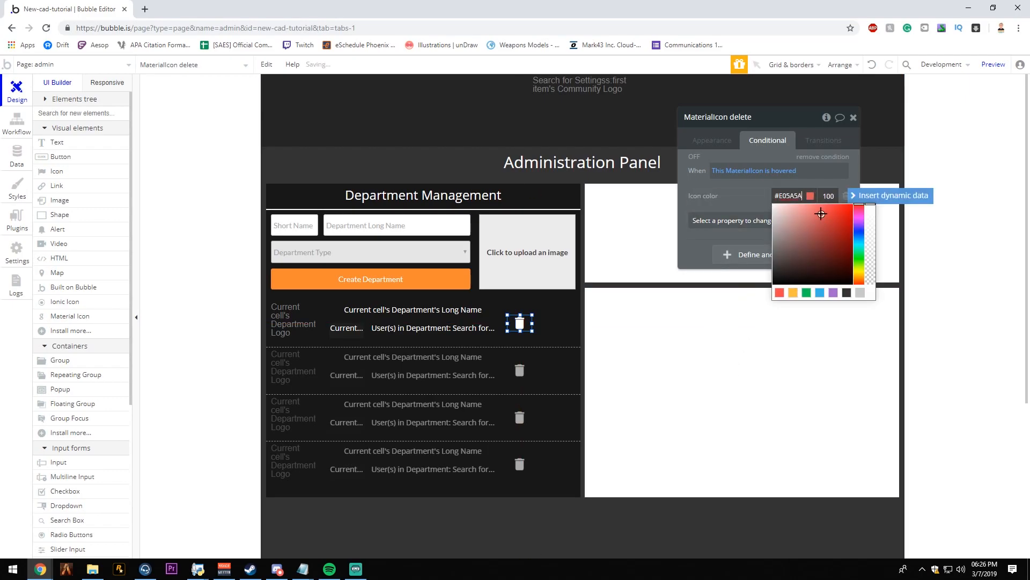
{"action": "left_click", "coordinate": [719, 196]}
- Make the hover condition also change the icon to the trash can variant next to the solid delete icon
{"action": "left_click", "coordinate": [715, 237]}
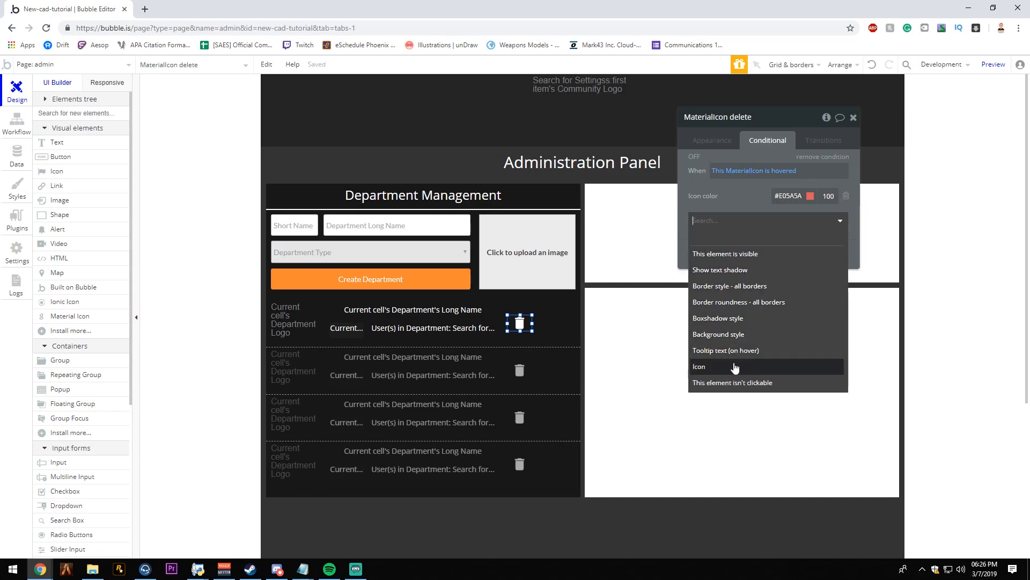
{"action": "left_click", "coordinate": [735, 367]}
{"action": "left_click", "coordinate": [807, 196]}
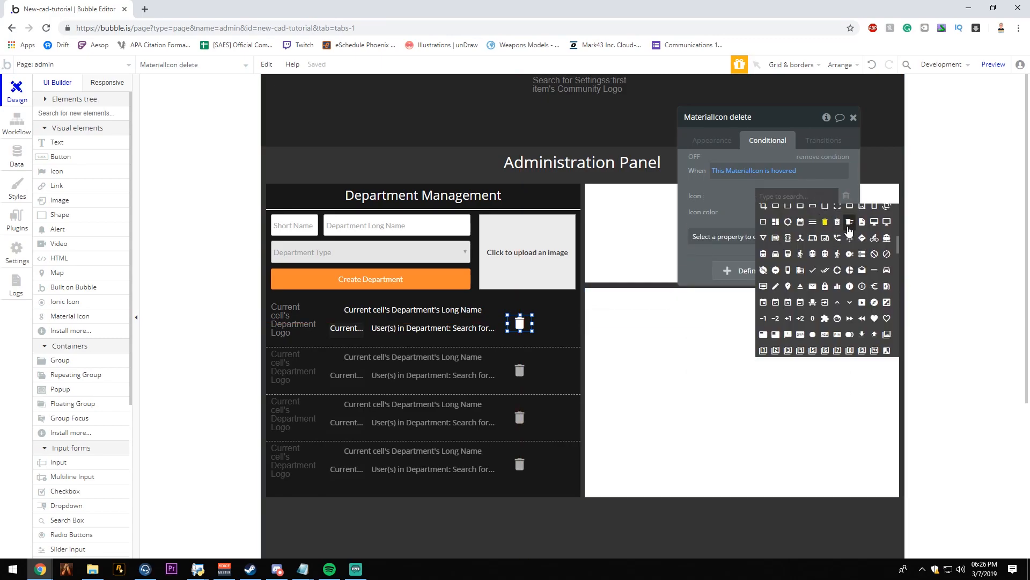
{"action": "left_click", "coordinate": [837, 221]}
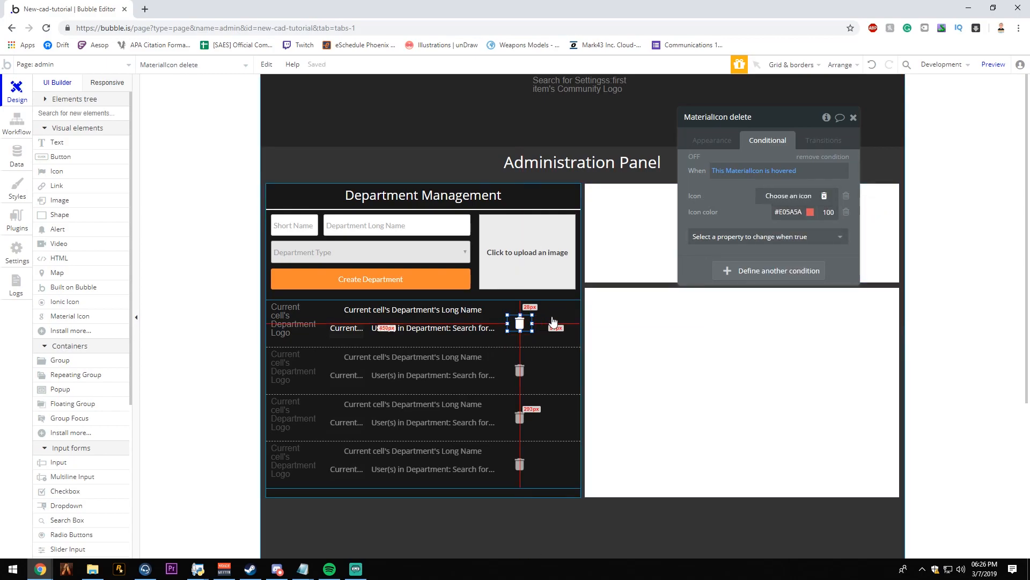
- Preview the admin page in the browser and return to the Bubble editor
{"action": "left_click", "coordinate": [992, 65]}
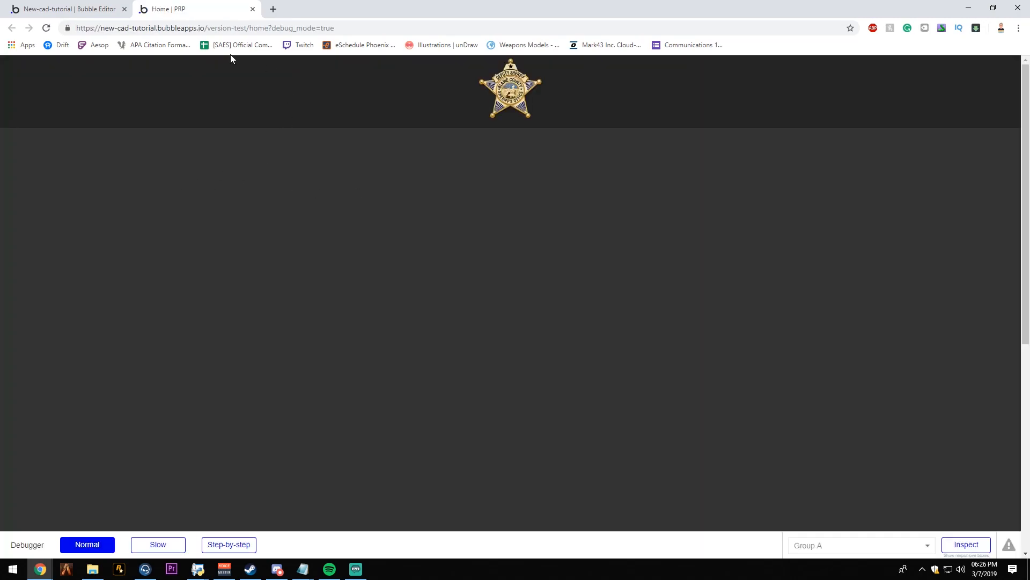
{"action": "left_click", "coordinate": [105, 12]}
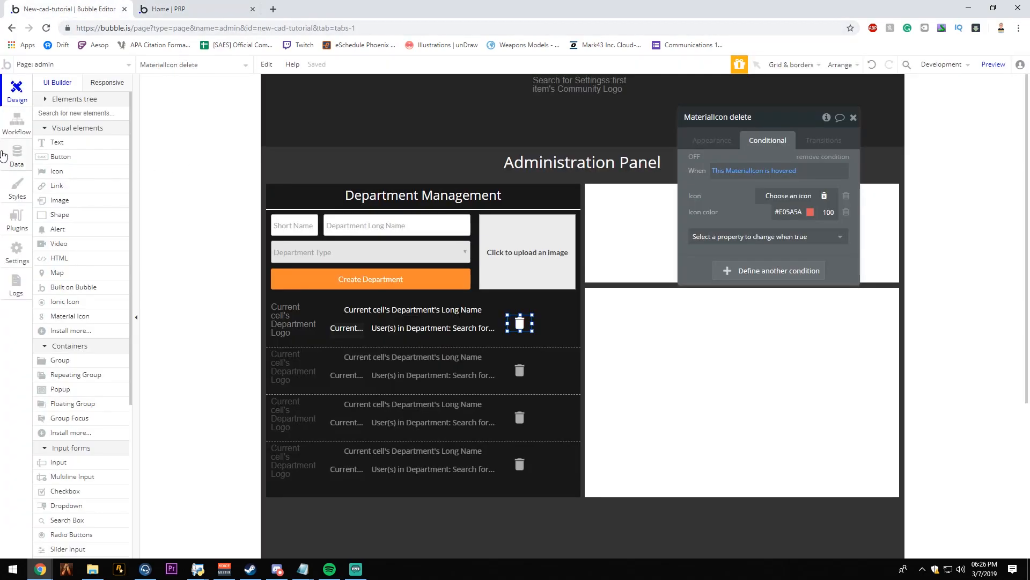
- Mark the first user in the All Users app data as IsAdmin and IsOwner, save the entry, and return to the preview page
{"action": "left_click", "coordinate": [4, 156]}
{"action": "left_click", "coordinate": [206, 115]}
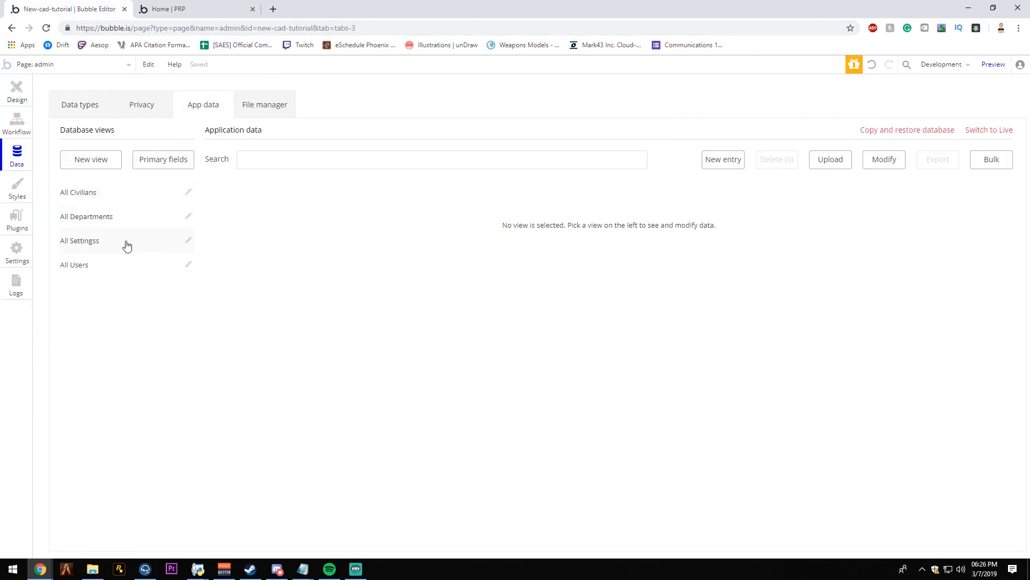
{"action": "left_click", "coordinate": [112, 262]}
{"action": "left_click", "coordinate": [226, 203]}
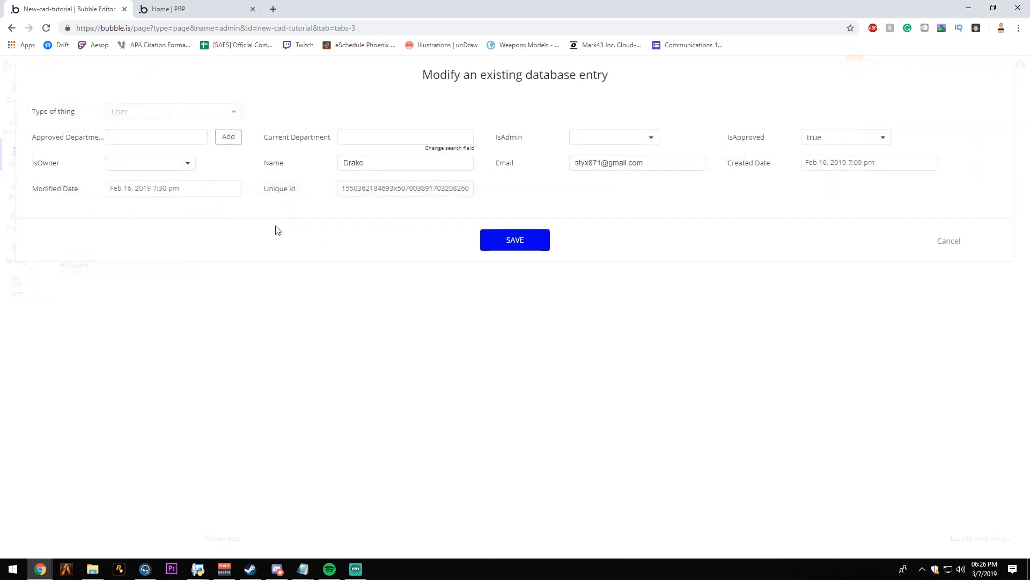
{"action": "left_click", "coordinate": [593, 138]}
{"action": "left_click", "coordinate": [602, 156]}
{"action": "left_click", "coordinate": [164, 163]}
{"action": "left_click", "coordinate": [159, 182]}
{"action": "left_click", "coordinate": [540, 244]}
{"action": "left_click", "coordinate": [177, 9]}
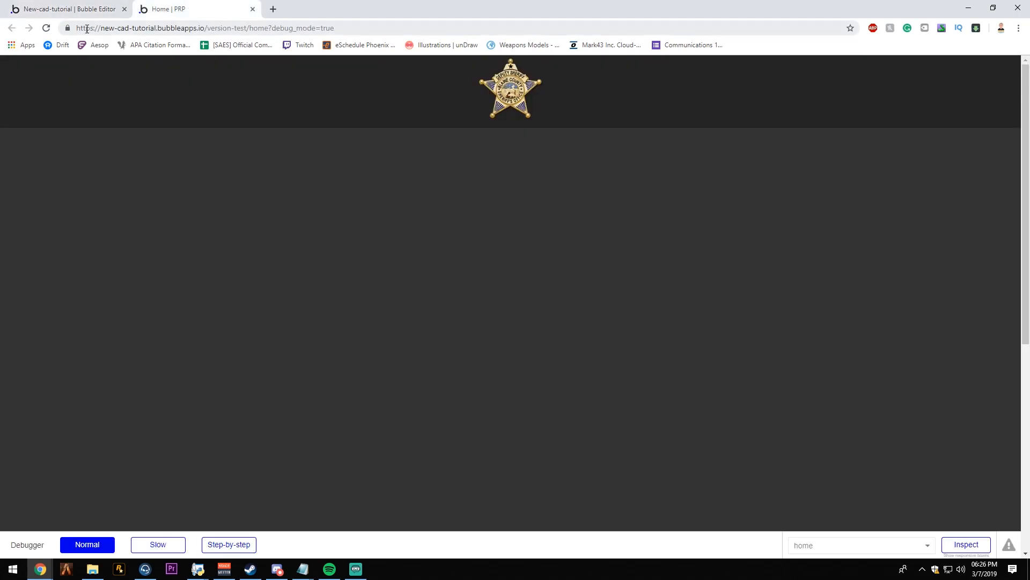
- Dismiss the data-entry message in the Bubble editor, preview the admin page again and return to the editor
{"action": "left_click", "coordinate": [39, 8]}
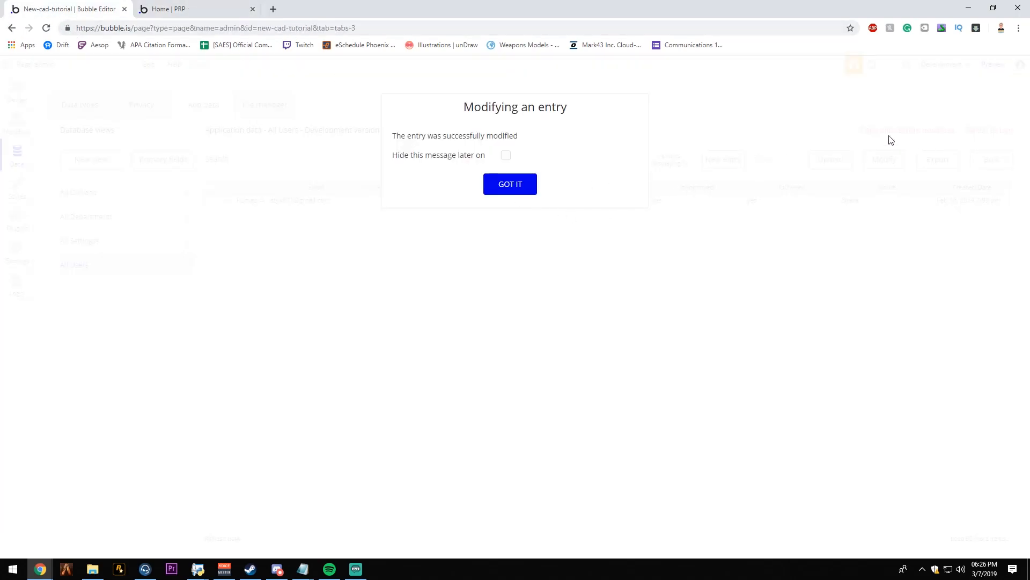
{"action": "left_click", "coordinate": [495, 184]}
{"action": "left_click", "coordinate": [993, 64]}
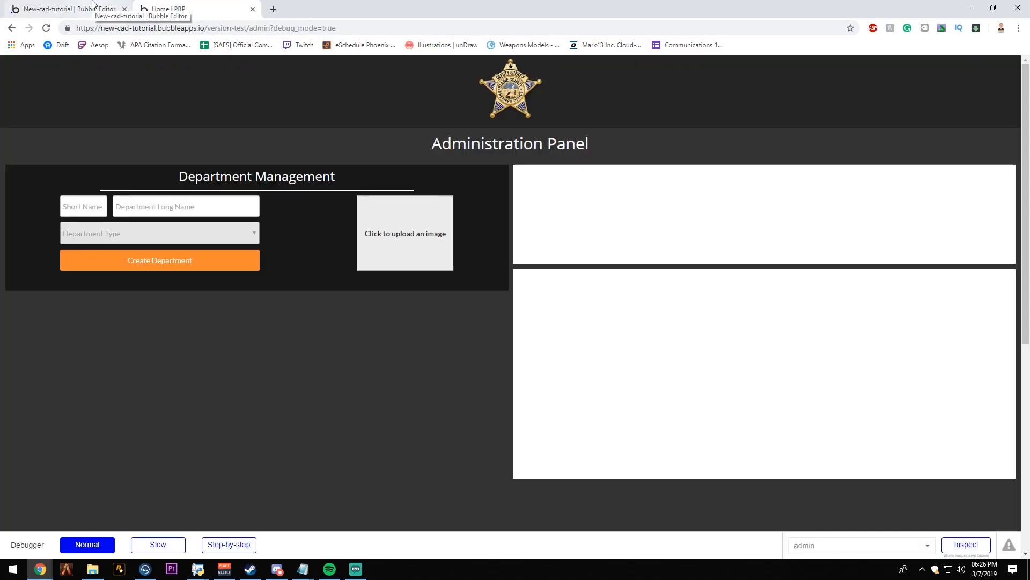
{"action": "left_click", "coordinate": [70, 9]}
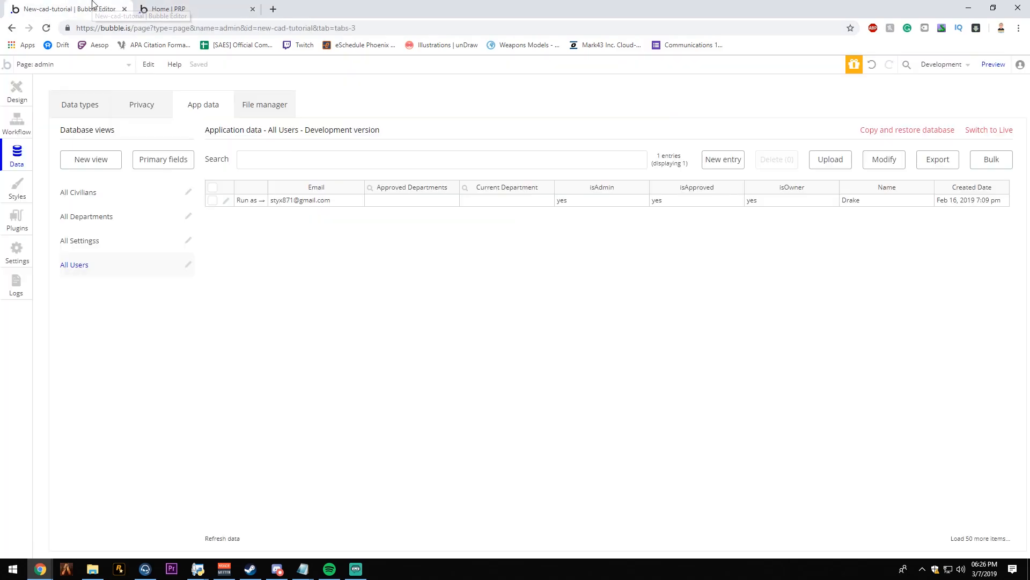
- Group the two name inputs, department type dropdown, Create Department button and picture uploader, and make the group fixed-width
{"action": "left_click", "coordinate": [15, 95]}
{"action": "left_click", "coordinate": [377, 278]}
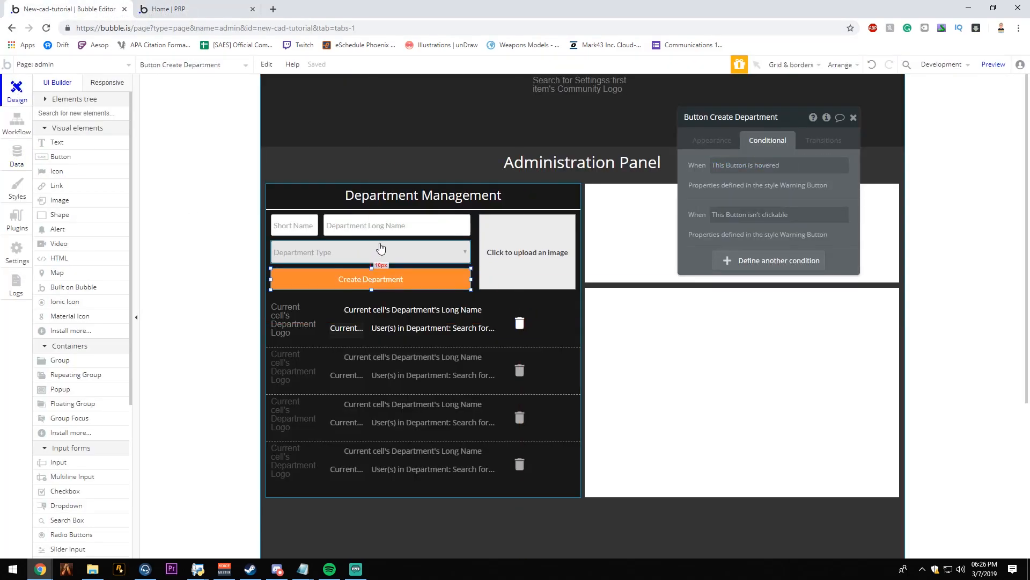
{"action": "left_click", "coordinate": [387, 251], "text": "shift"}
{"action": "left_click", "coordinate": [395, 282]}
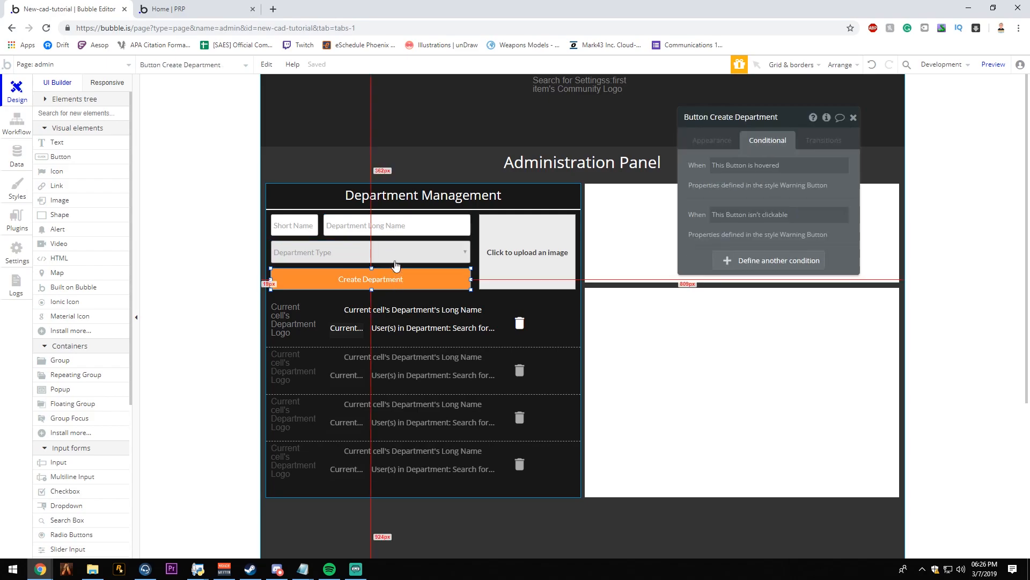
{"action": "left_click", "coordinate": [407, 255], "text": "shift"}
{"action": "left_click", "coordinate": [376, 227], "text": "shift"}
{"action": "left_click", "coordinate": [306, 229], "text": "shift"}
{"action": "left_click", "coordinate": [549, 257], "text": "shift"}
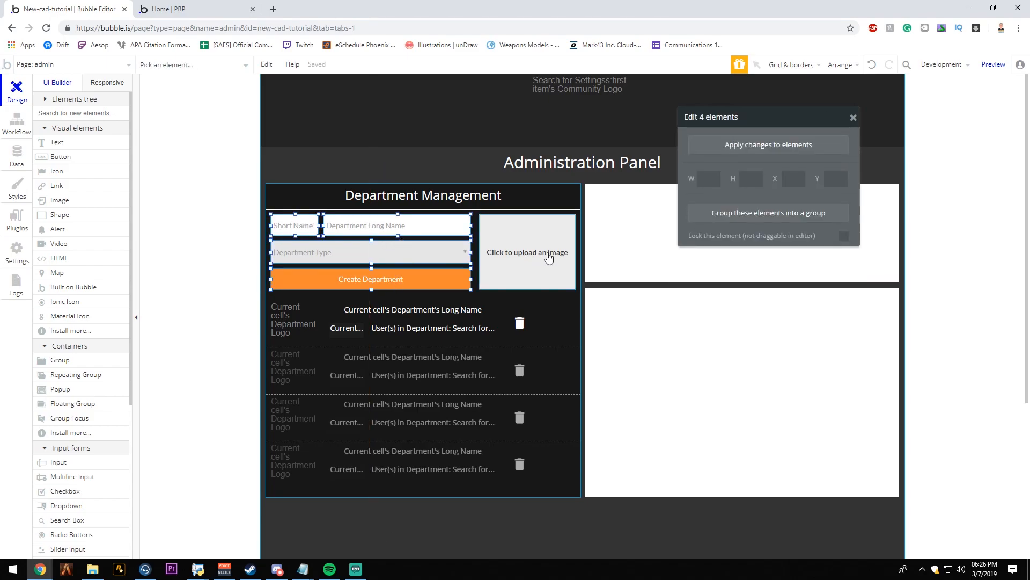
{"action": "right_click", "coordinate": [400, 252]}
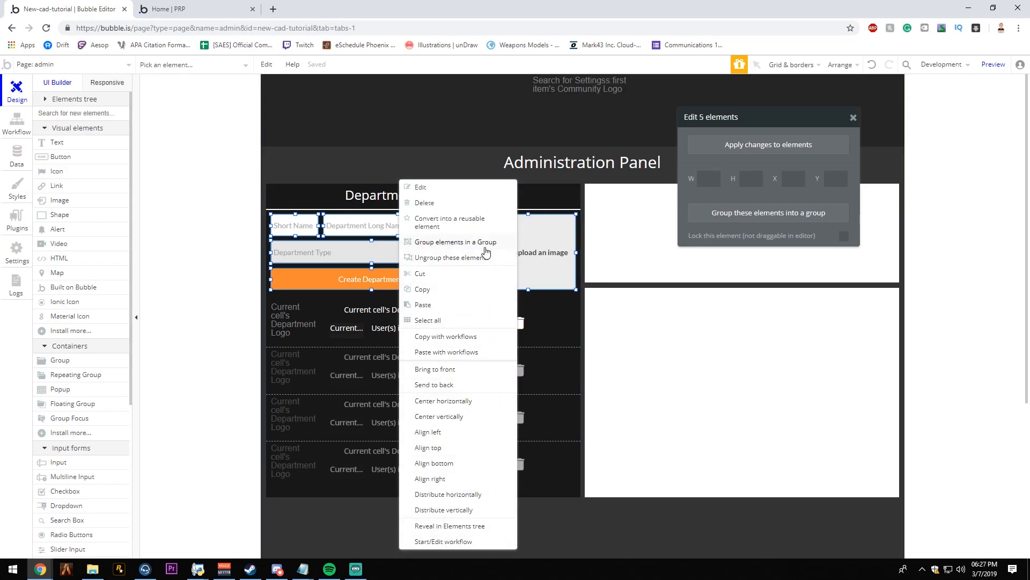
{"action": "left_click", "coordinate": [456, 242]}
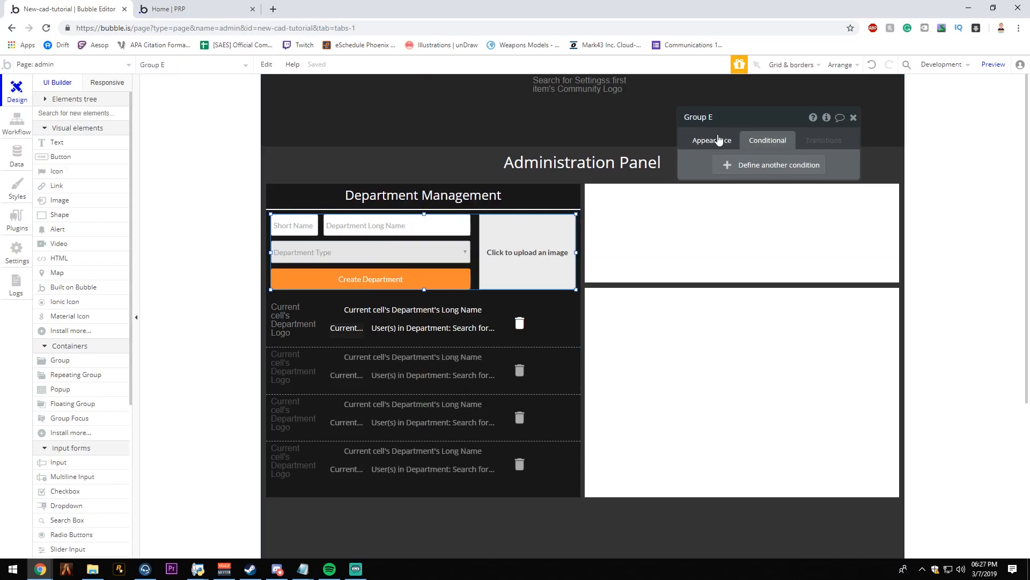
{"action": "left_click", "coordinate": [719, 140]}
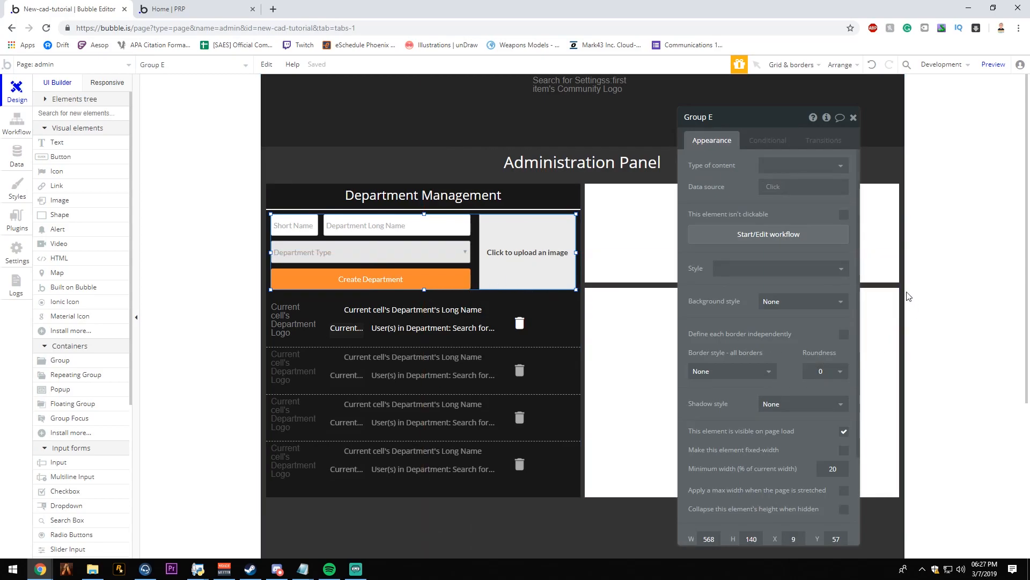
{"action": "left_click", "coordinate": [845, 452]}
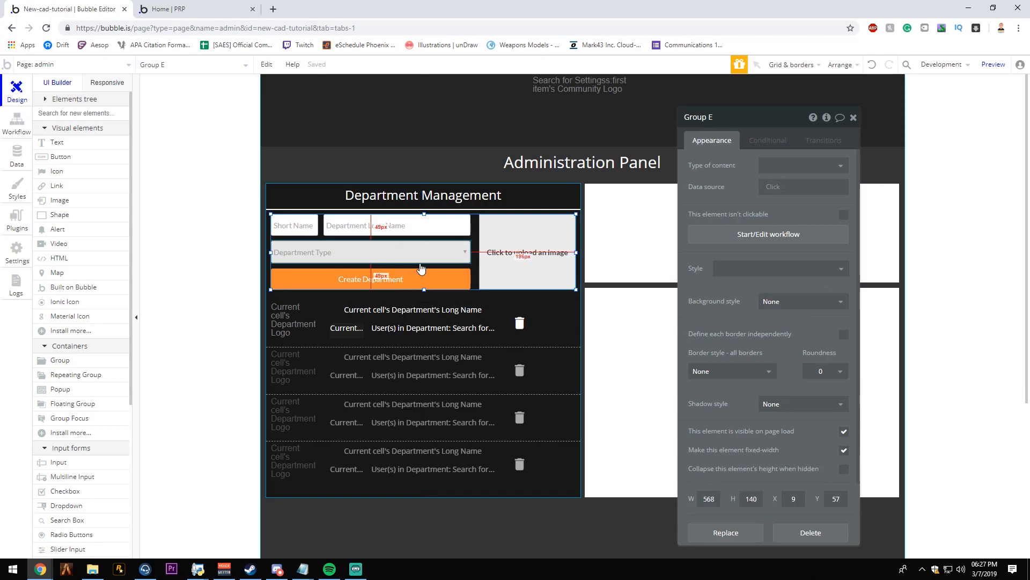
- Start a workflow on the Create Department button with an action that creates a new thing of type Department
{"action": "left_click", "coordinate": [300, 275]}
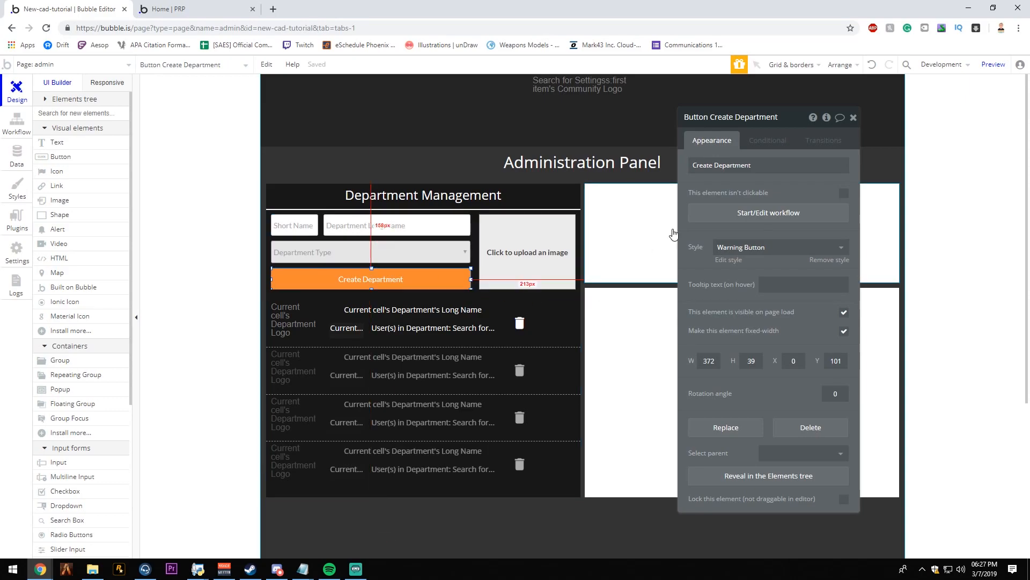
{"action": "left_click", "coordinate": [744, 221]}
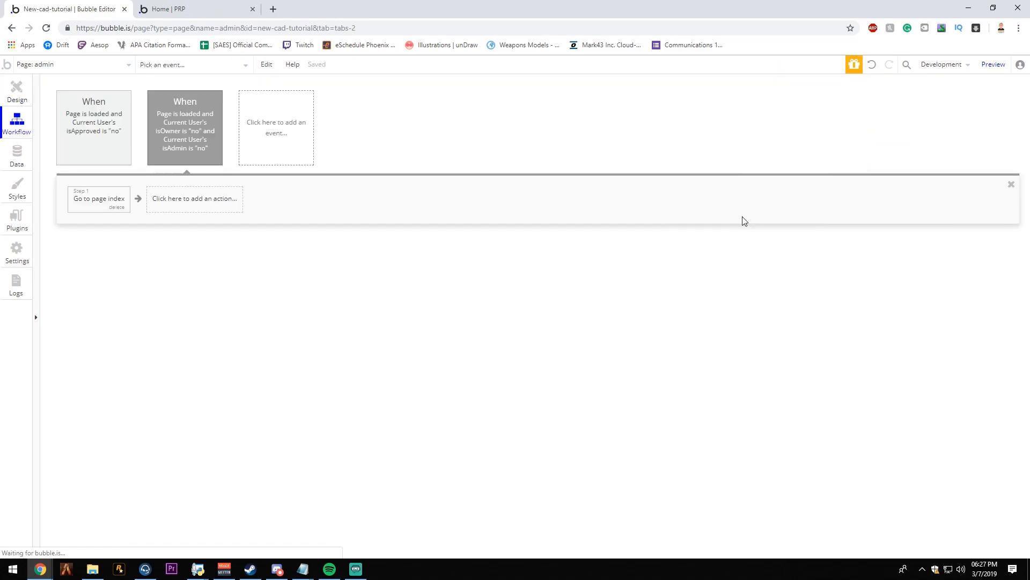
{"action": "left_click", "coordinate": [126, 206]}
{"action": "mouse_move", "coordinate": [123, 255]}
{"action": "left_click", "coordinate": [183, 220]}
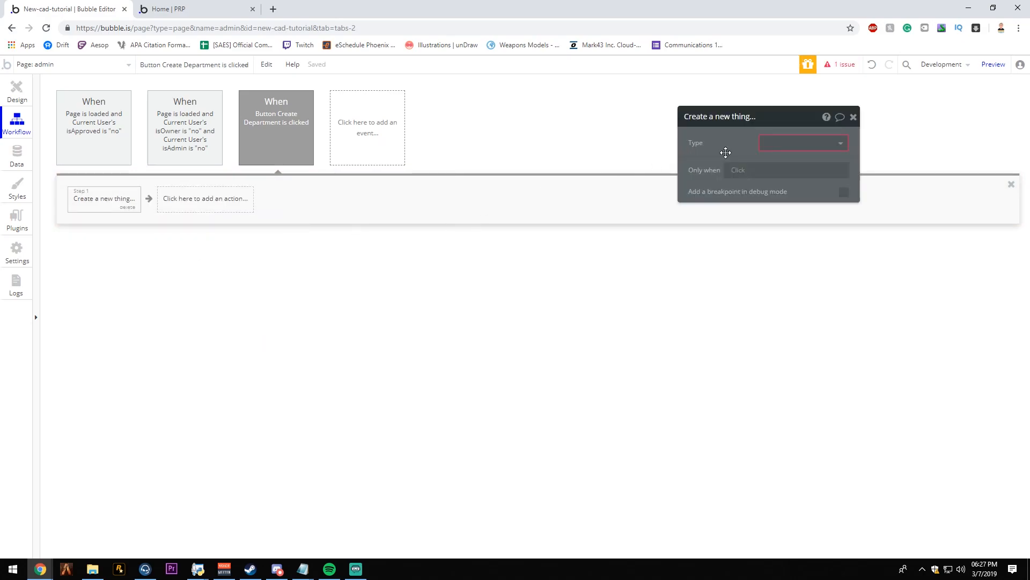
{"action": "left_click", "coordinate": [783, 143]}
{"action": "left_click", "coordinate": [772, 175]}
- Set the new department's Logo field to PictureUploader A's value
{"action": "left_click", "coordinate": [773, 174]}
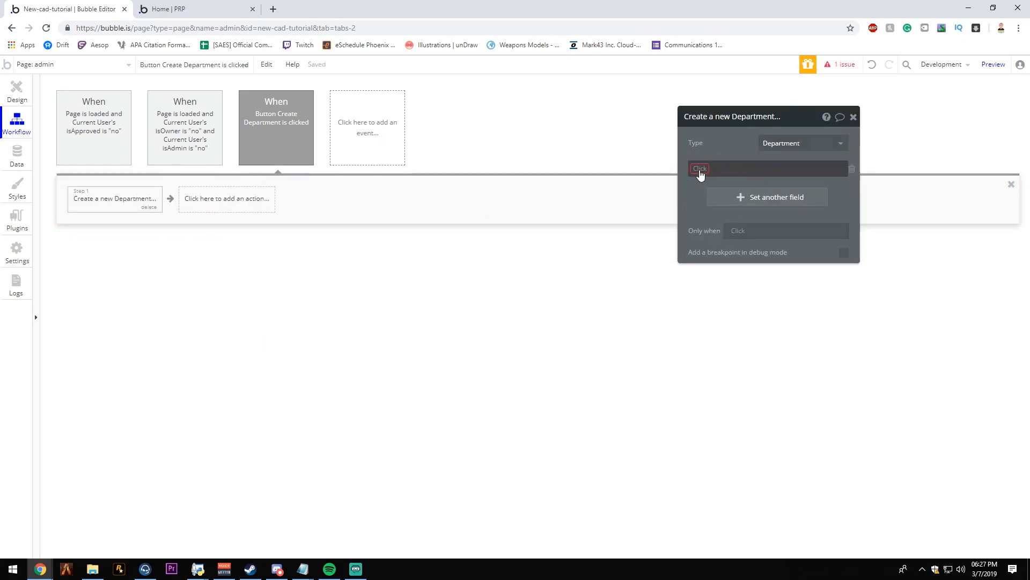
{"action": "left_click", "coordinate": [702, 171]}
{"action": "left_click", "coordinate": [702, 182]}
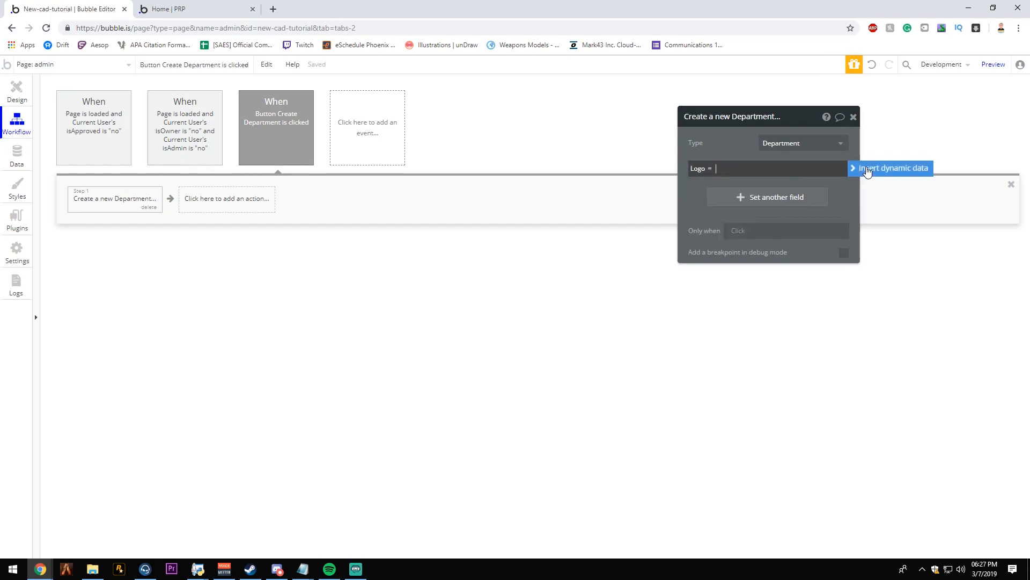
{"action": "left_click", "coordinate": [726, 171]}
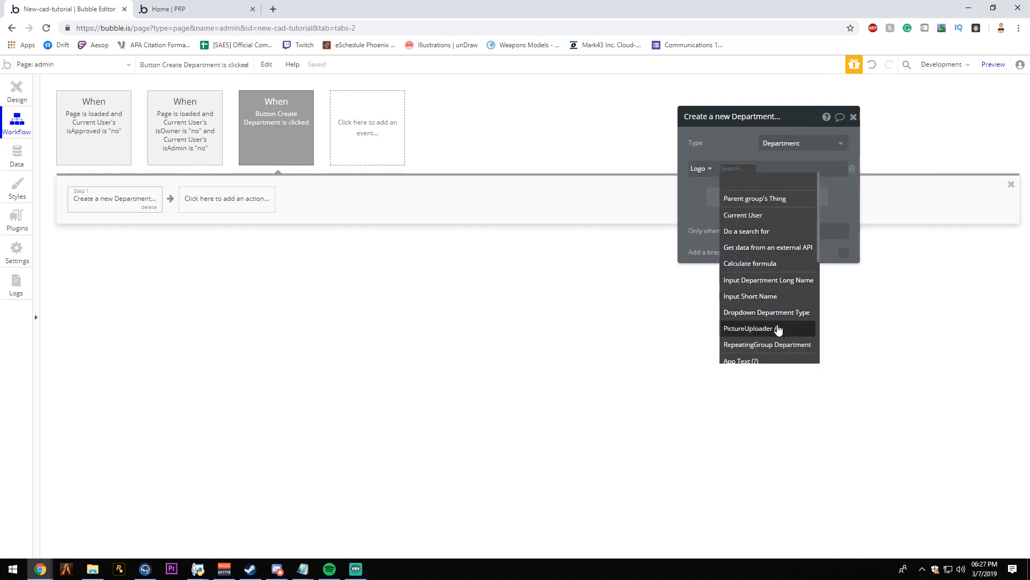
{"action": "left_click", "coordinate": [780, 329]}
{"action": "left_click", "coordinate": [778, 184]}
- Set the new department's Long Name field to Input Department Long Name's value
{"action": "left_click", "coordinate": [752, 197]}
{"action": "left_click", "coordinate": [701, 193]}
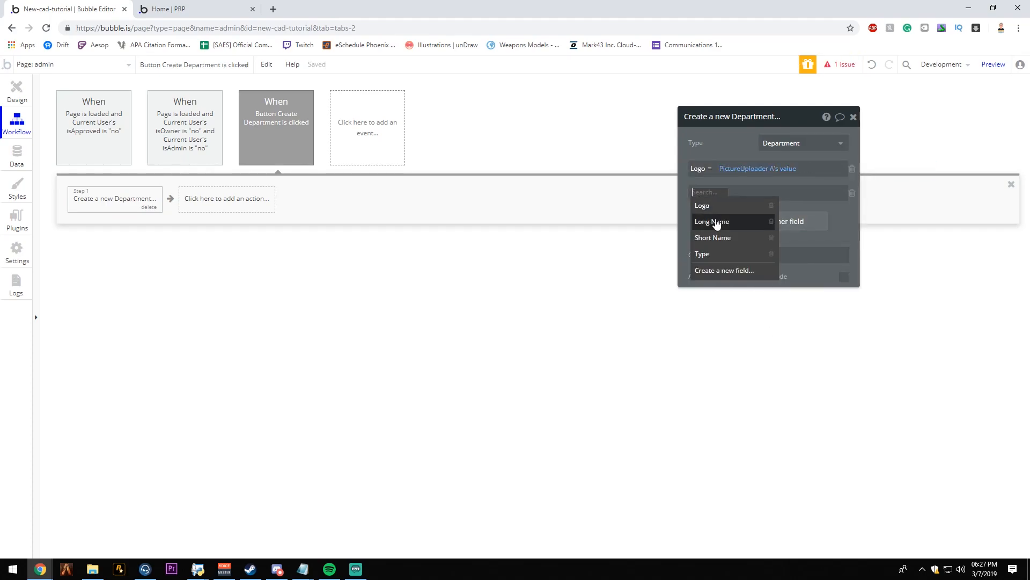
{"action": "left_click", "coordinate": [716, 221]}
{"action": "left_click", "coordinate": [891, 195]}
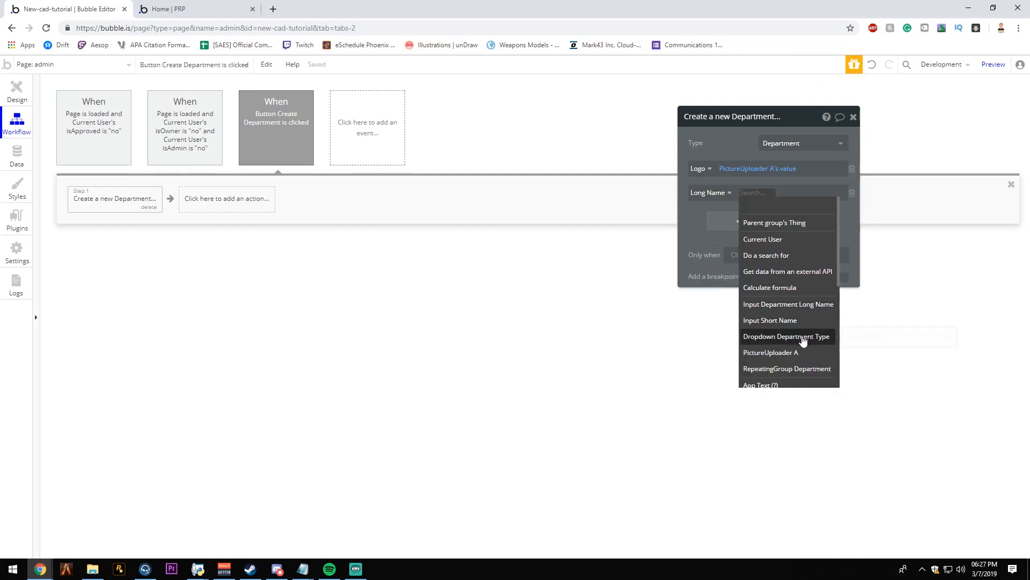
{"action": "left_click", "coordinate": [814, 311]}
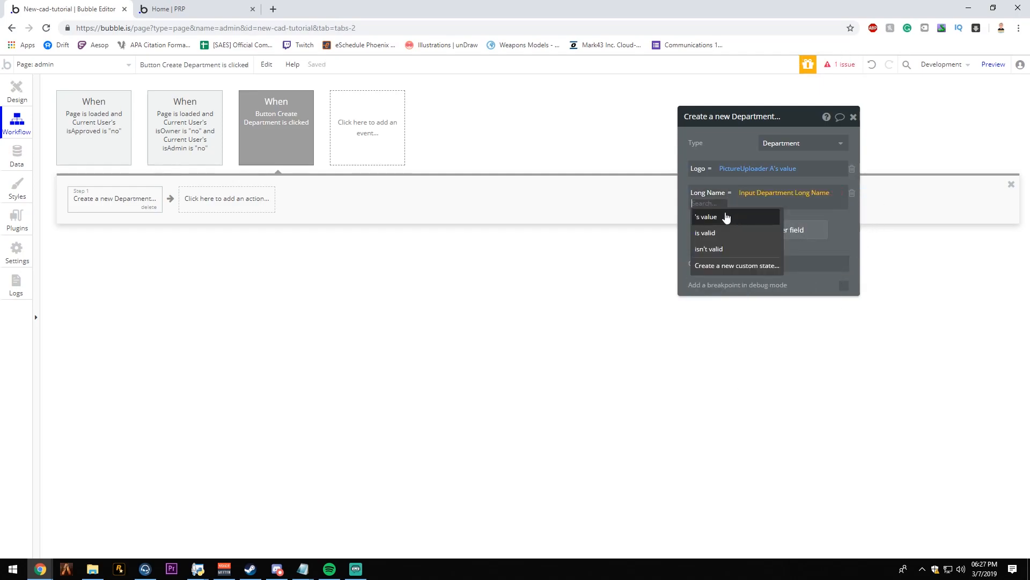
{"action": "left_click", "coordinate": [736, 219]}
- Set the new department's Short Name field to Input Short Name's value
{"action": "left_click", "coordinate": [736, 226]}
{"action": "left_click", "coordinate": [713, 271]}
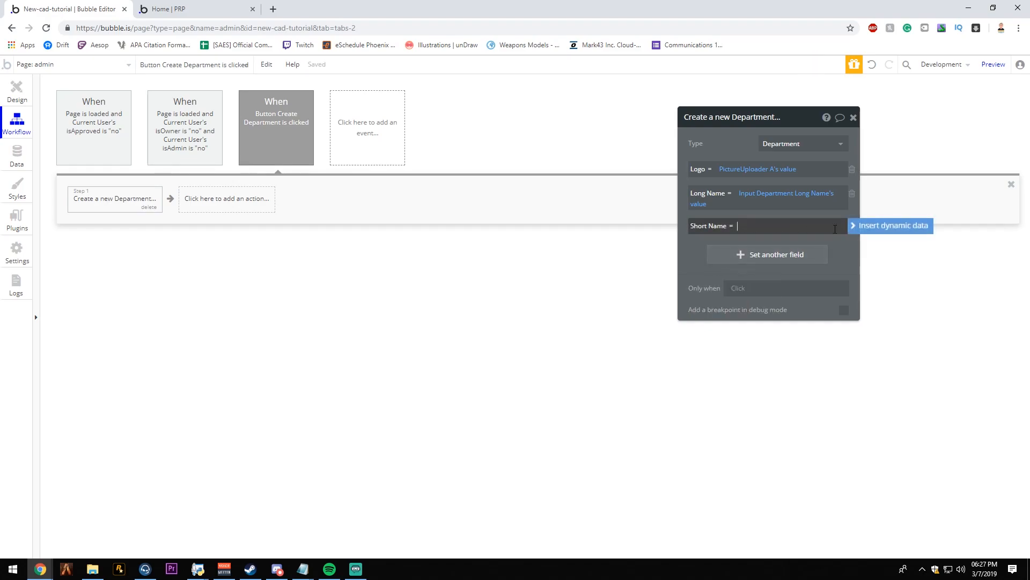
{"action": "left_click", "coordinate": [778, 225]}
{"action": "left_click", "coordinate": [787, 349]}
{"action": "left_click", "coordinate": [810, 239]}
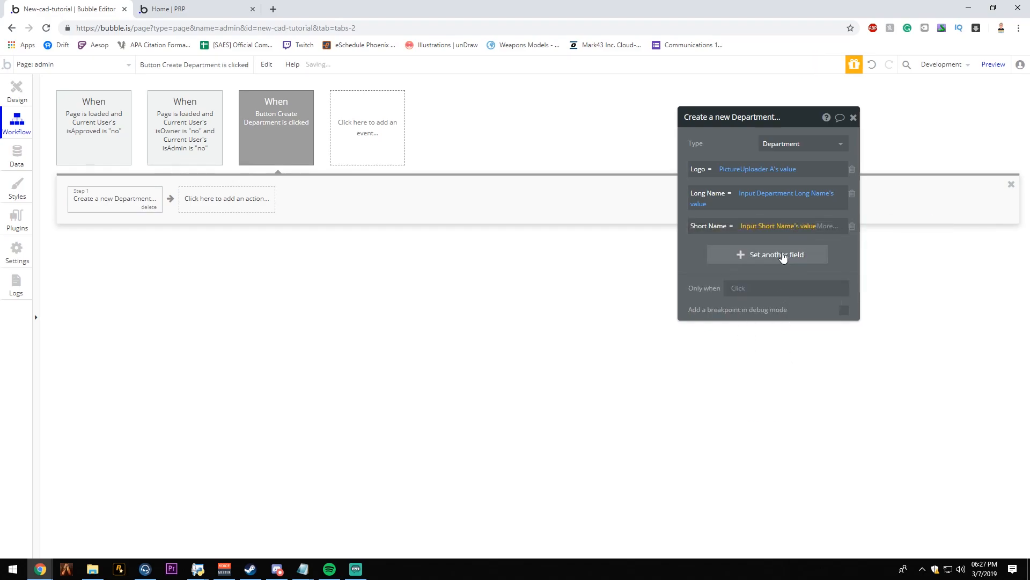
- Set the new department's Type field to Dropdown Department Type's value
{"action": "left_click", "coordinate": [782, 256]}
{"action": "left_click", "coordinate": [717, 316]}
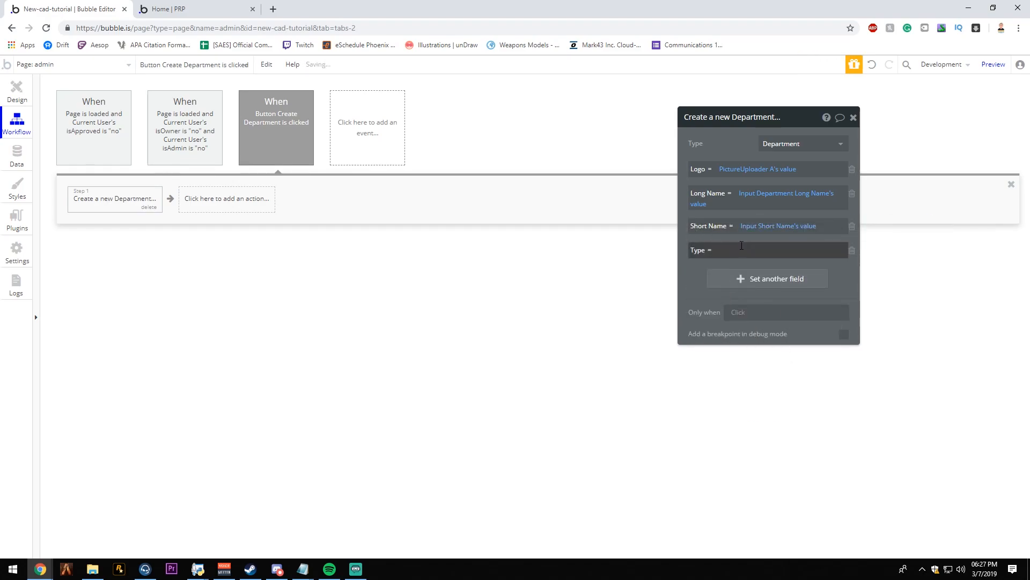
{"action": "left_click", "coordinate": [897, 259]}
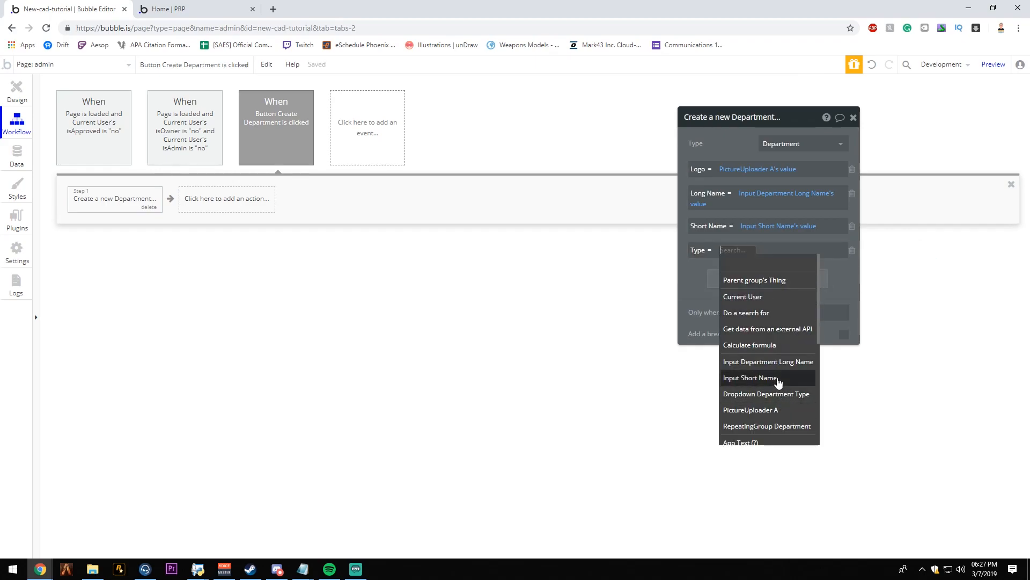
{"action": "left_click", "coordinate": [767, 394]}
{"action": "left_click", "coordinate": [827, 262]}
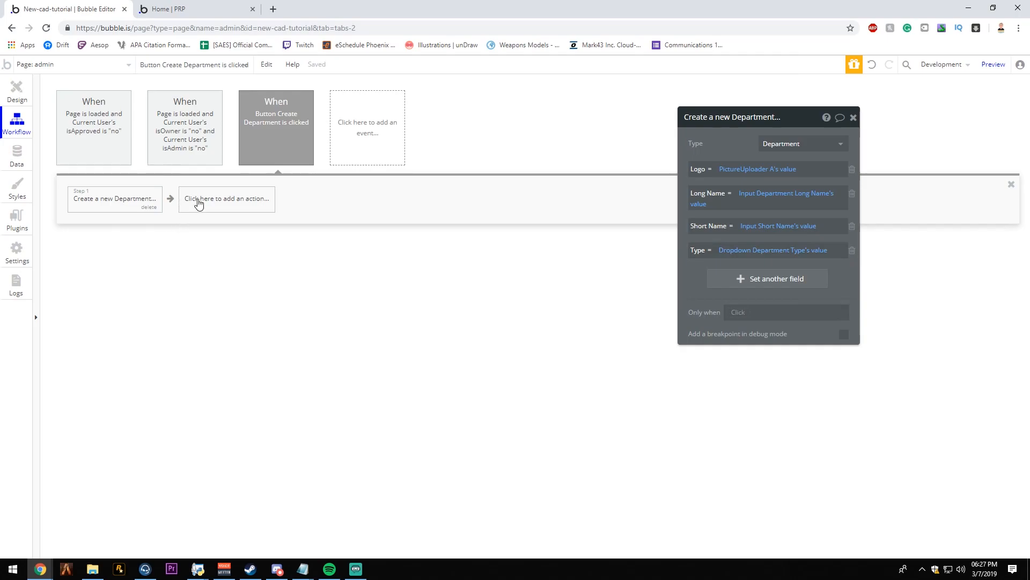
- Add an action after the department creation that resets the relevant inputs
{"action": "left_click", "coordinate": [199, 200]}
{"action": "mouse_move", "coordinate": [256, 355]}
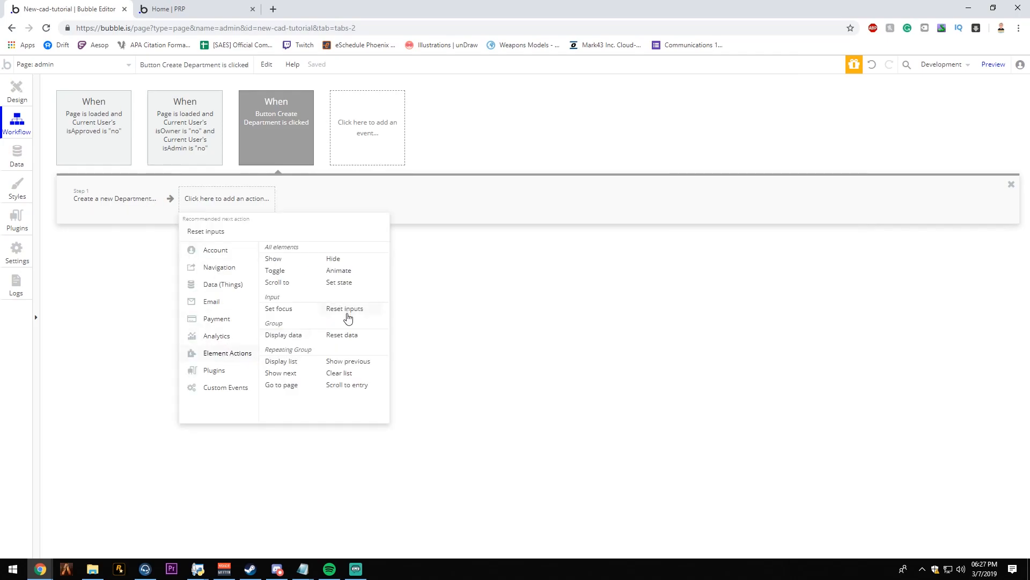
{"action": "left_click", "coordinate": [348, 317]}
- Add a third workflow action that sets focus to Input Short Name
{"action": "left_click", "coordinate": [312, 202]}
{"action": "mouse_move", "coordinate": [334, 329]}
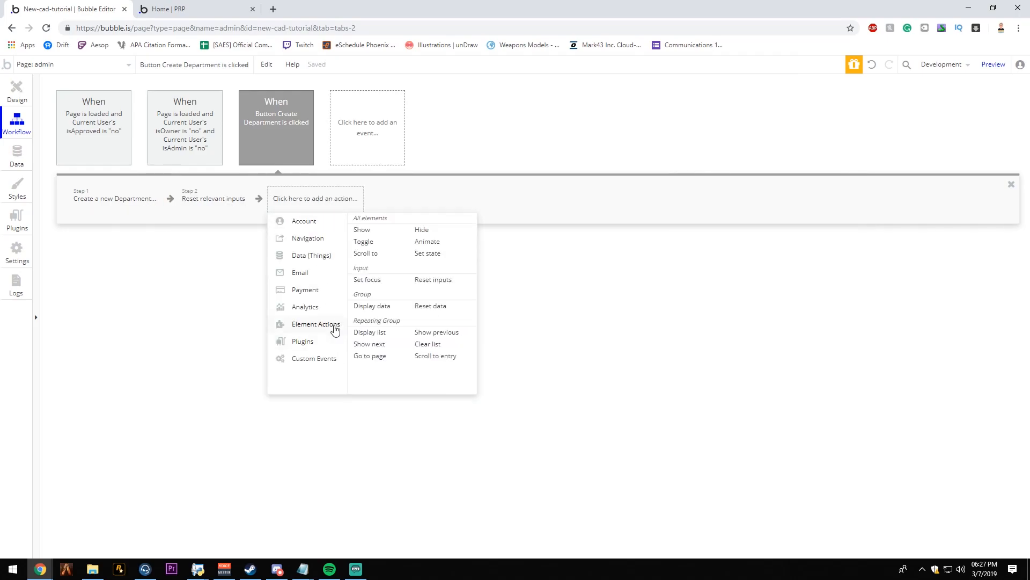
{"action": "left_click", "coordinate": [377, 284]}
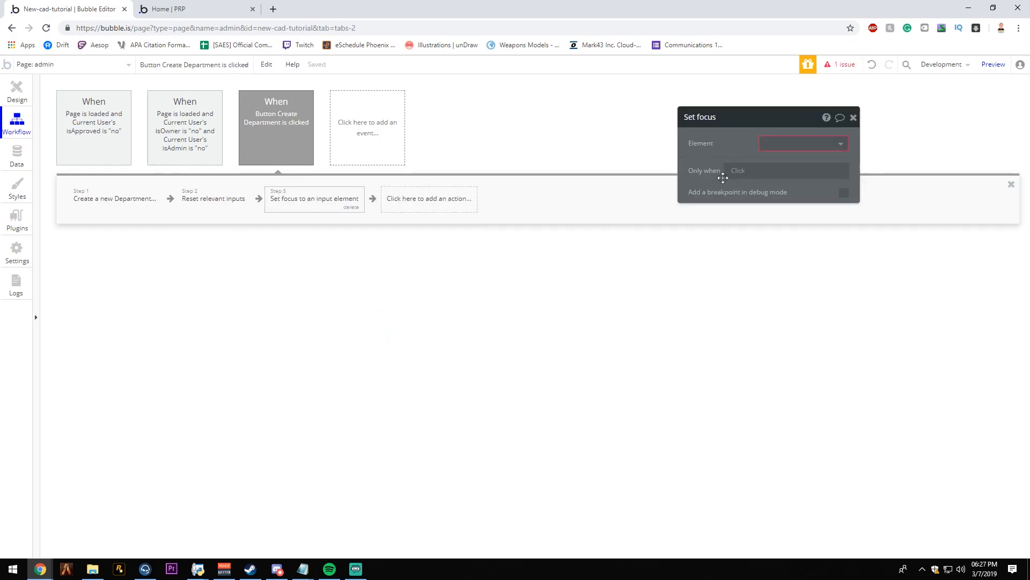
{"action": "left_click", "coordinate": [788, 144]}
{"action": "left_click", "coordinate": [797, 161]}
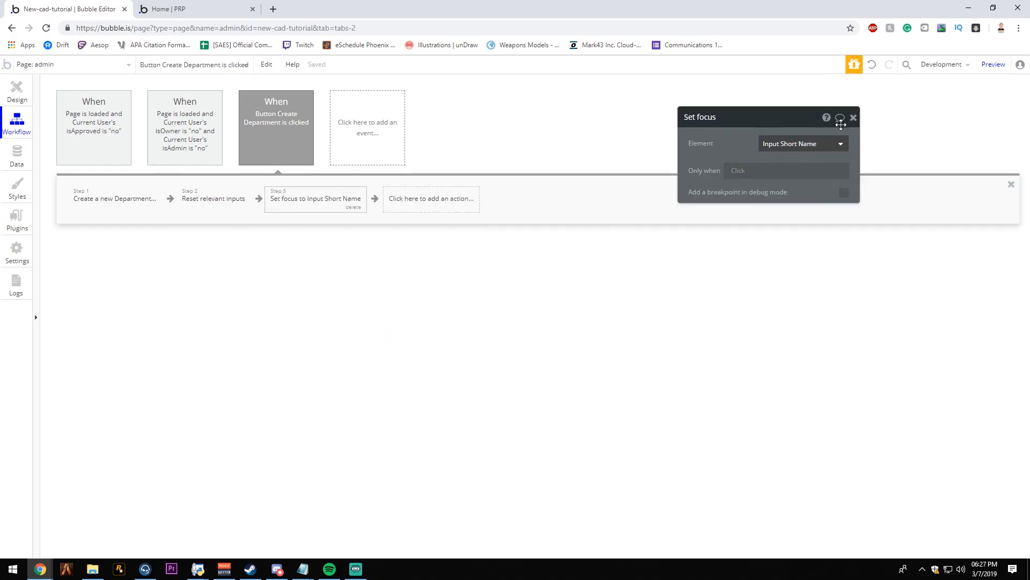
{"action": "left_click", "coordinate": [854, 117]}
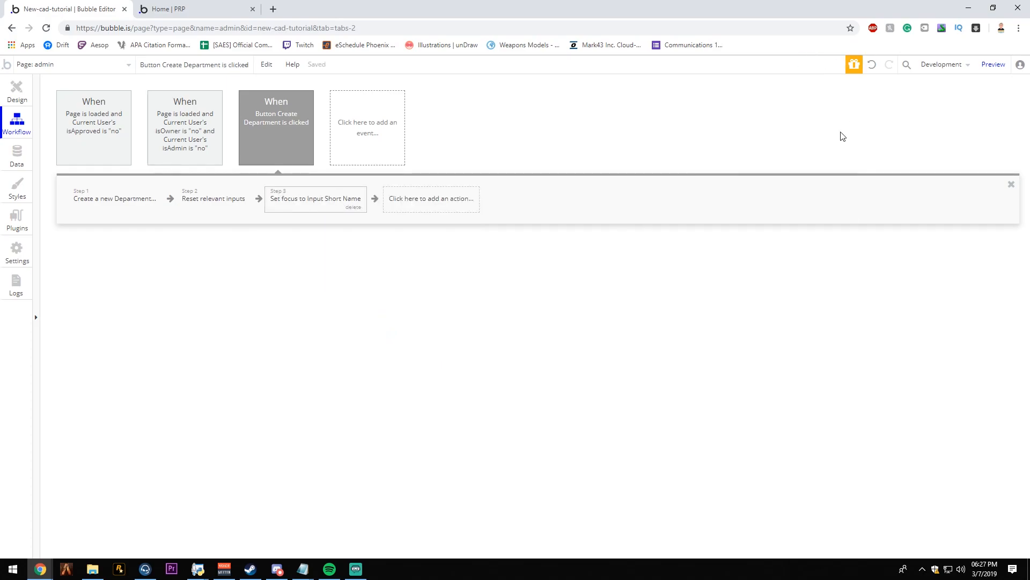
- Leave the workflow for the page design, switch to the admin page preview and refresh it to the latest version
{"action": "left_click", "coordinate": [8, 102]}
{"action": "left_click", "coordinate": [165, 8]}
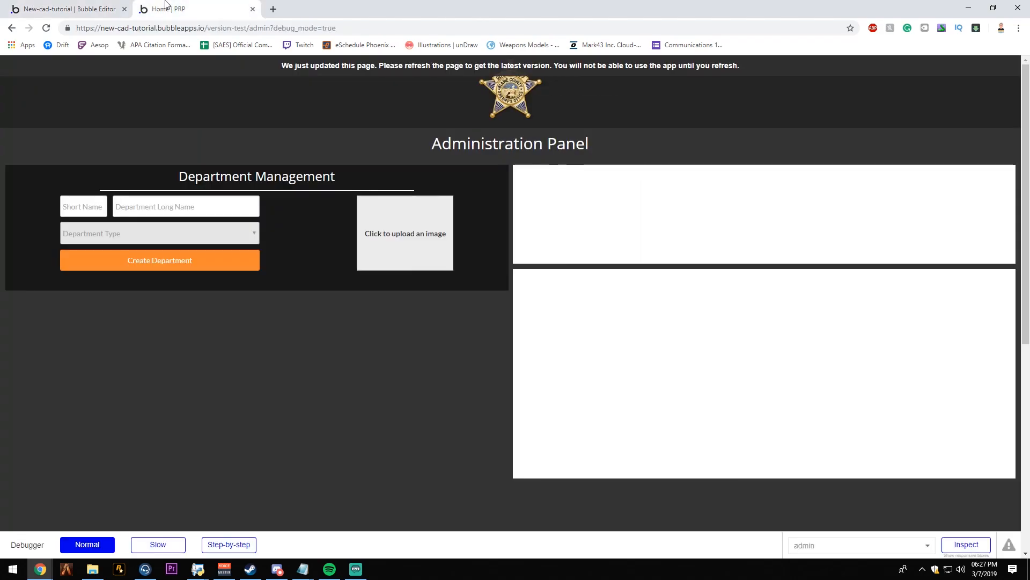
{"action": "left_click", "coordinate": [379, 63]}
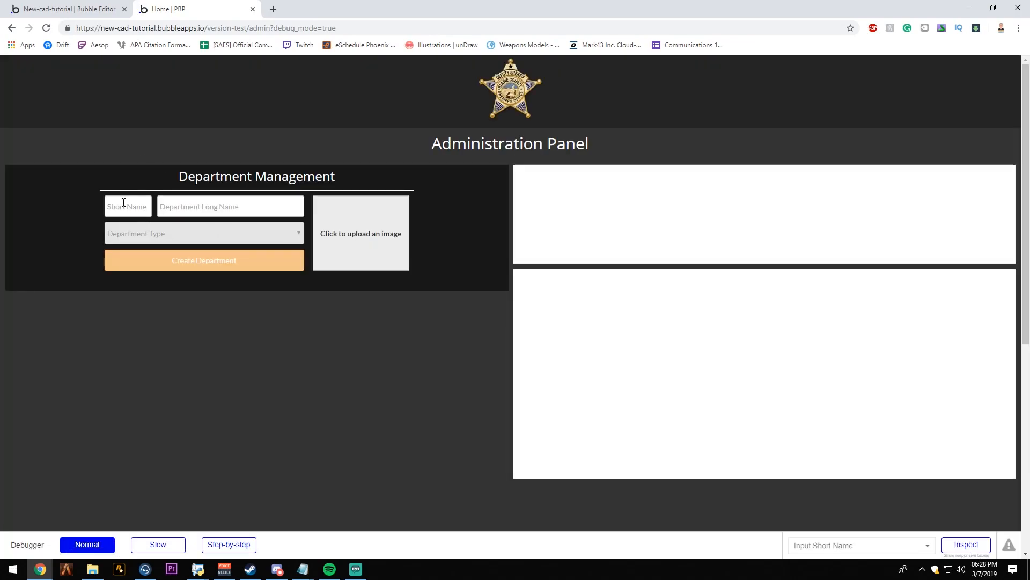
- Fill in a test department with short name BCSO, type Police and long name Blaine County Sheriff's Office
{"action": "left_click", "coordinate": [117, 203]}
{"action": "type", "text": "BCSO"}
{"action": "key", "text": "Tab"}
{"action": "key", "text": "Down"}
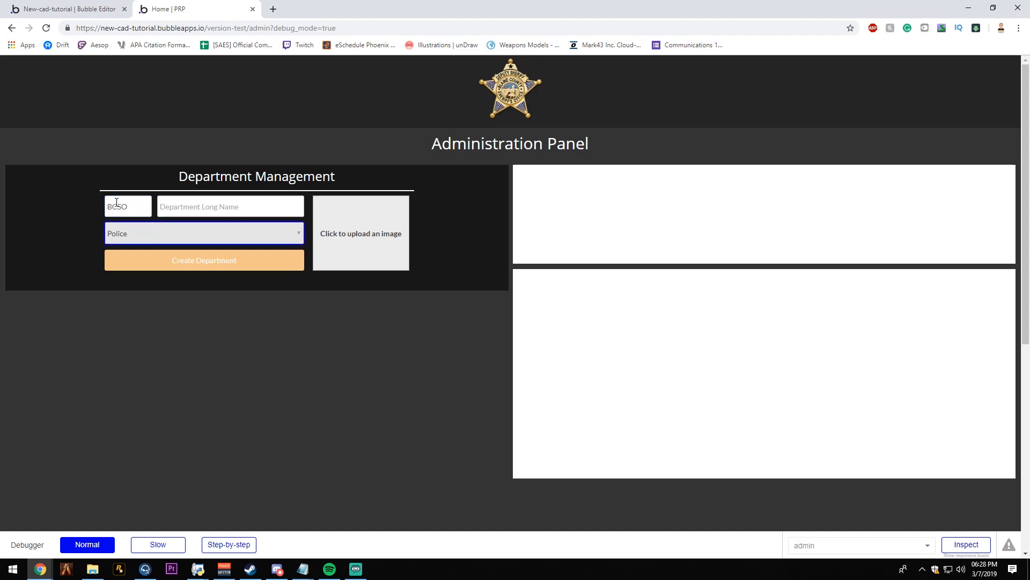
{"action": "key", "text": "Tab"}
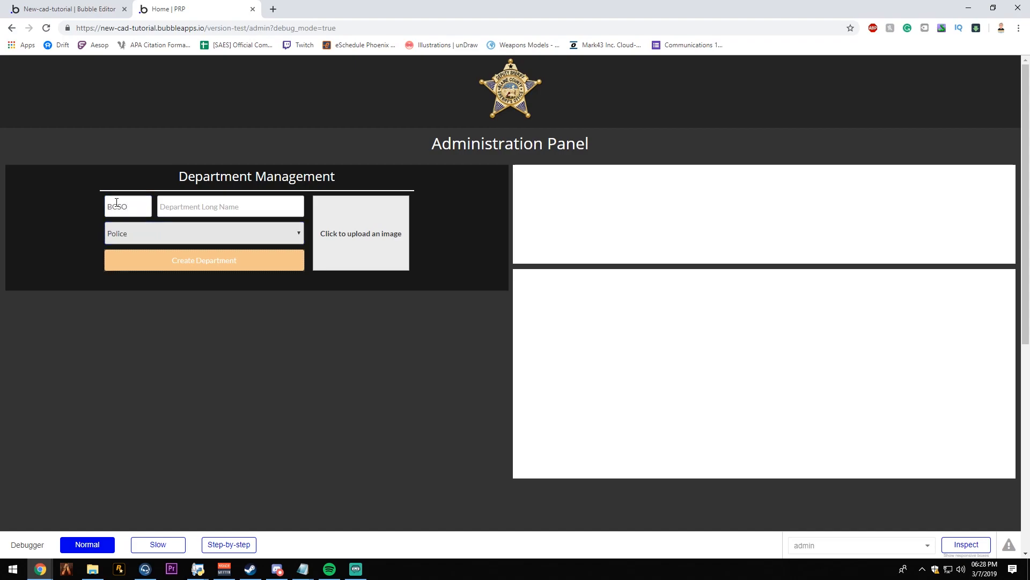
{"action": "left_click", "coordinate": [169, 209]}
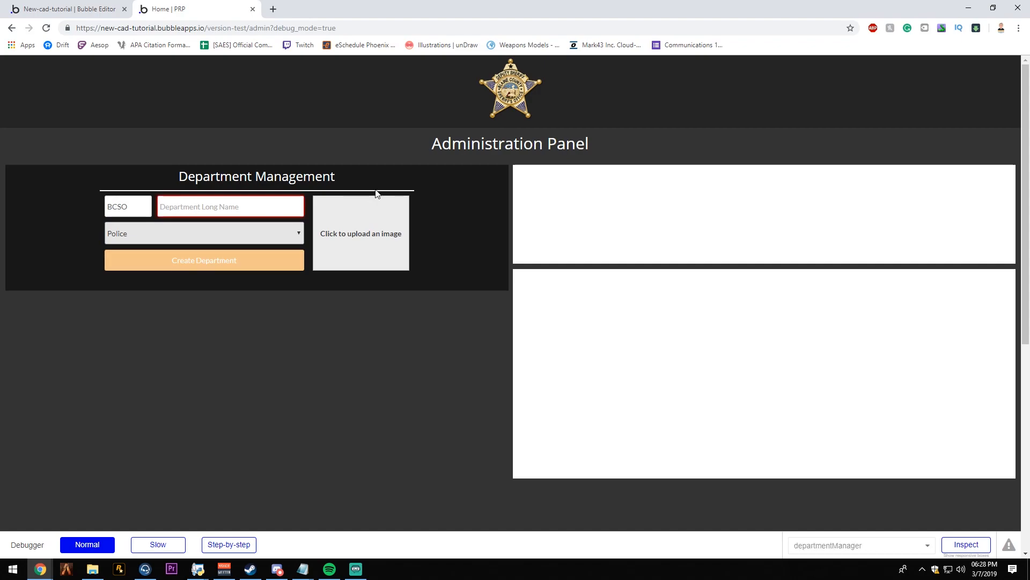
{"action": "type", "text": "Blaine County Sheriff's Office"}
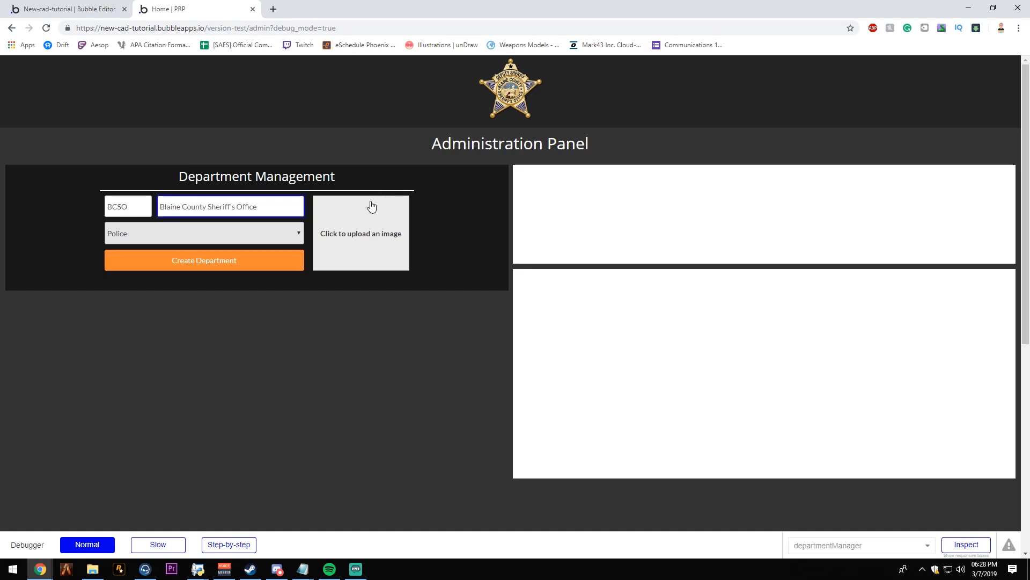
- Choose an image file for the department's picture upload and create the department
{"action": "left_click", "coordinate": [368, 234]}
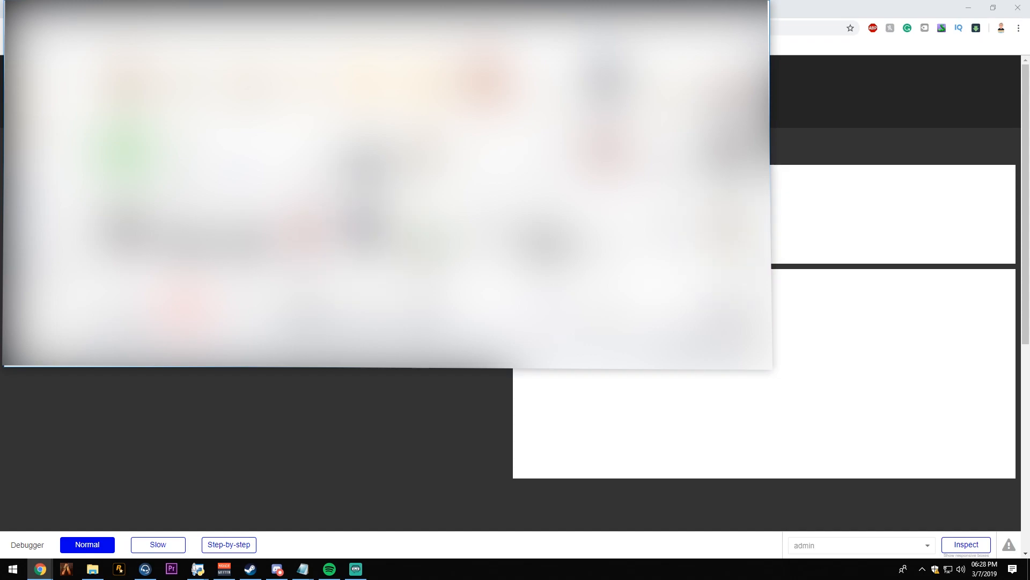
{"action": "scroll", "coordinate": [407, 188], "scroll_direction": "down", "scroll_amount": 2}
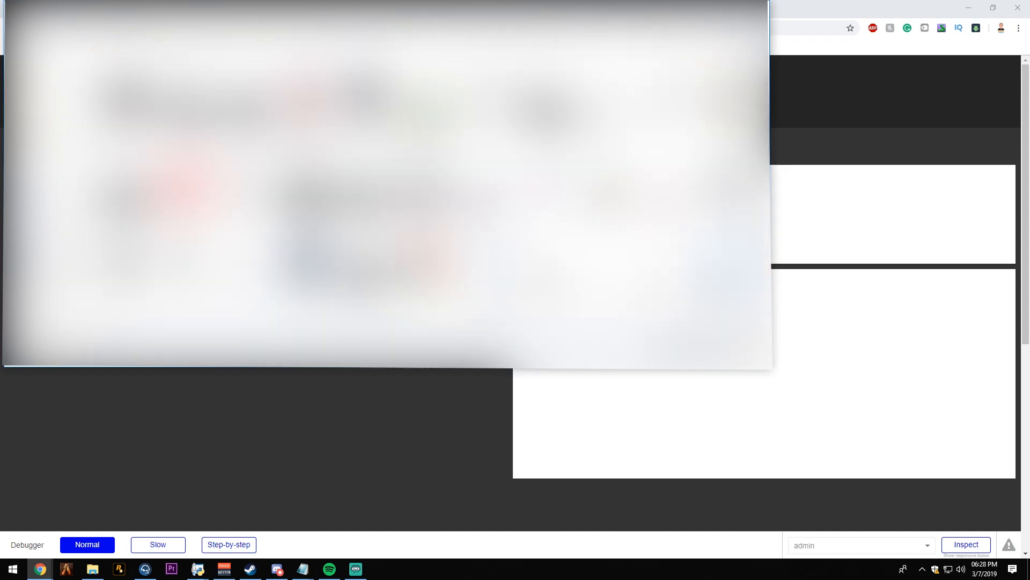
{"action": "scroll", "coordinate": [408, 188], "scroll_direction": "down", "scroll_amount": 2}
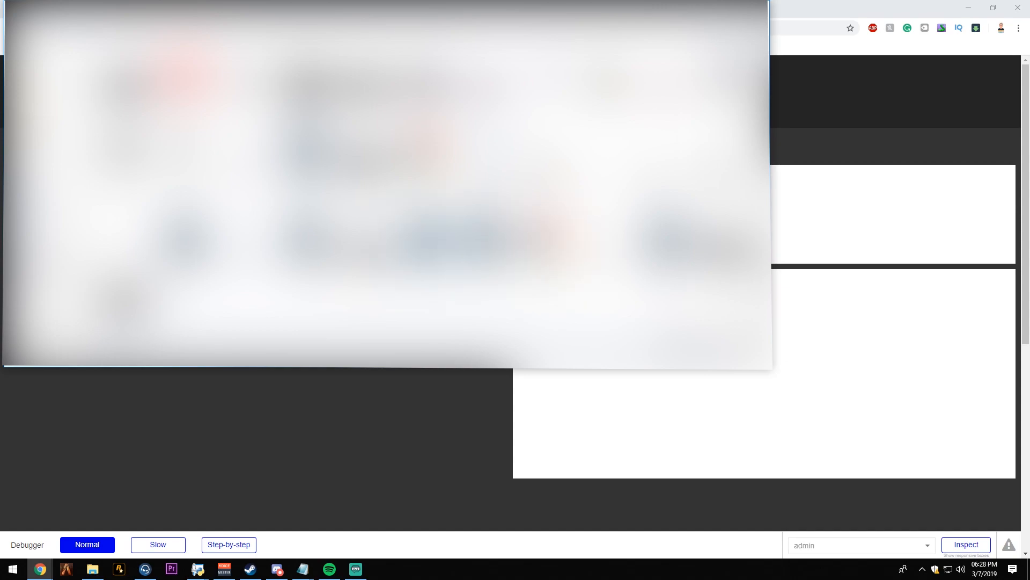
{"action": "scroll", "coordinate": [408, 188], "scroll_direction": "down", "scroll_amount": 3}
{"action": "scroll", "coordinate": [408, 187], "scroll_direction": "down", "scroll_amount": 2}
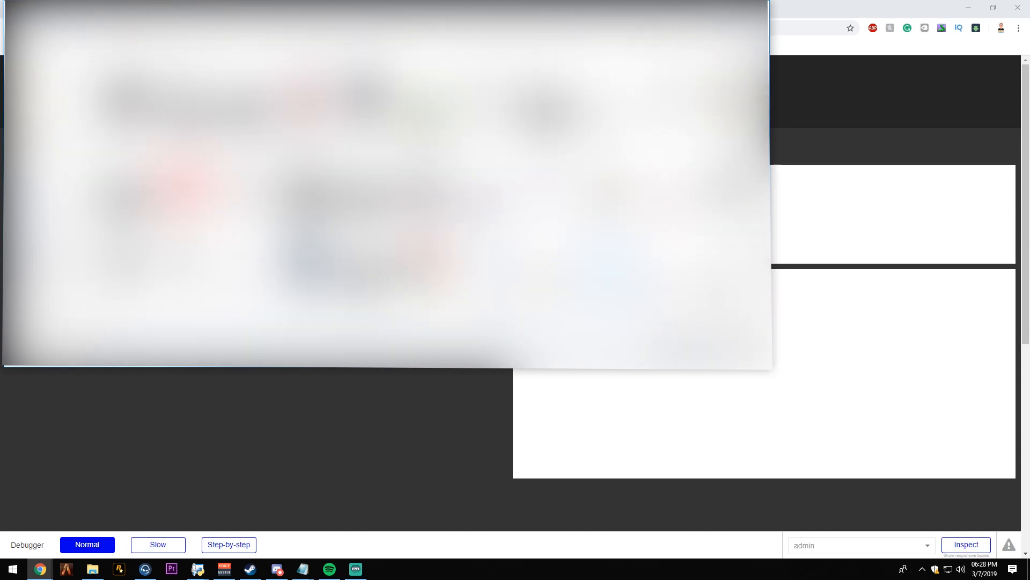
{"action": "scroll", "coordinate": [666, 188], "scroll_direction": "down", "scroll_amount": 3}
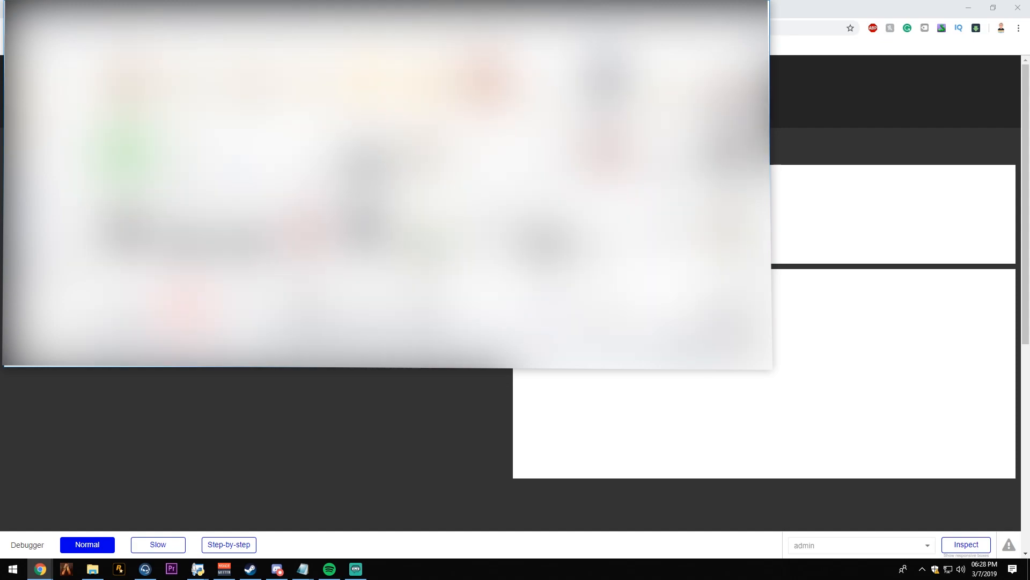
{"action": "double_click", "coordinate": [548, 160]}
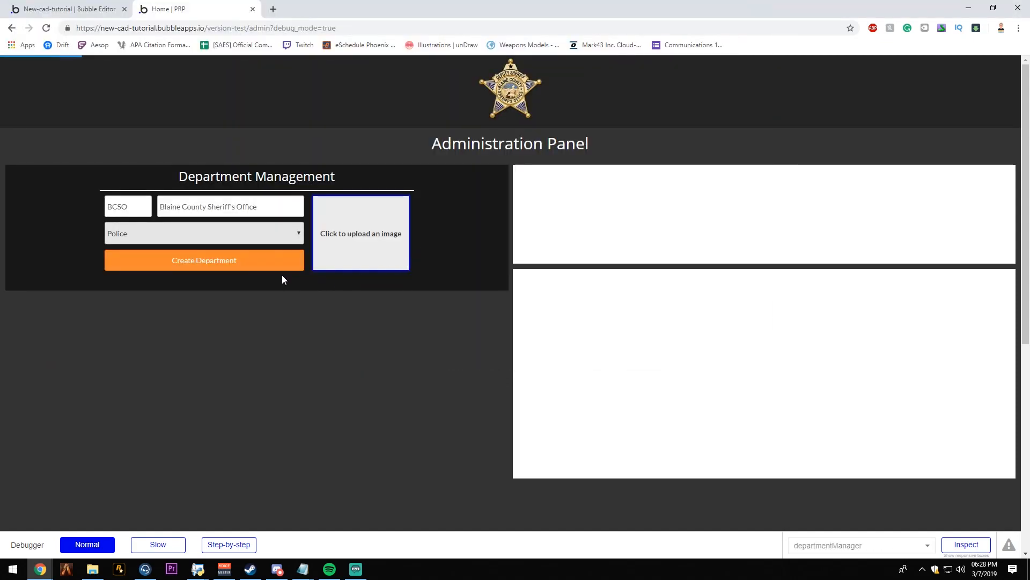
{"action": "left_click", "coordinate": [287, 267]}
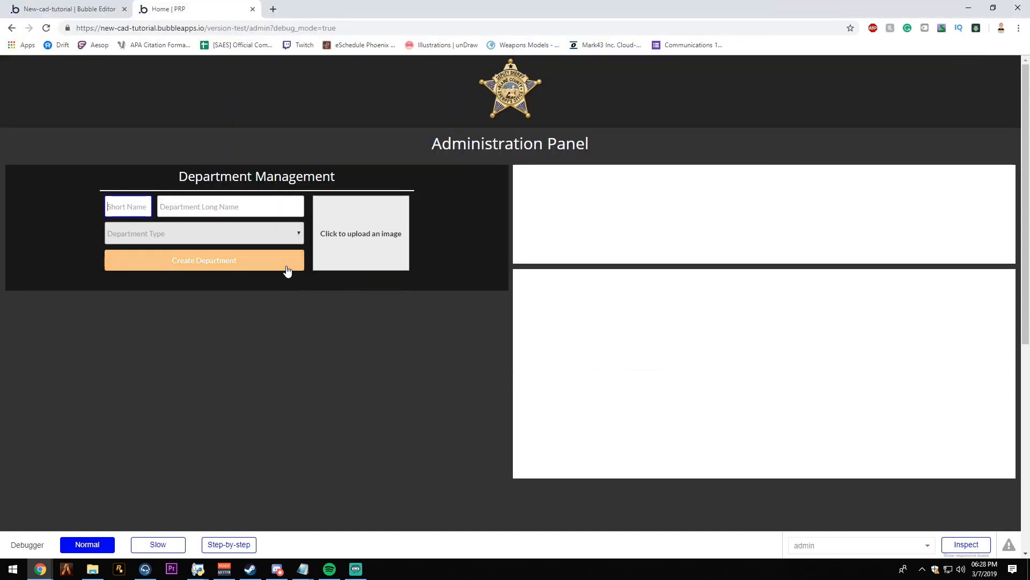
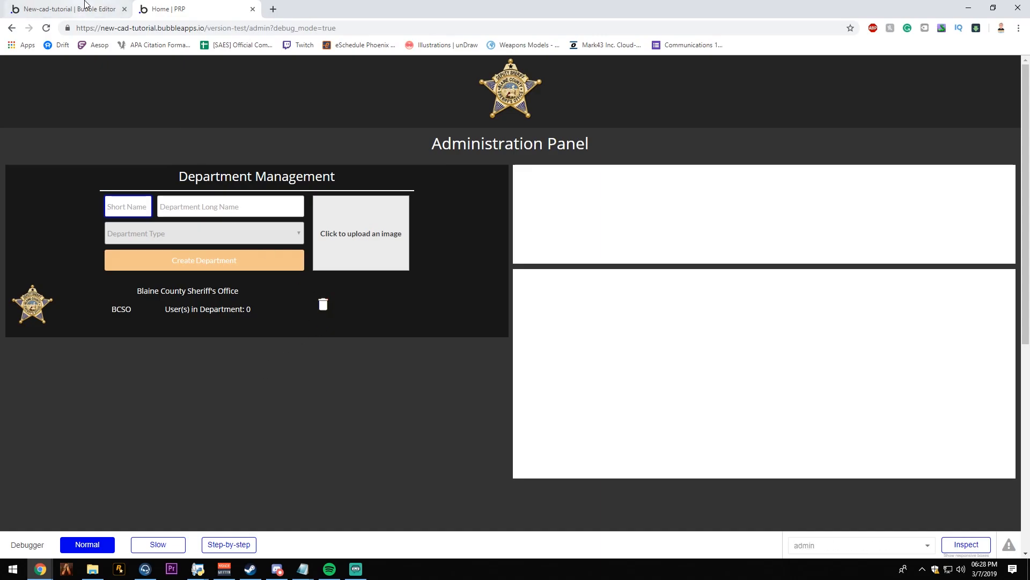
- Narrow the department repeating group to about 495 px, centre it horizontally in the Department Management group, and refresh the admin page preview
{"action": "left_click", "coordinate": [85, 6]}
{"action": "left_click", "coordinate": [566, 345]}
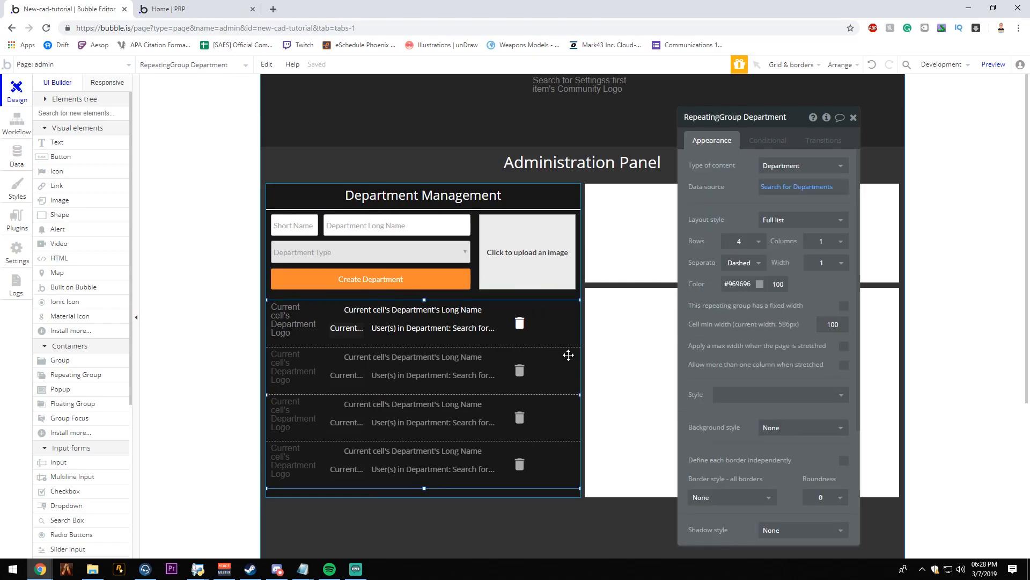
{"action": "left_click_drag", "start_coordinate": [578, 394], "coordinate": [541, 396]}
{"action": "right_click", "coordinate": [543, 364]}
{"action": "left_click", "coordinate": [586, 509]}
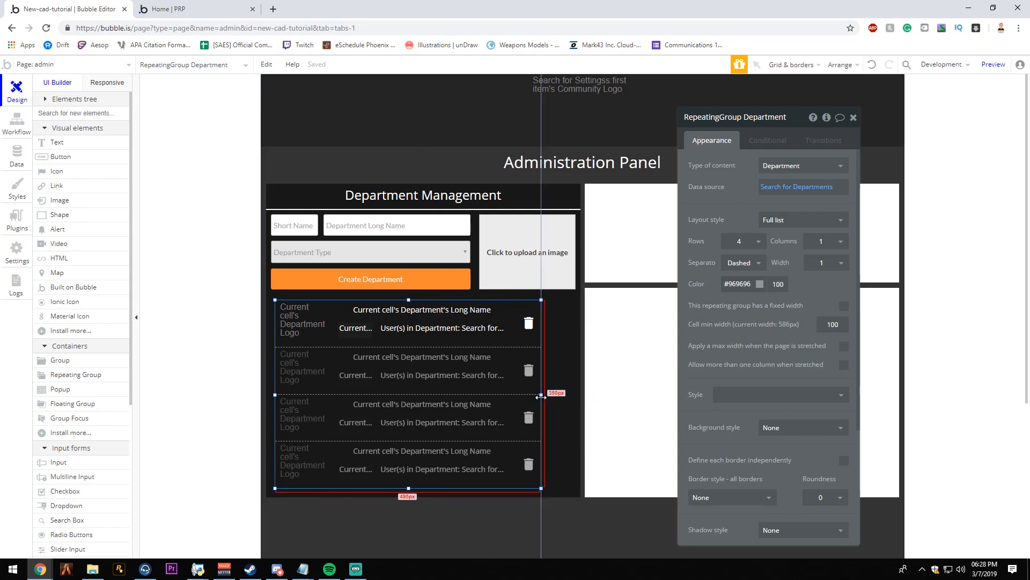
{"action": "right_click", "coordinate": [520, 312]}
{"action": "left_click", "coordinate": [579, 509]}
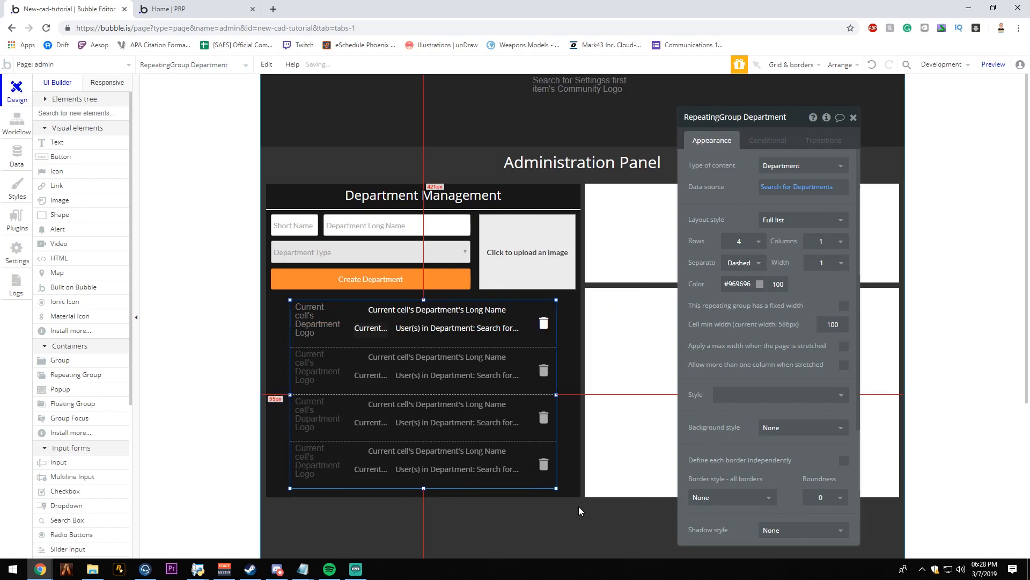
{"action": "left_click", "coordinate": [543, 462]}
{"action": "left_click", "coordinate": [186, 6]}
{"action": "left_click", "coordinate": [239, 62]}
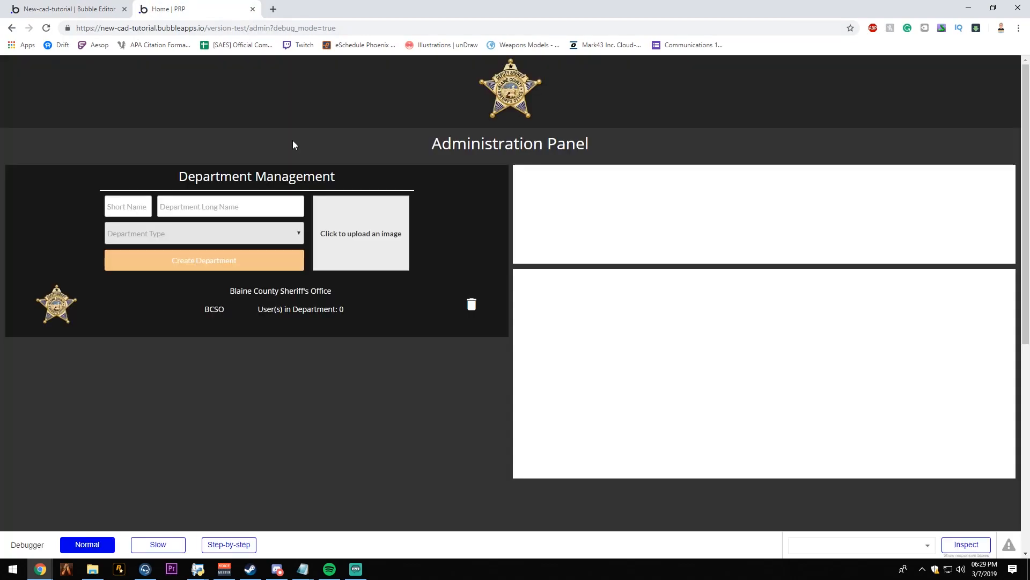
- Try making the departmentManager group fixed-width and refresh the admin page preview to check the layout
{"action": "left_click", "coordinate": [69, 9]}
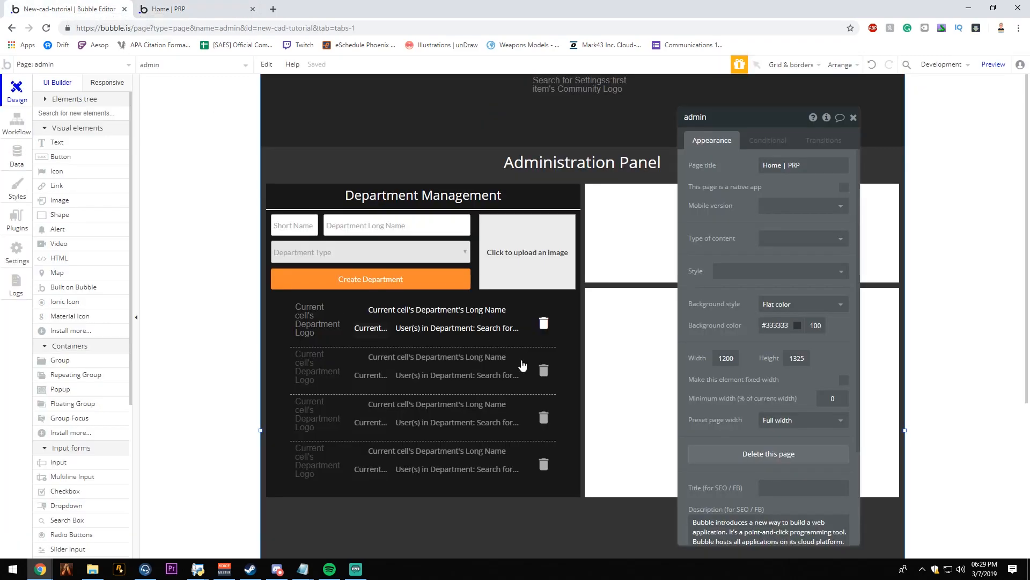
{"action": "left_click", "coordinate": [493, 335]}
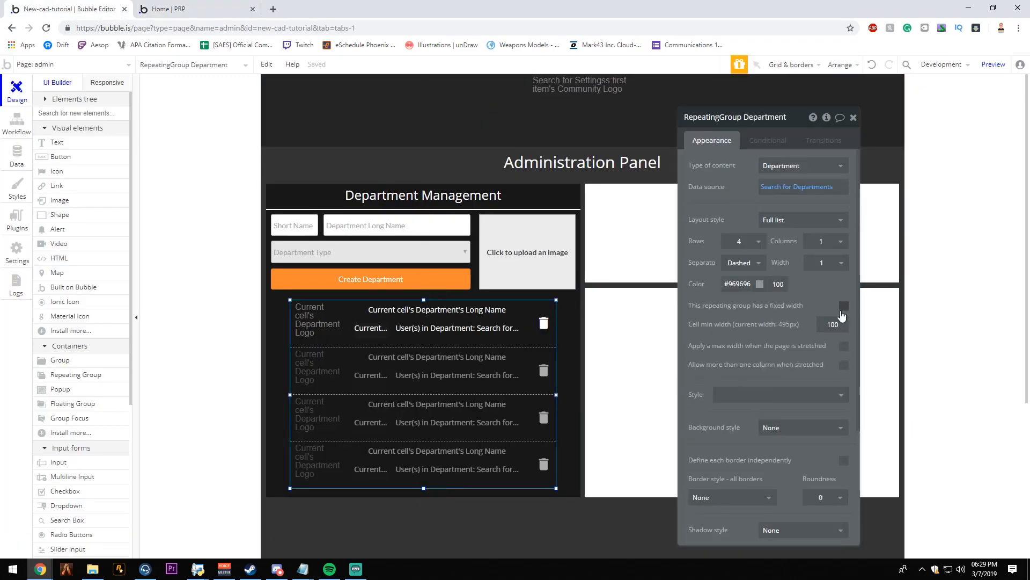
{"action": "left_click", "coordinate": [571, 306]}
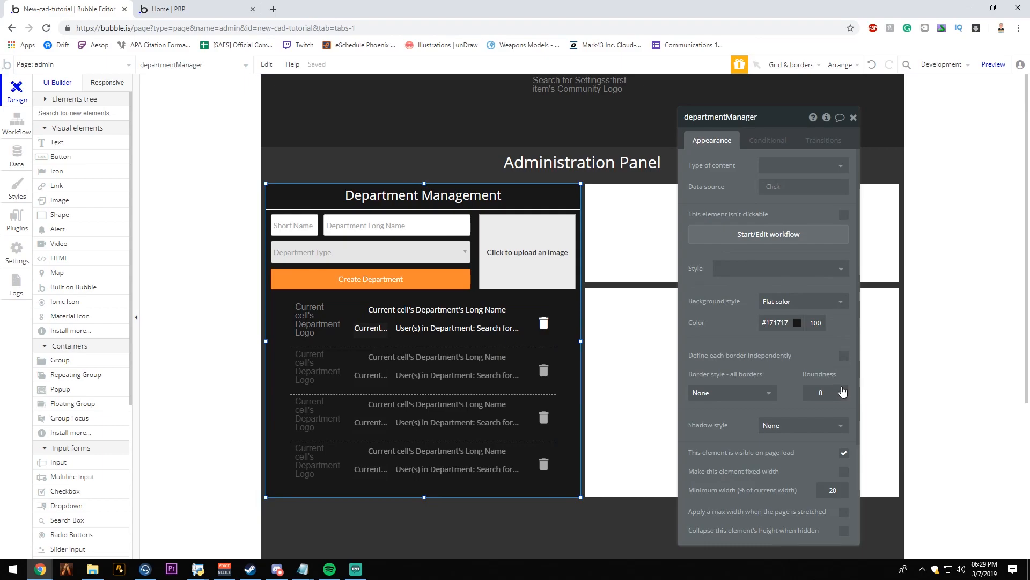
{"action": "left_click", "coordinate": [844, 473]}
{"action": "left_click", "coordinate": [853, 117]}
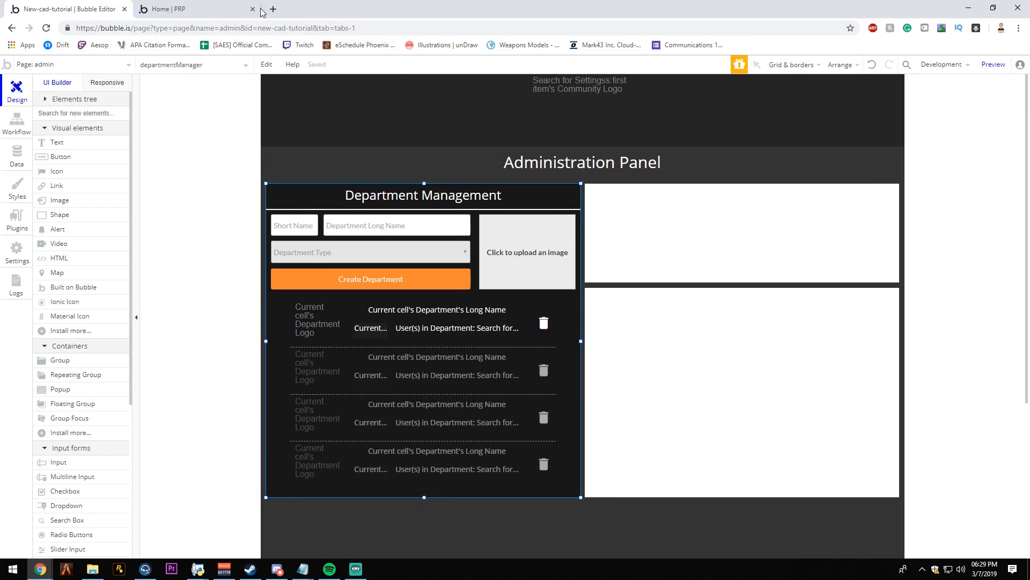
{"action": "left_click", "coordinate": [201, 5]}
{"action": "left_click", "coordinate": [403, 73]}
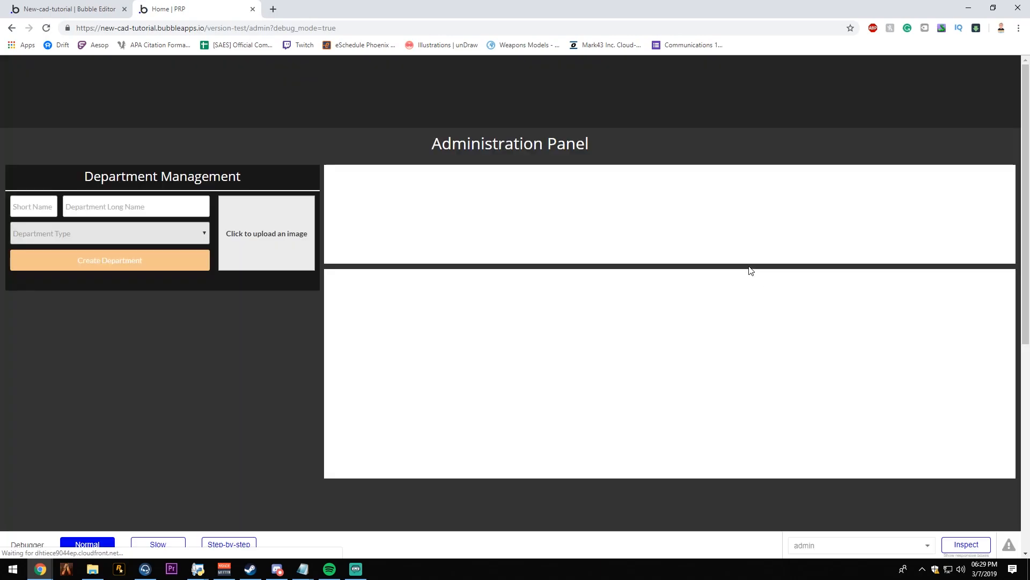
- Turn off fixed width for the departmentManager group and refresh the admin page preview
{"action": "left_click", "coordinate": [69, 9]}
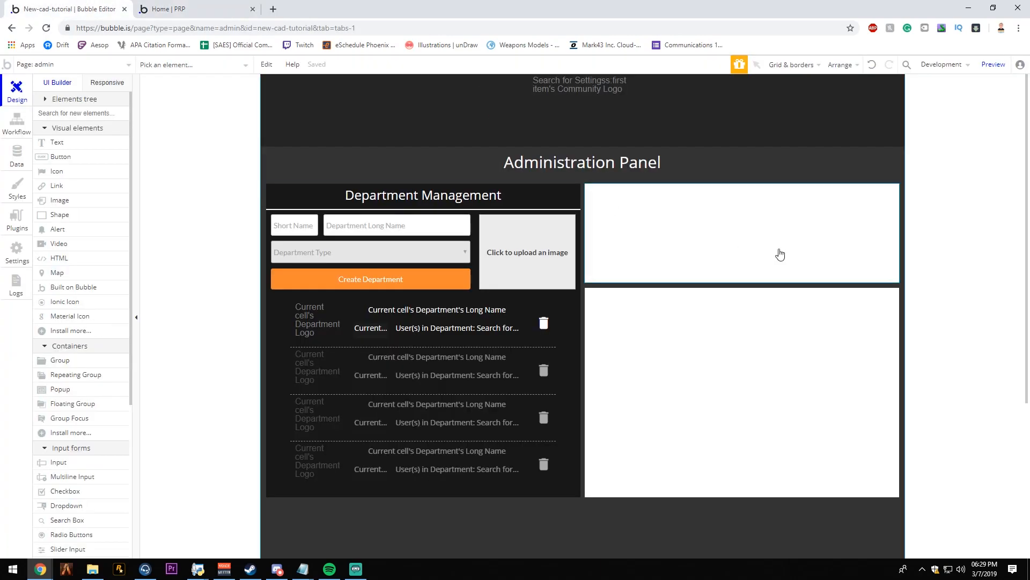
{"action": "double_click", "coordinate": [566, 325]}
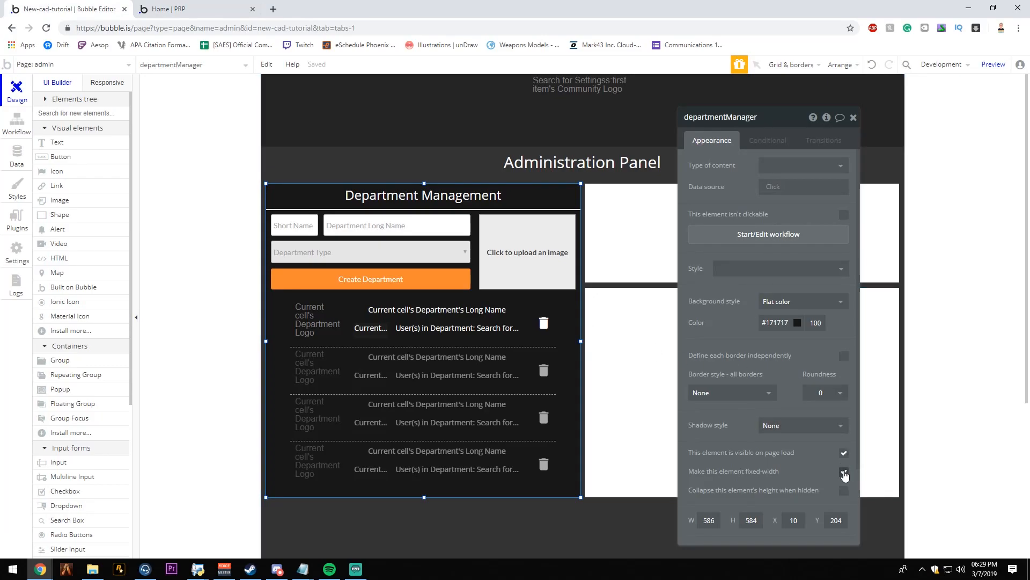
{"action": "left_click", "coordinate": [844, 474]}
{"action": "left_click", "coordinate": [553, 326]}
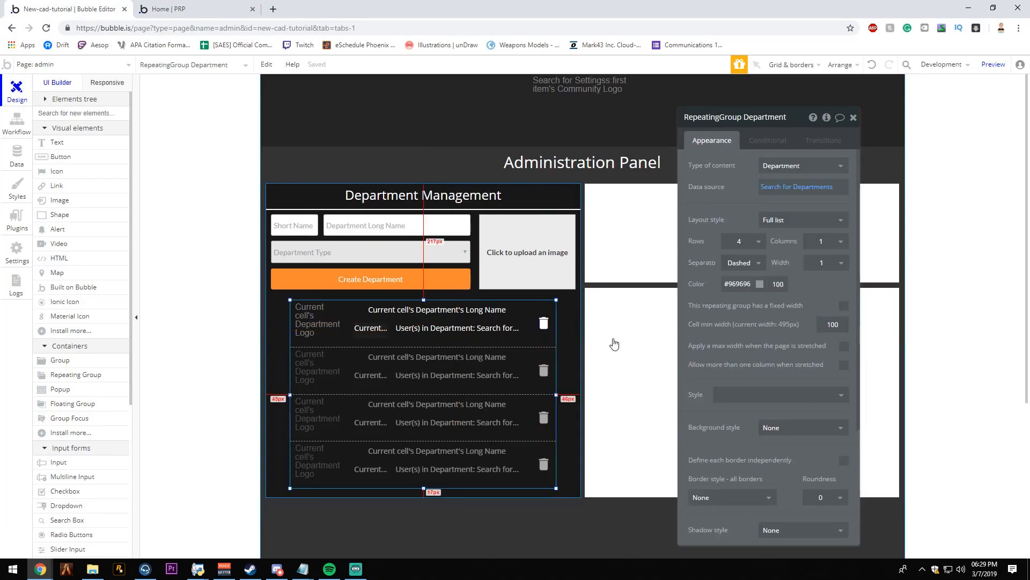
{"action": "left_click", "coordinate": [245, 6]}
{"action": "left_click", "coordinate": [314, 69]}
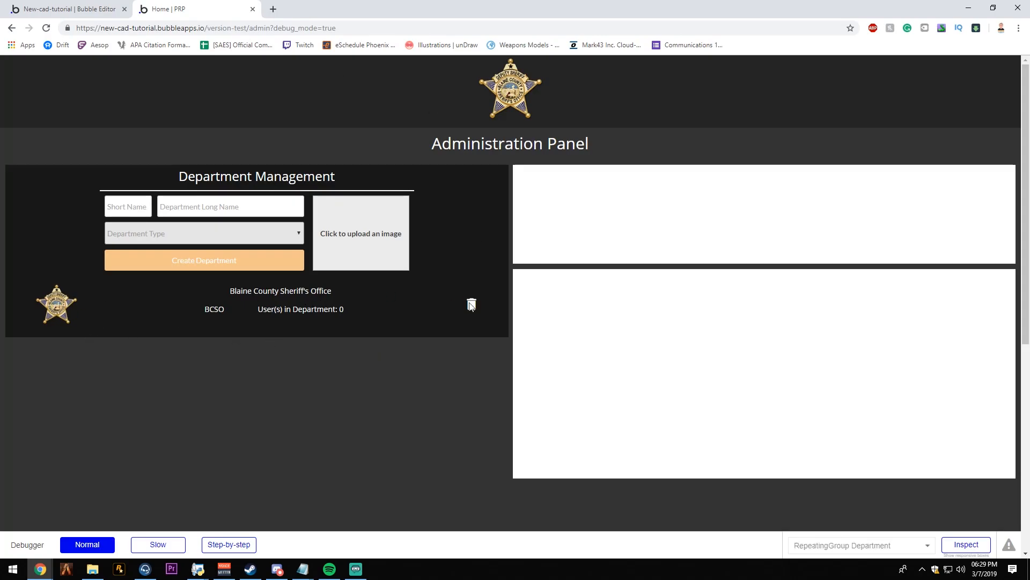
- Give the department repeating group a fixed width and refresh the admin page preview
{"action": "left_click", "coordinate": [67, 9]}
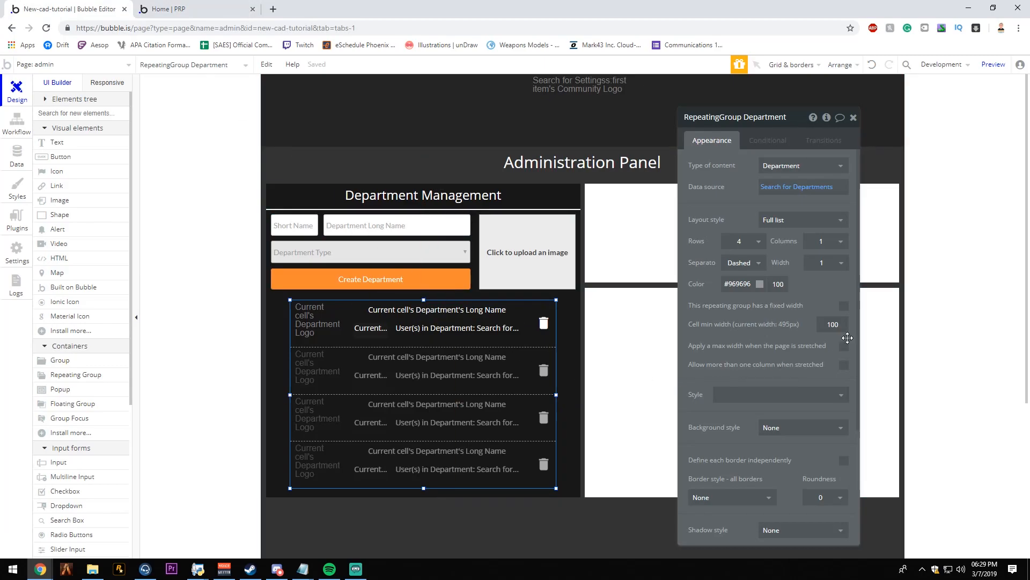
{"action": "left_click", "coordinate": [844, 306]}
{"action": "left_click", "coordinate": [219, 6]}
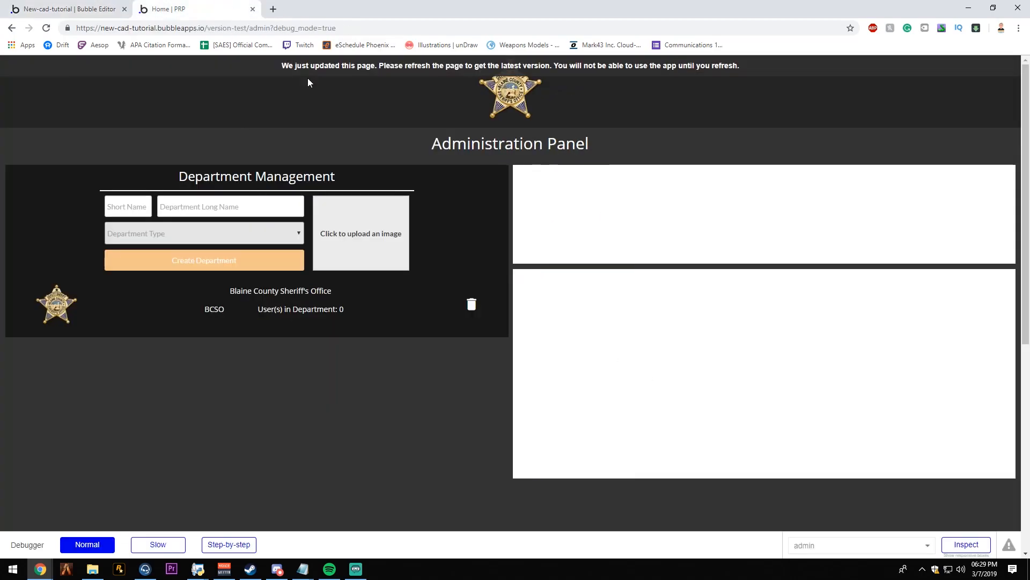
{"action": "key", "text": "F5"}
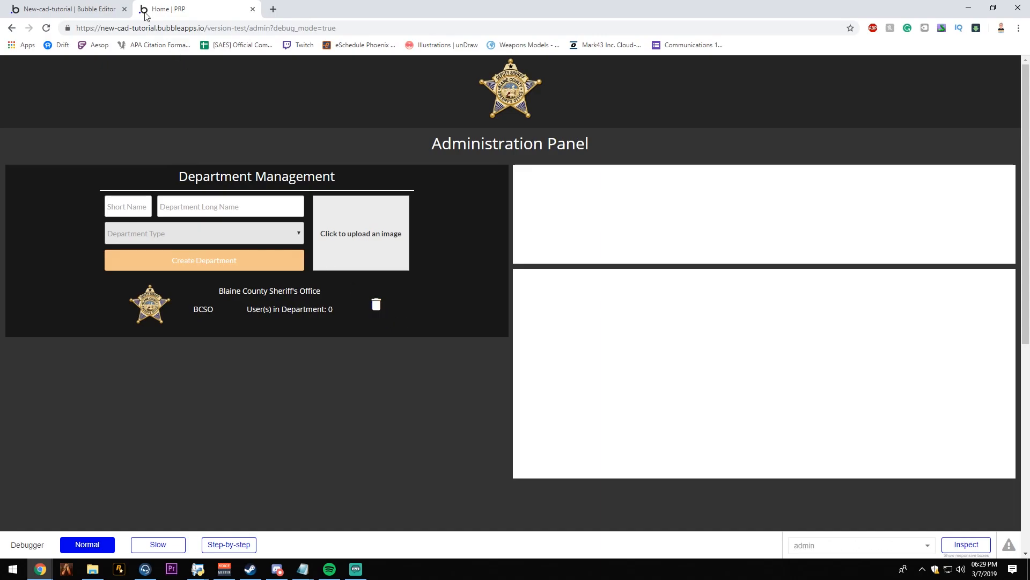
- Add an Icon color transition to the delete icon in the department list
{"action": "left_click", "coordinate": [112, 11]}
{"action": "left_click", "coordinate": [544, 324]}
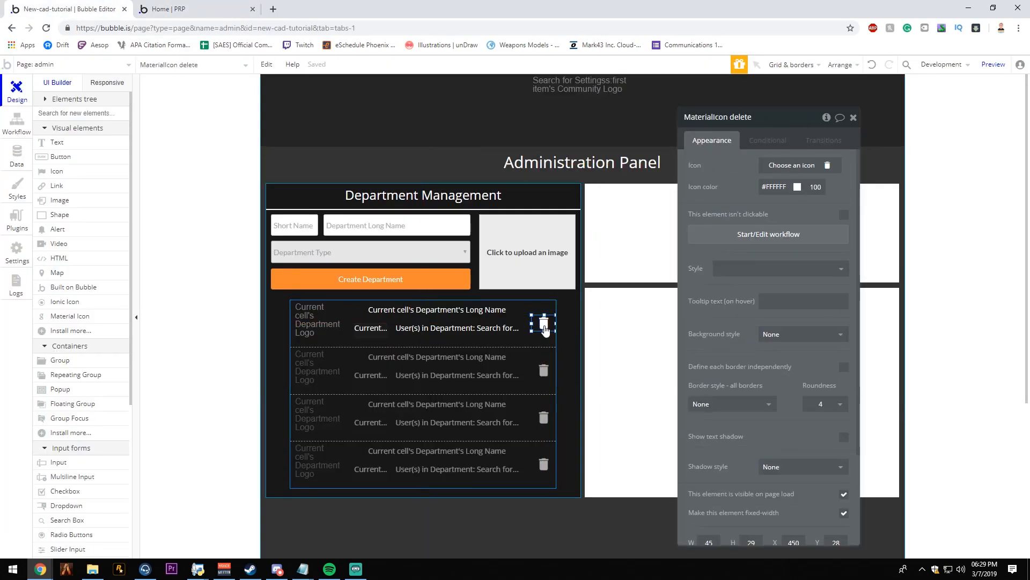
{"action": "left_click", "coordinate": [821, 141]}
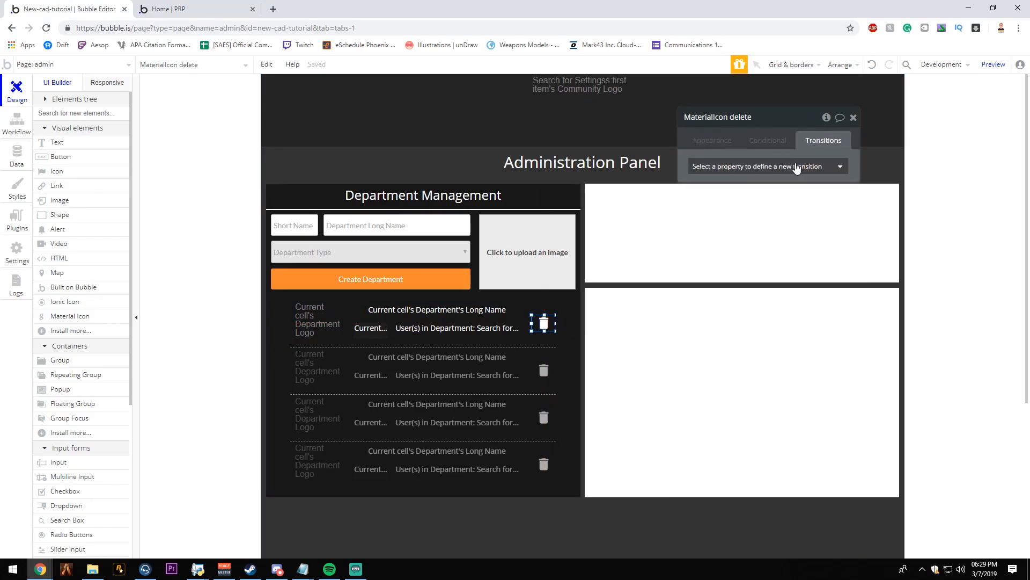
{"action": "left_click", "coordinate": [745, 171]}
{"action": "scroll", "coordinate": [741, 241], "scroll_direction": "down", "scroll_amount": 3}
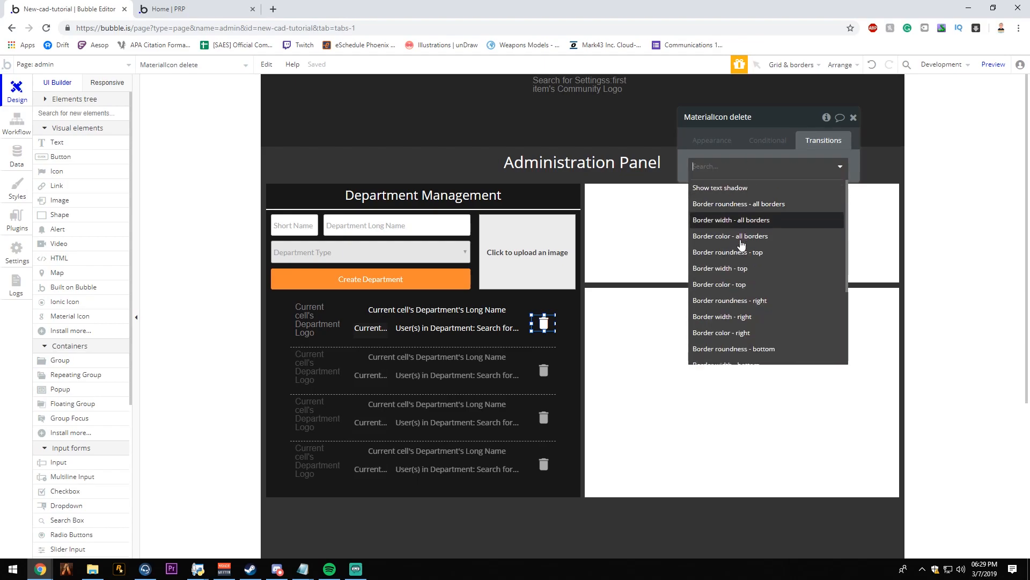
{"action": "scroll", "coordinate": [741, 258], "scroll_direction": "down", "scroll_amount": 1}
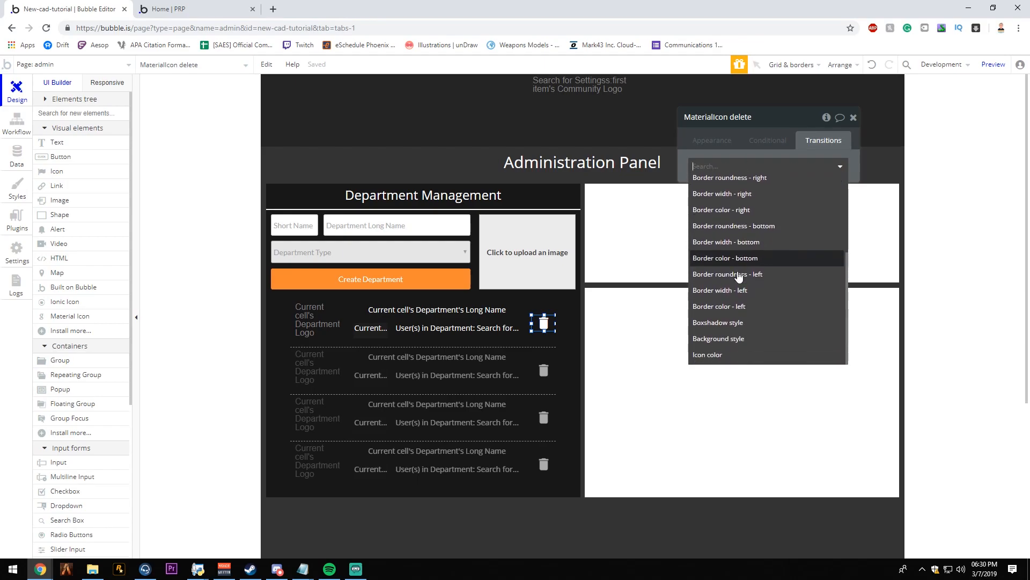
{"action": "left_click", "coordinate": [726, 355]}
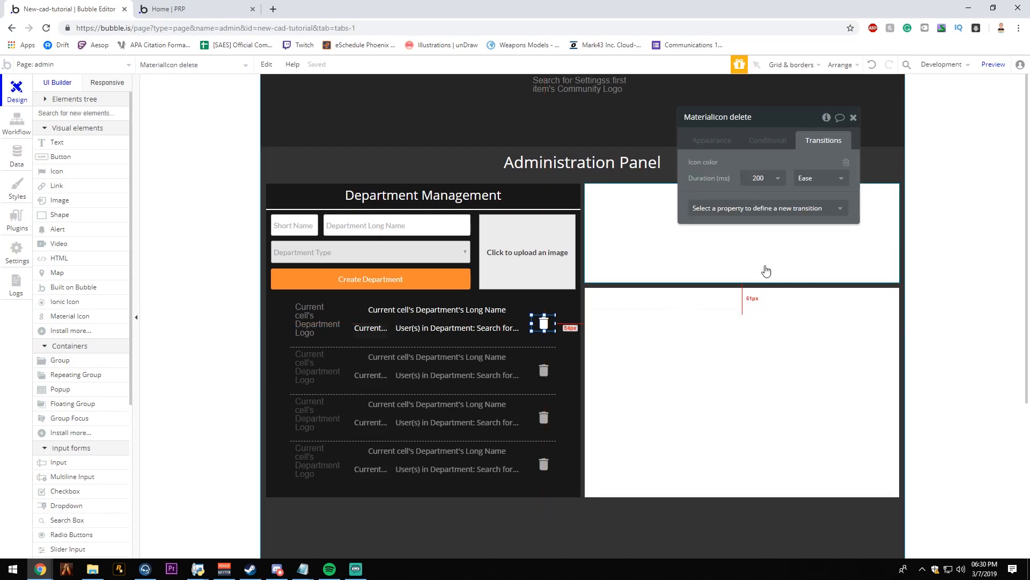
- Review the transition's duration and easing choices, and refresh the preview to test the delete icon's colour change
{"action": "left_click", "coordinate": [778, 182]}
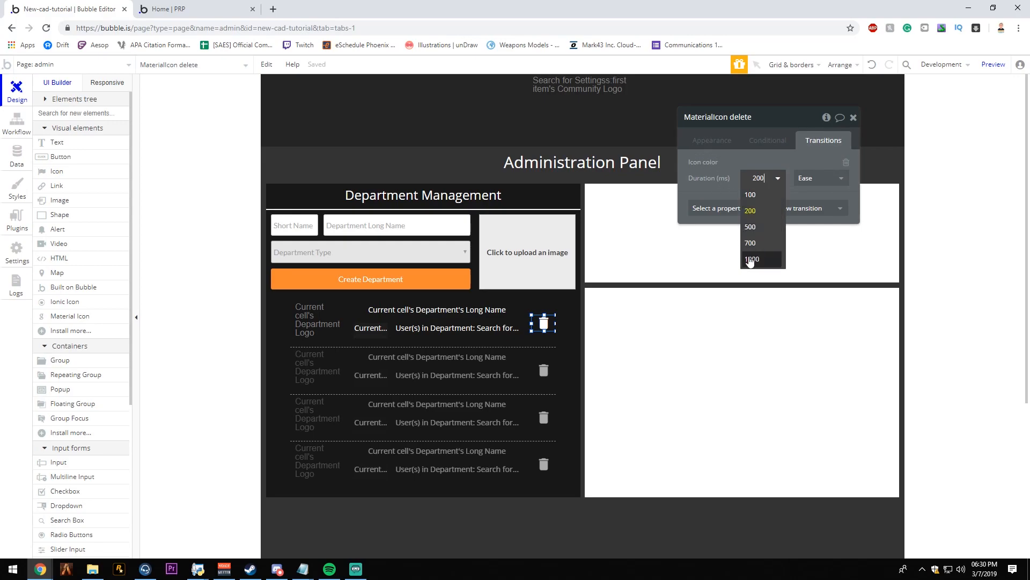
{"action": "left_click", "coordinate": [762, 177]}
{"action": "left_click", "coordinate": [820, 178]}
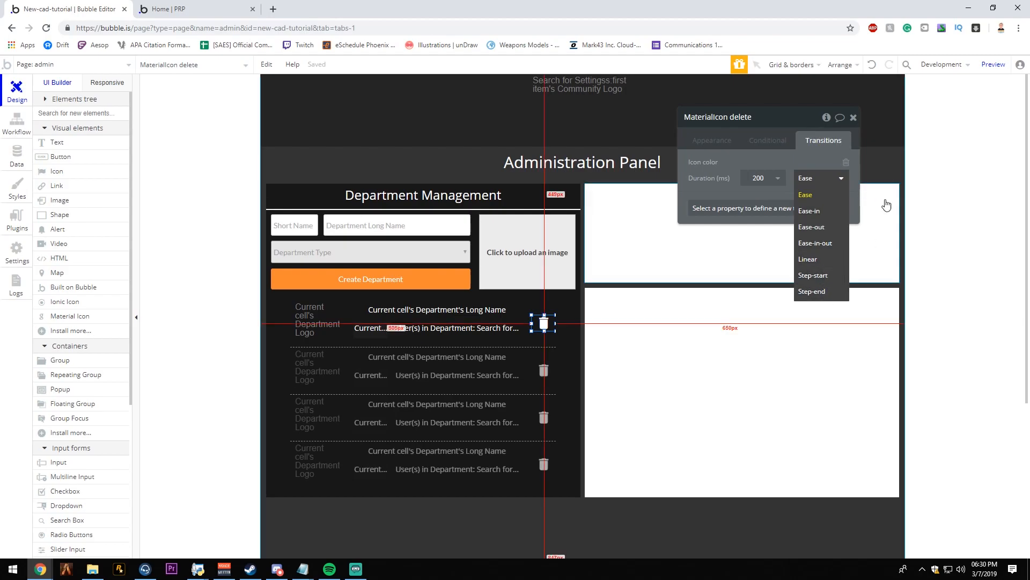
{"action": "left_click", "coordinate": [789, 172]}
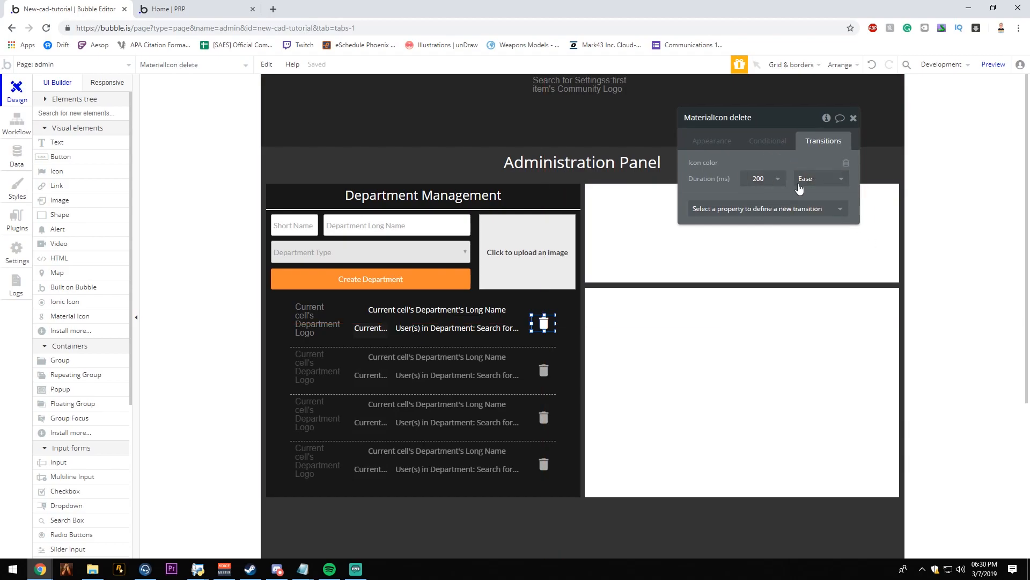
{"action": "left_click", "coordinate": [205, 13]}
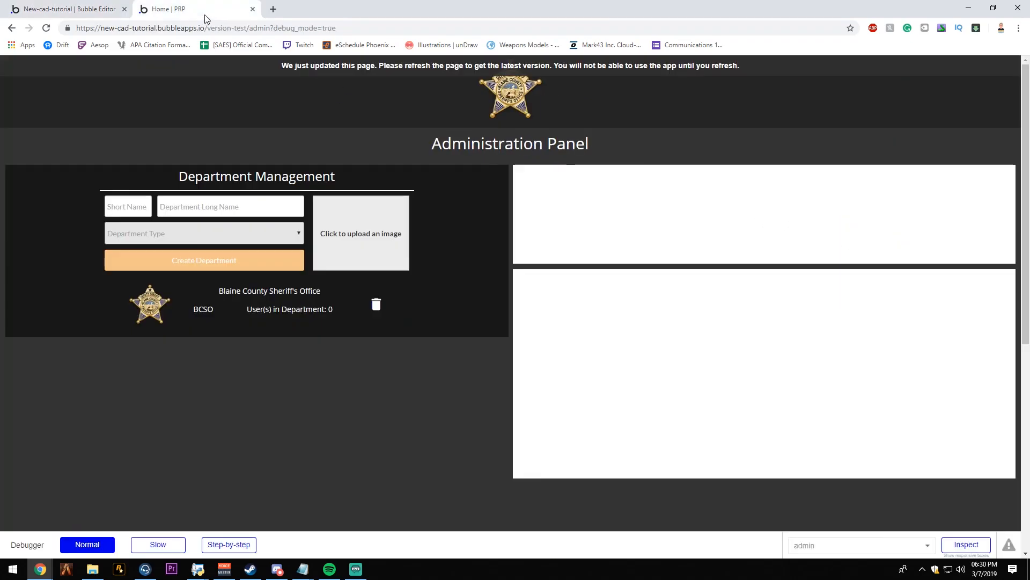
{"action": "left_click", "coordinate": [322, 66]}
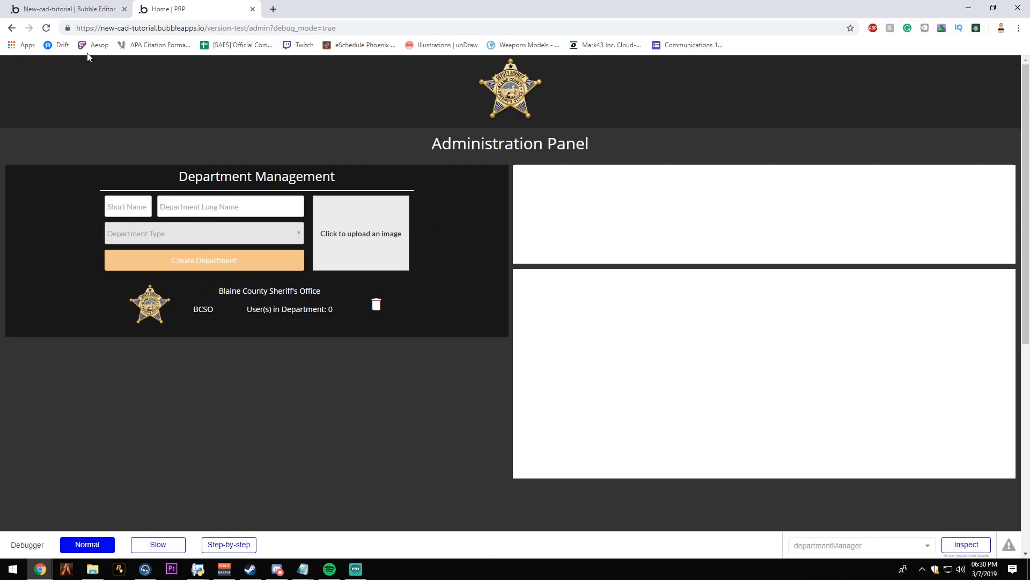
- Set the delete icon's Icon color transition duration to 500 ms and test it in the refreshed preview
{"action": "left_click", "coordinate": [70, 9]}
{"action": "left_click", "coordinate": [775, 178]}
{"action": "left_click", "coordinate": [783, 227]}
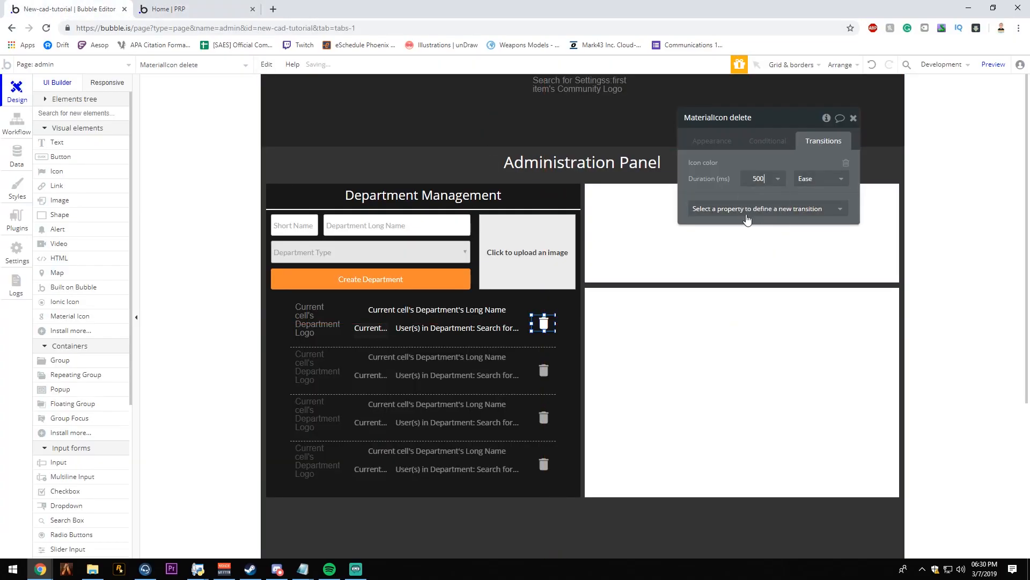
{"action": "left_click", "coordinate": [210, 9]}
{"action": "left_click", "coordinate": [271, 67]}
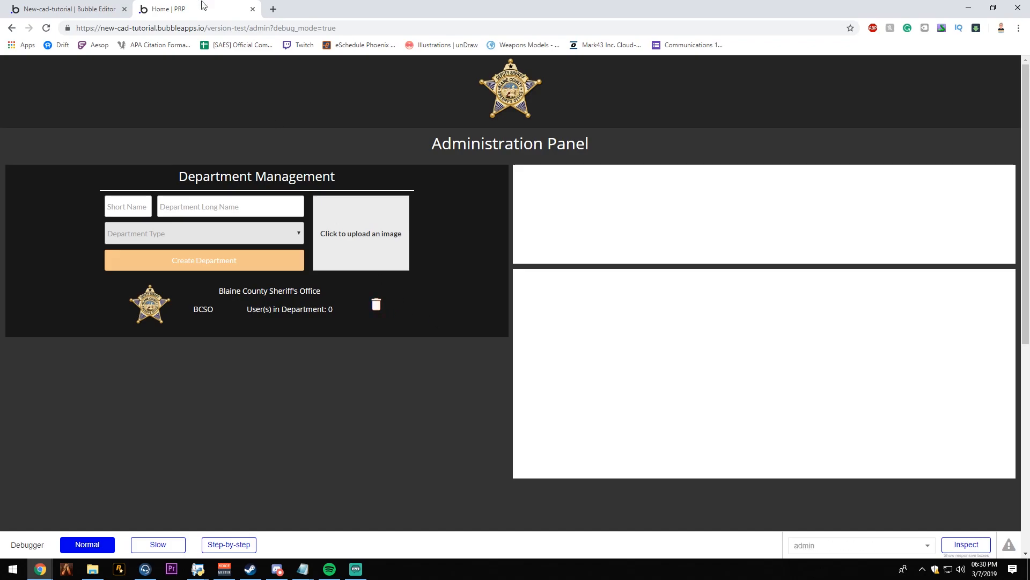
- Set the delete icon's Icon color transition duration to 1000 ms and test it in the refreshed preview
{"action": "left_click", "coordinate": [71, 9]}
{"action": "left_click", "coordinate": [778, 179]}
{"action": "left_click", "coordinate": [772, 260]}
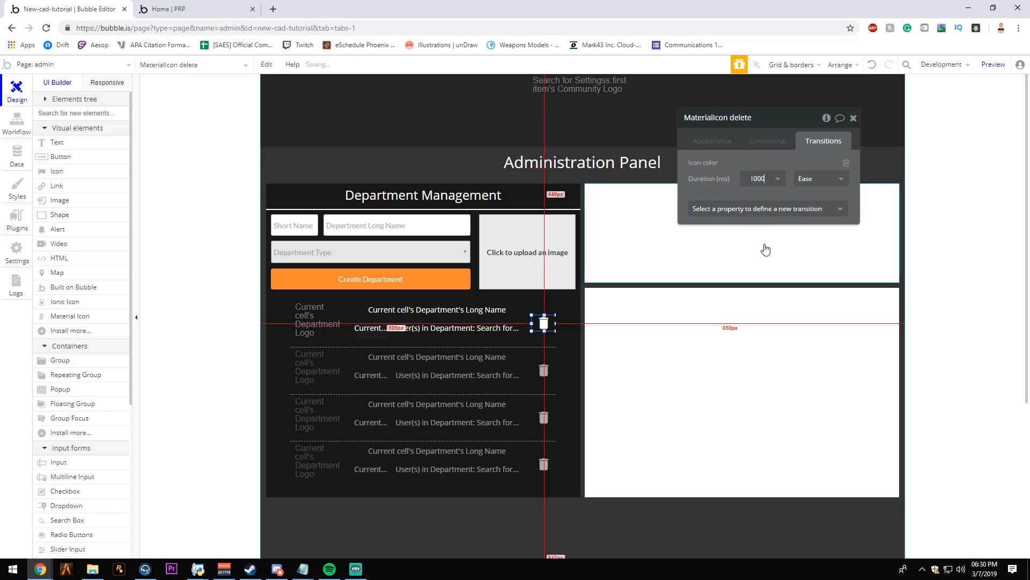
{"action": "left_click", "coordinate": [244, 5]}
{"action": "left_click", "coordinate": [409, 70]}
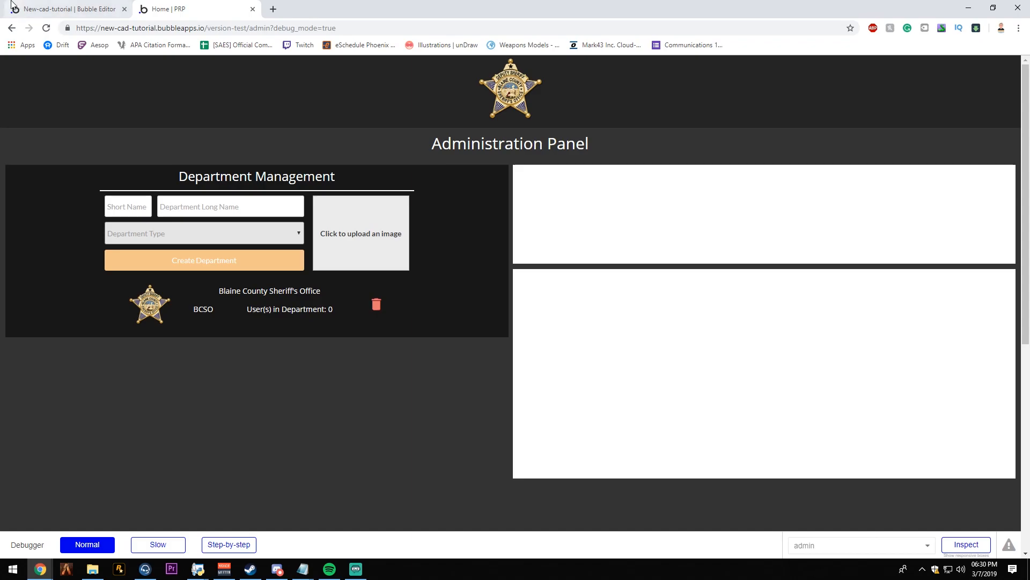
- Set the delete icon's Icon color transition duration to 250 ms and test it in the refreshed preview
{"action": "left_click", "coordinate": [64, 10]}
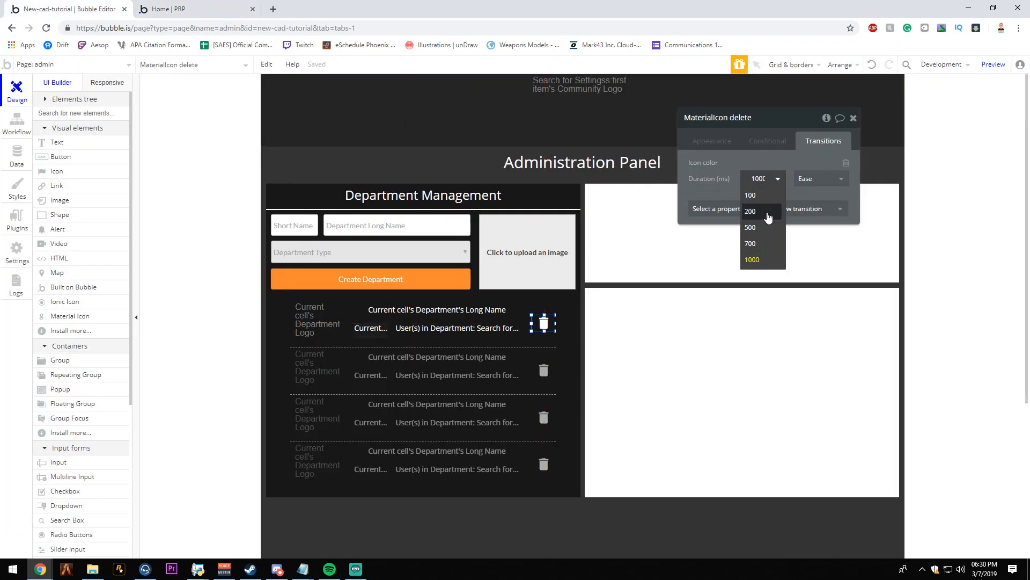
{"action": "left_click", "coordinate": [759, 177]}
{"action": "left_click", "coordinate": [759, 176]}
{"action": "type", "text": "0"}
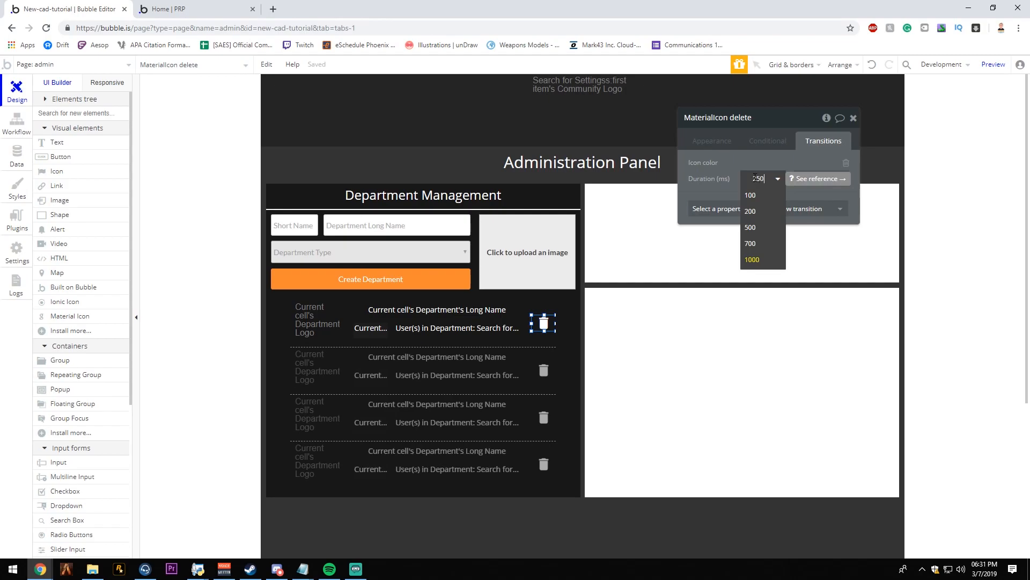
{"action": "left_click", "coordinate": [231, 9]}
{"action": "left_click", "coordinate": [267, 66]}
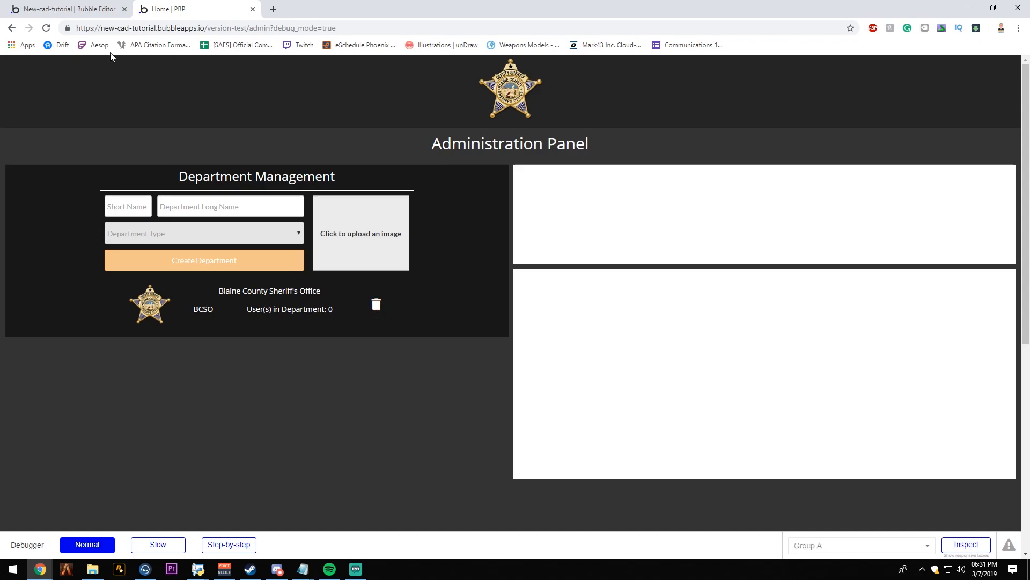
{"action": "left_click", "coordinate": [80, 8]}
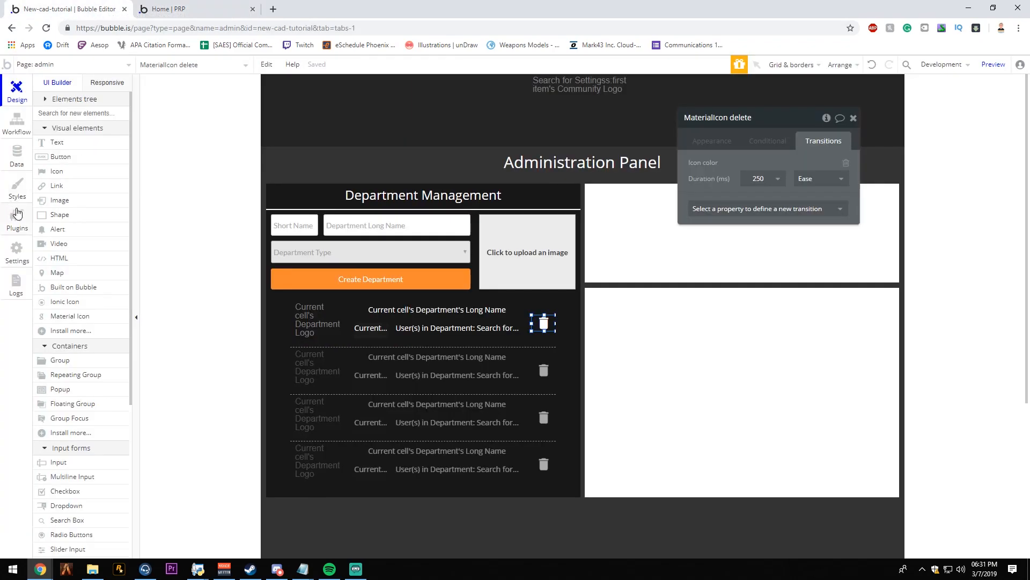
{"action": "left_click", "coordinate": [173, 7]}
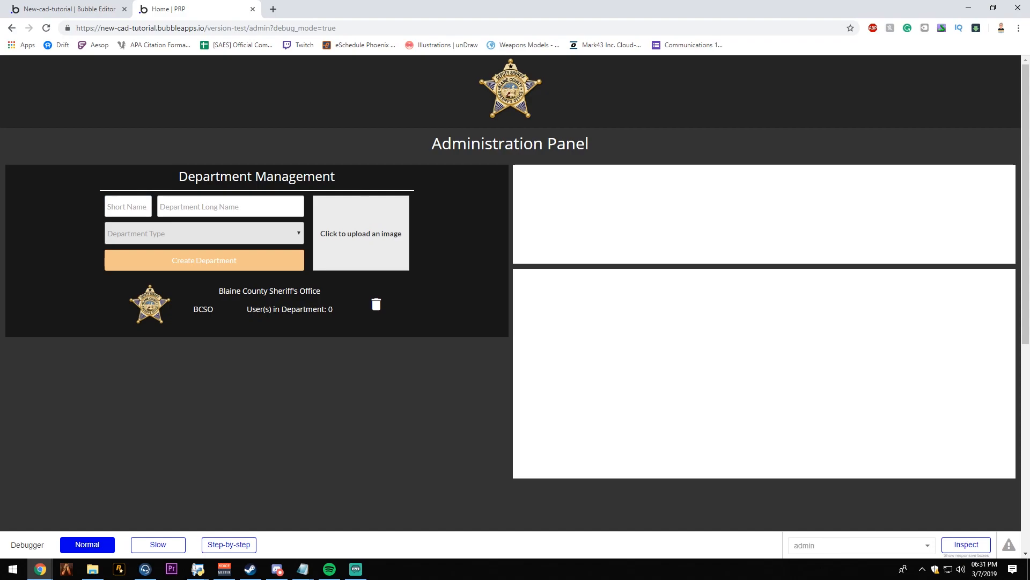
{"action": "key", "text": "alt+Tab"}
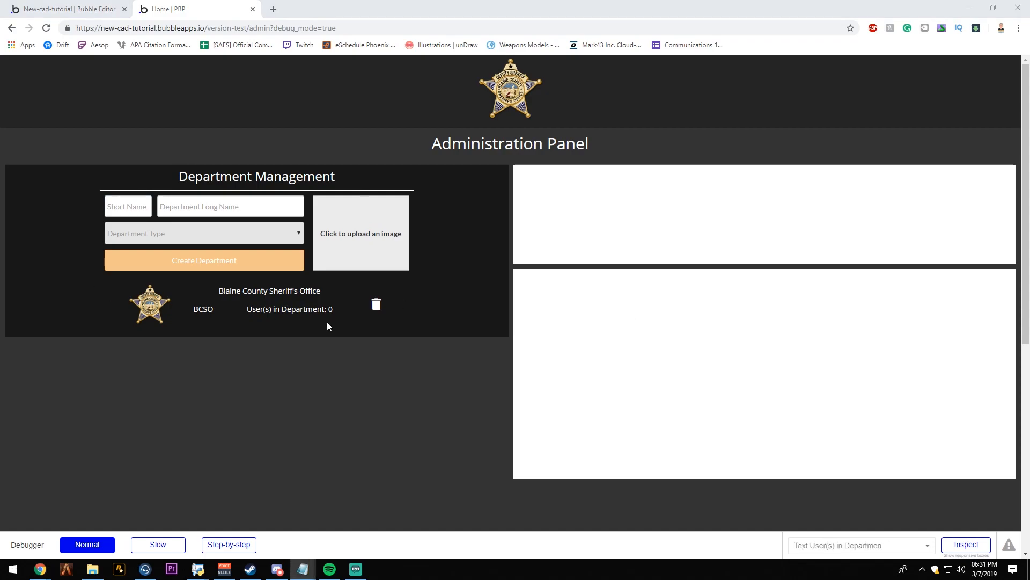
{"action": "left_click", "coordinate": [414, 309]}
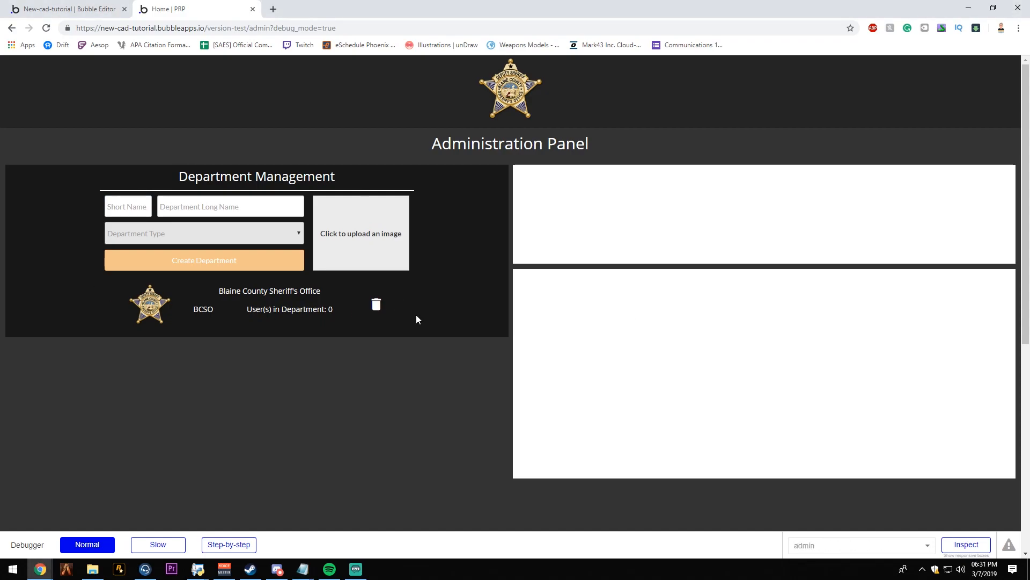